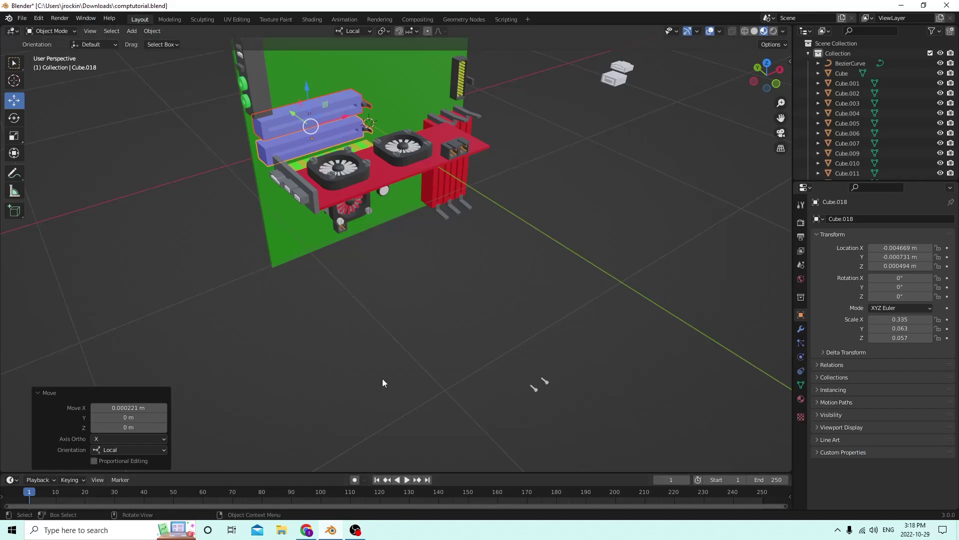
Orbit the view around the motherboard model, including a closer top-down look at the board
middle_drag(369, 392, 406, 19)
middle_drag(338, 9, 396, 286)
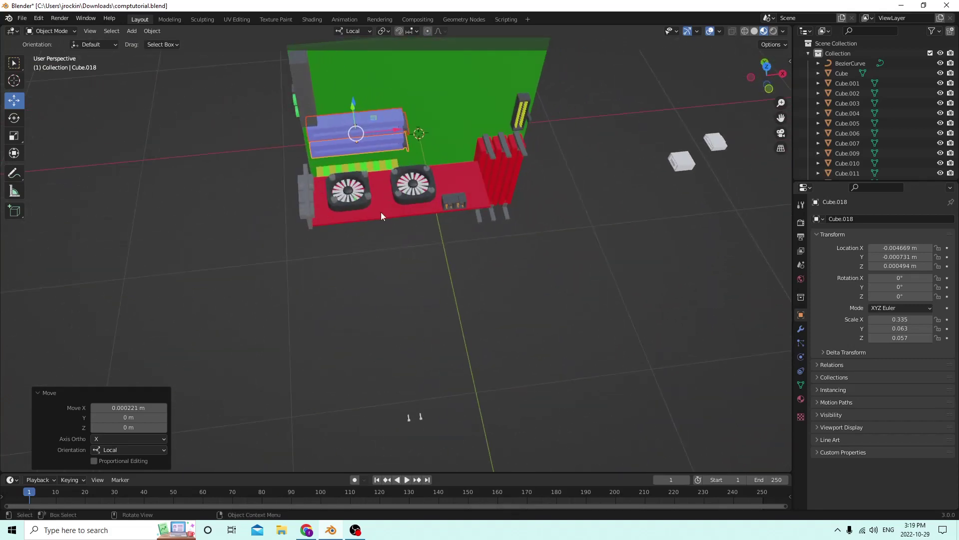
middle_drag(307, 190, 423, 205)
Add a 0.02 m cube at the origin and begin scaling it down toward 0.5
key(shift+a)
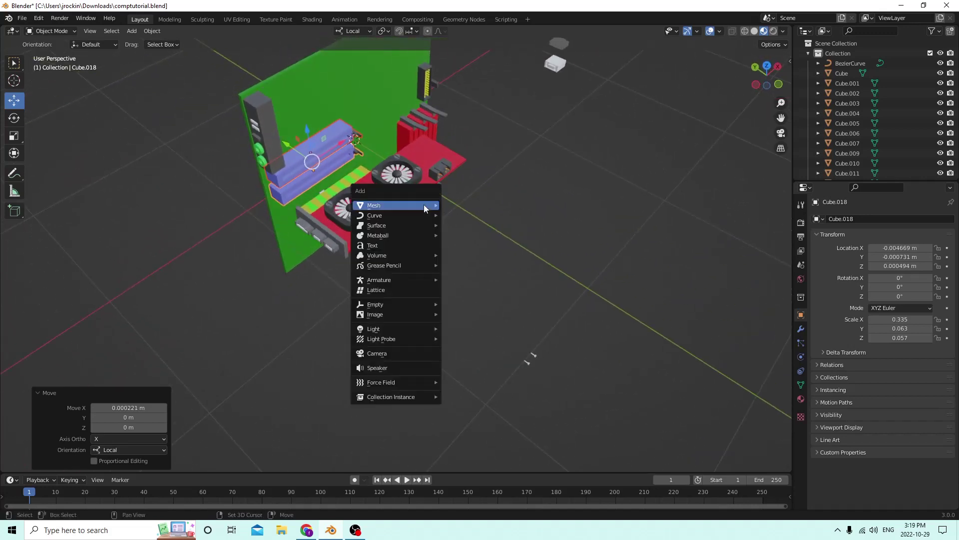
mouse_move(423, 205)
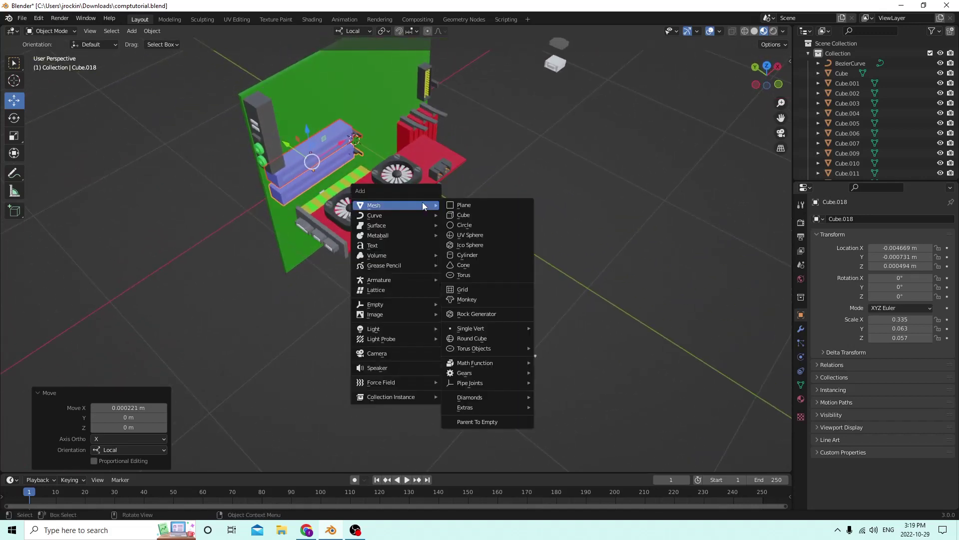
click(459, 216)
scroll(415, 200, down, 3)
middle_drag(406, 190, 409, 157)
key(s)
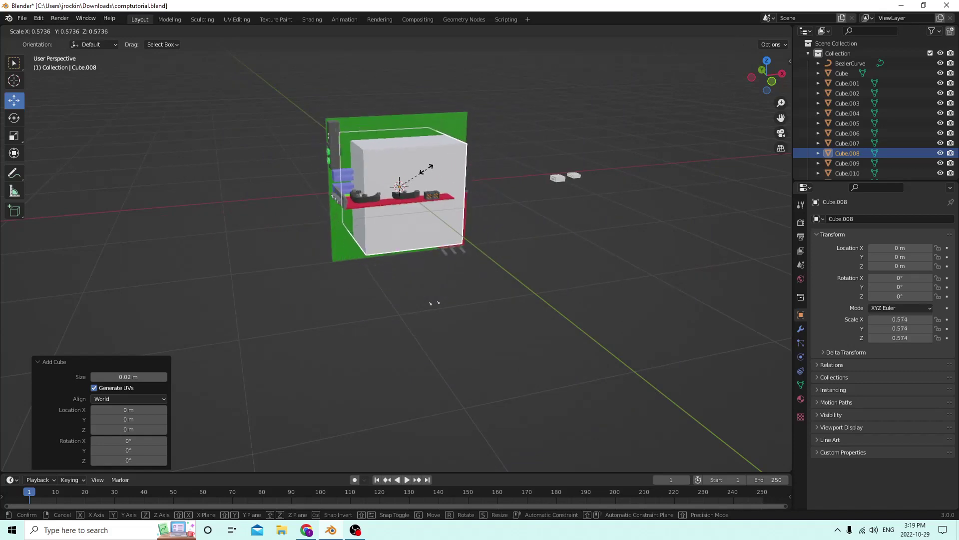
Shrink the cube to about half size and nudge it slightly along Y
click(448, 189)
middle_drag(447, 189, 377, 181)
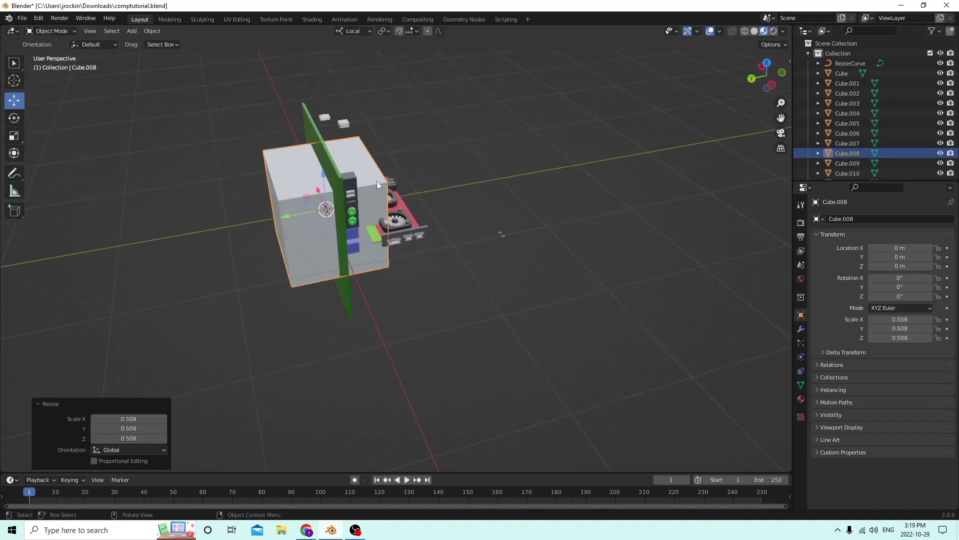
middle_drag(296, 218, 195, 132)
click(302, 211)
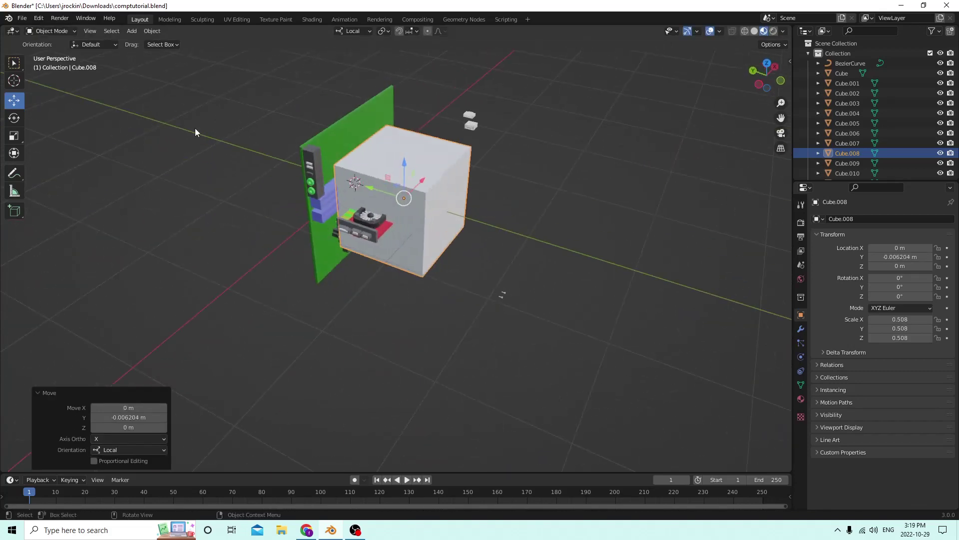
Flatten the cube into a thin slab with the Scale handles, halving its Y depth
click(14, 136)
middle_drag(319, 170, 350, 202)
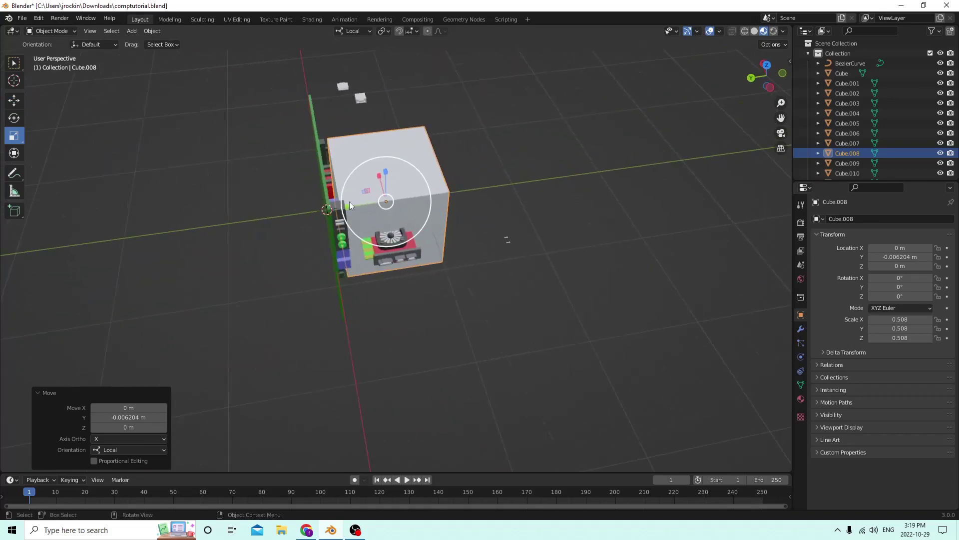
drag(348, 210, 375, 203)
middle_drag(375, 204, 383, 121)
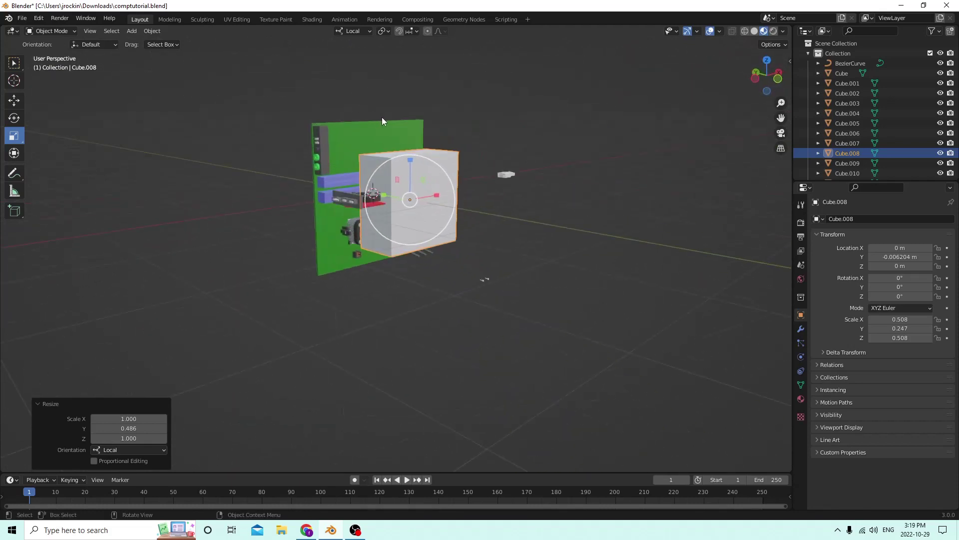
drag(415, 159, 412, 172)
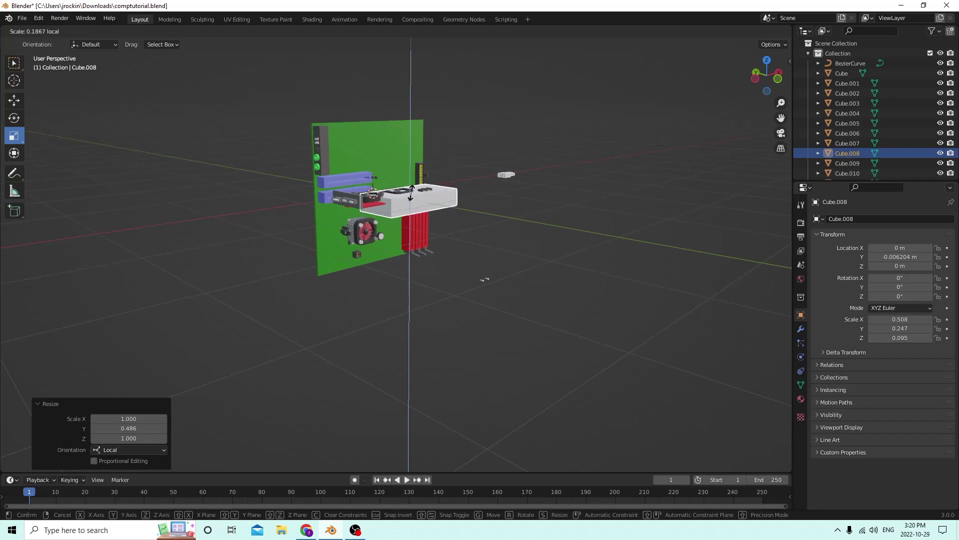
drag(410, 200, 410, 200)
middle_drag(410, 200, 363, 239)
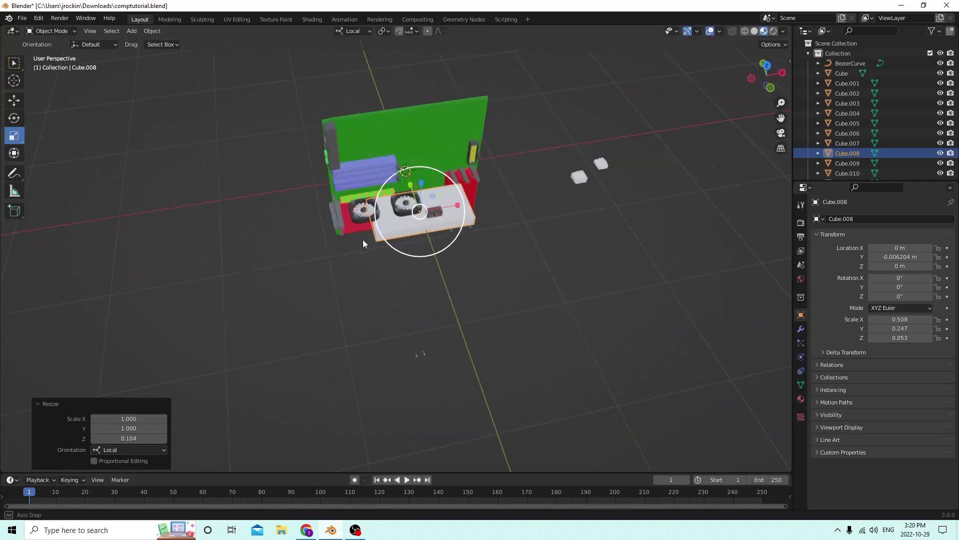
scroll(361, 206, up, 4)
middle_drag(362, 205, 409, 145)
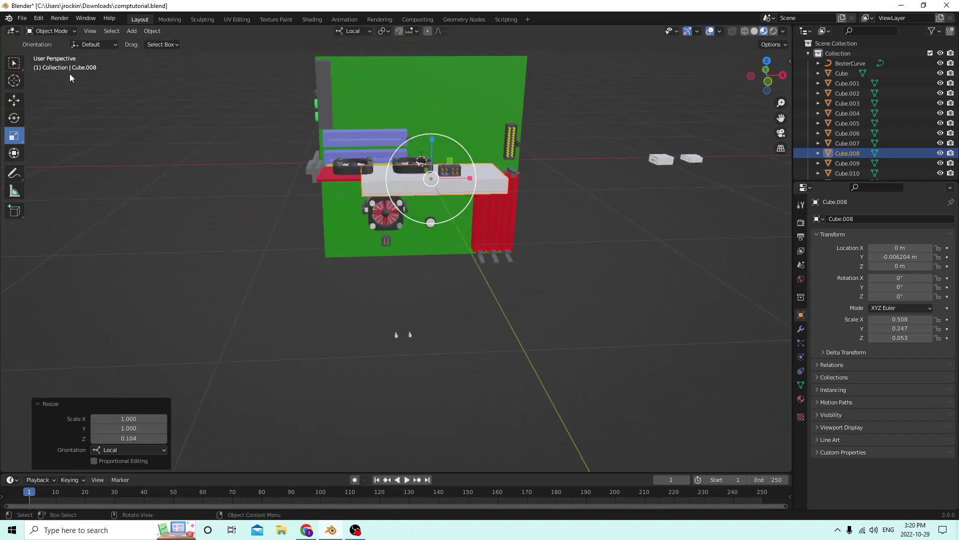
Raise the slab slightly, slide it along X and narrow it along Y
mouse_move(431, 136)
mouse_down()
mouse_move(430, 107)
mouse_move(431, 120)
mouse_up()
middle_drag(431, 120, 460, 156)
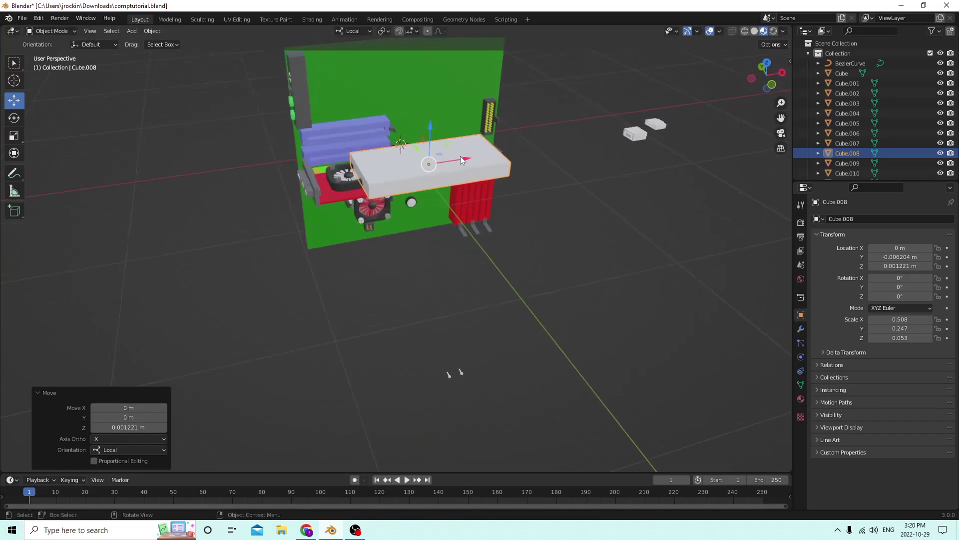
drag(460, 156, 417, 156)
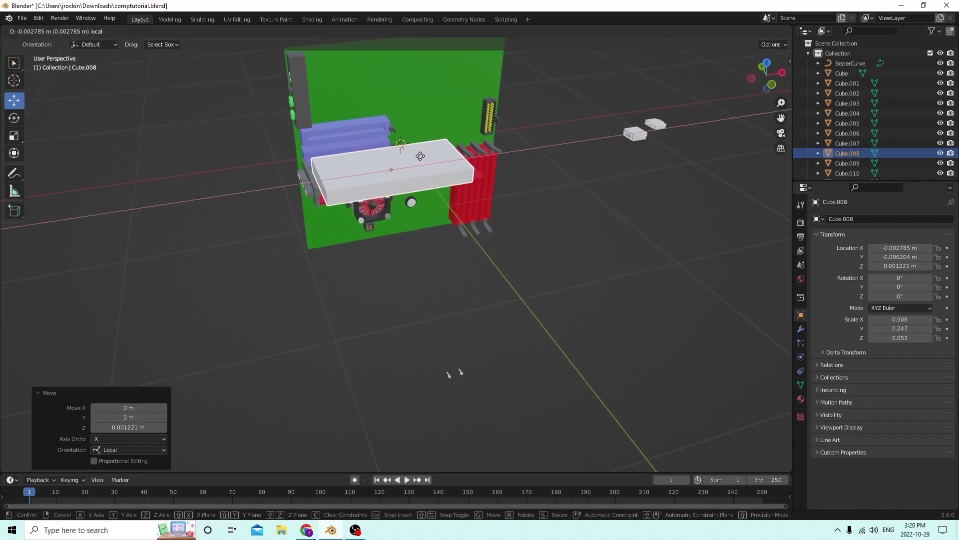
click(416, 156)
middle_drag(416, 156, 505, 178)
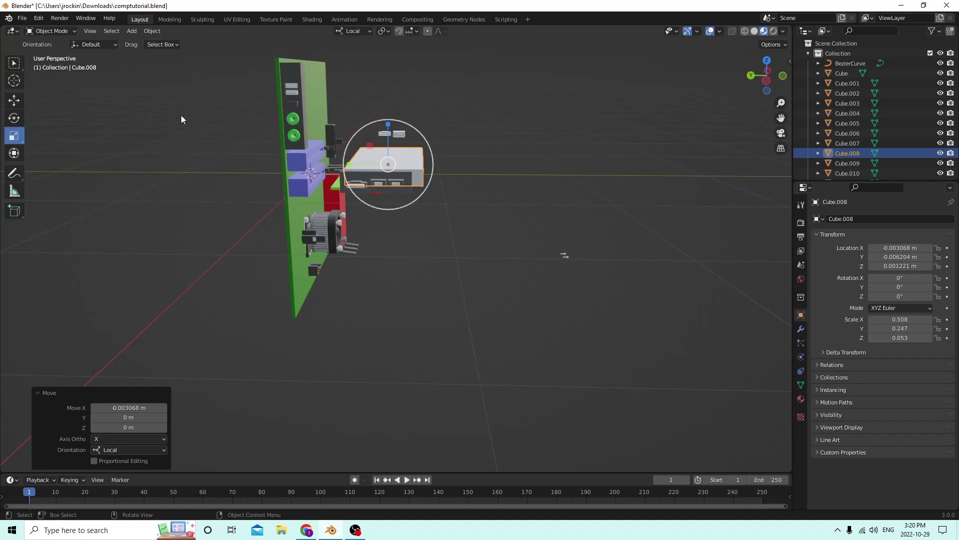
drag(350, 166, 356, 164)
middle_drag(356, 165, 364, 198)
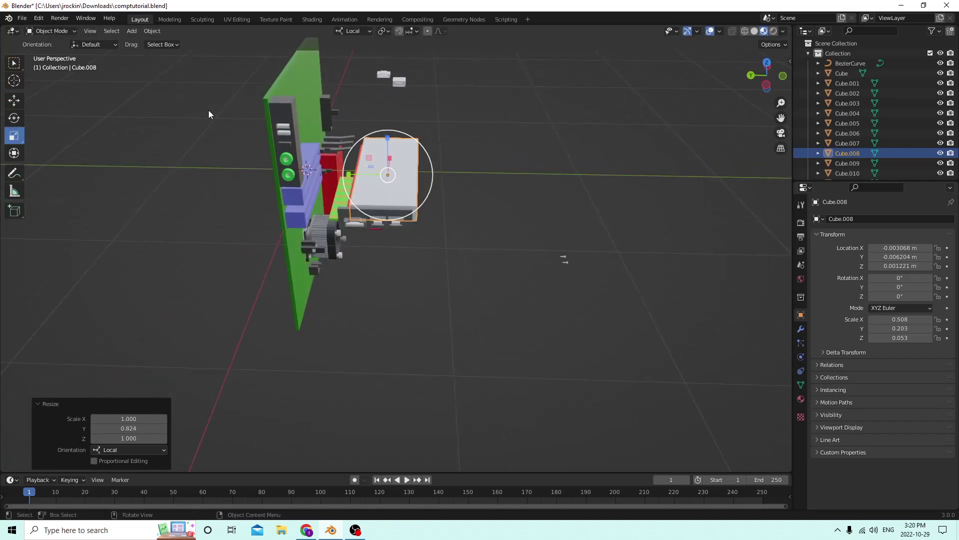
Shift the slab along Y and lower it onto the red card (Y −0.005788, Z 0.00107 m)
click(14, 101)
middle_drag(184, 100, 411, 136)
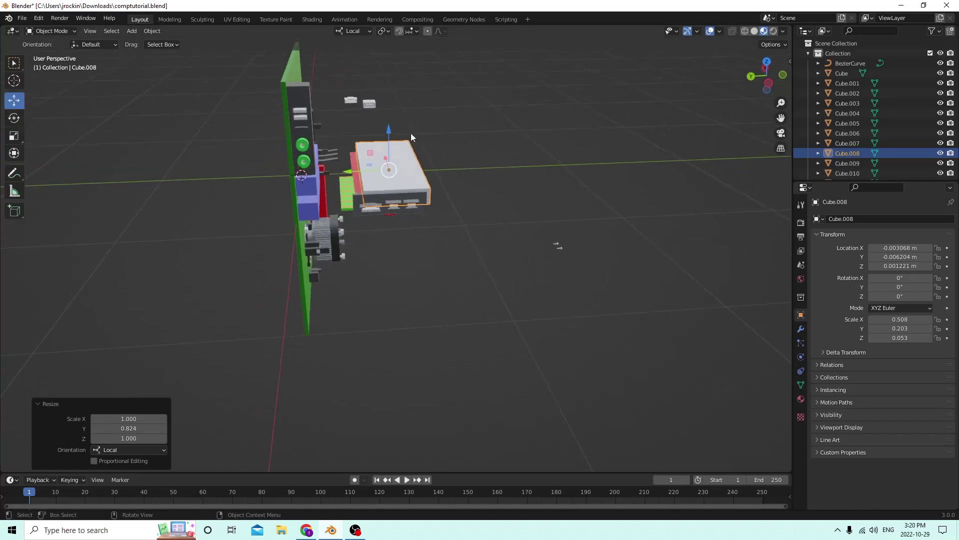
drag(348, 175, 340, 172)
middle_drag(339, 171, 223, 144)
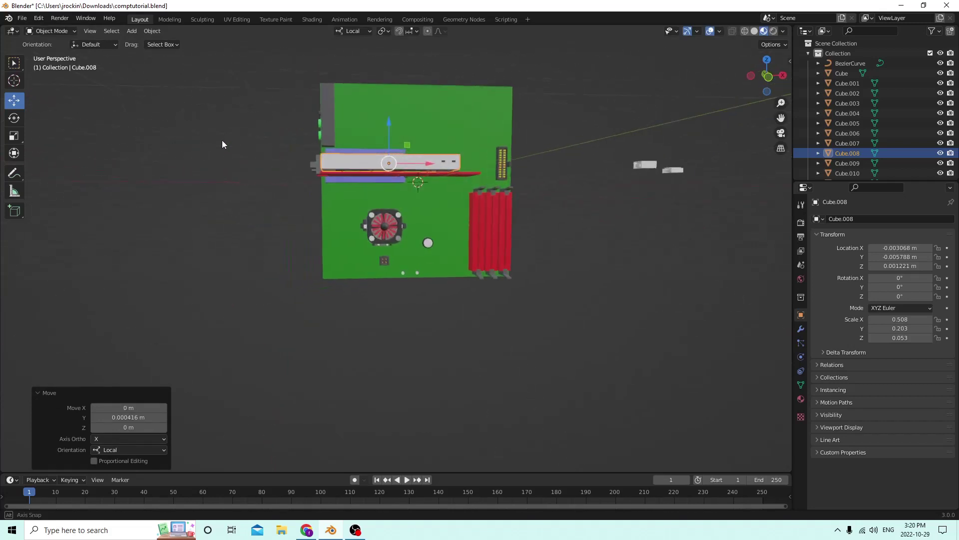
drag(391, 123, 388, 124)
mouse_move(388, 123)
middle_down()
mouse_move(488, 161)
mouse_move(294, 115)
mouse_move(376, 128)
middle_up()
Duplicate the white slab in place and raise the original Cube.008 up the board
key(shift+d)
right_click(413, 89)
mouse_move(412, 89)
middle_down()
mouse_move(433, 82)
mouse_move(392, 106)
mouse_move(407, 101)
middle_up()
click(397, 151)
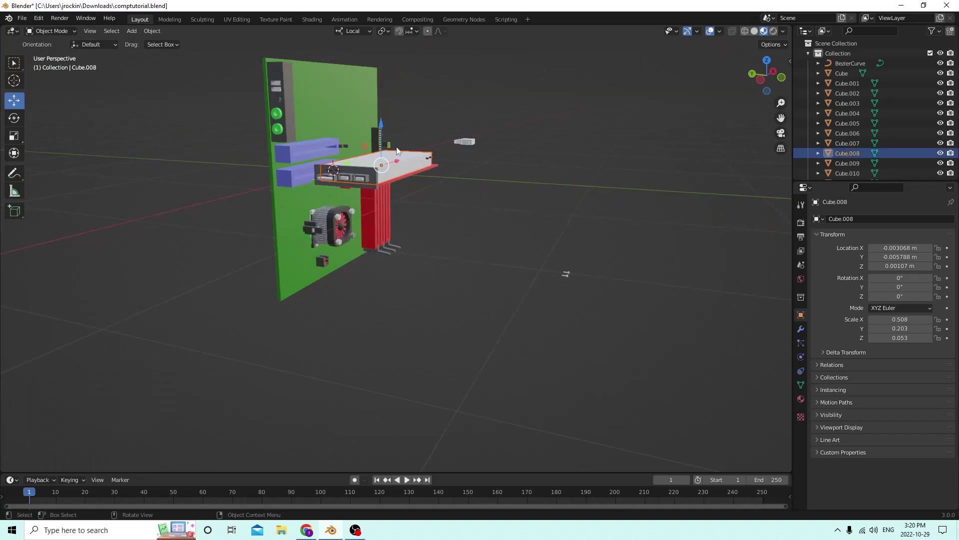
drag(382, 124, 381, 86)
middle_drag(380, 85, 355, 71)
Nudge the duplicate Cube.020 slightly down, then undo that change
click(352, 101)
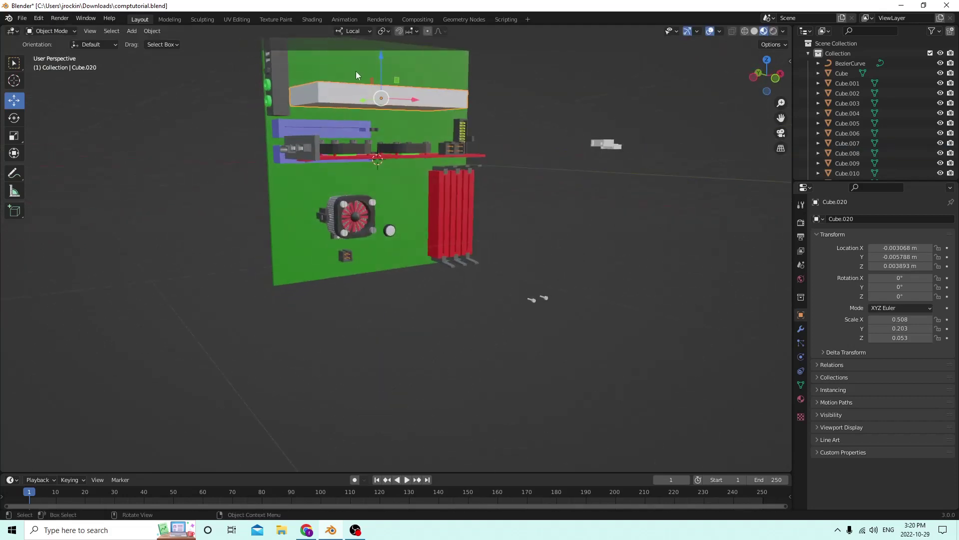
drag(379, 55, 380, 61)
middle_drag(380, 61, 406, 55)
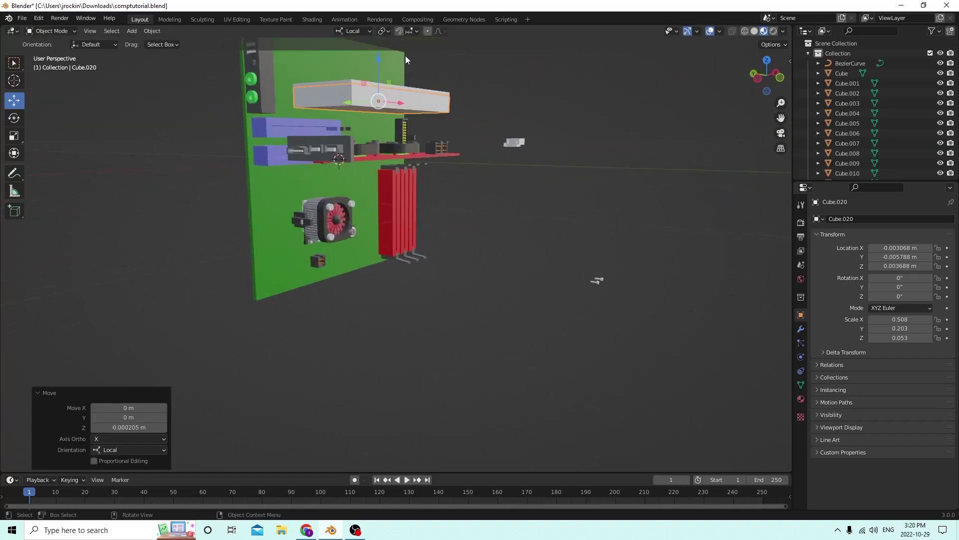
click(378, 64)
click(39, 18)
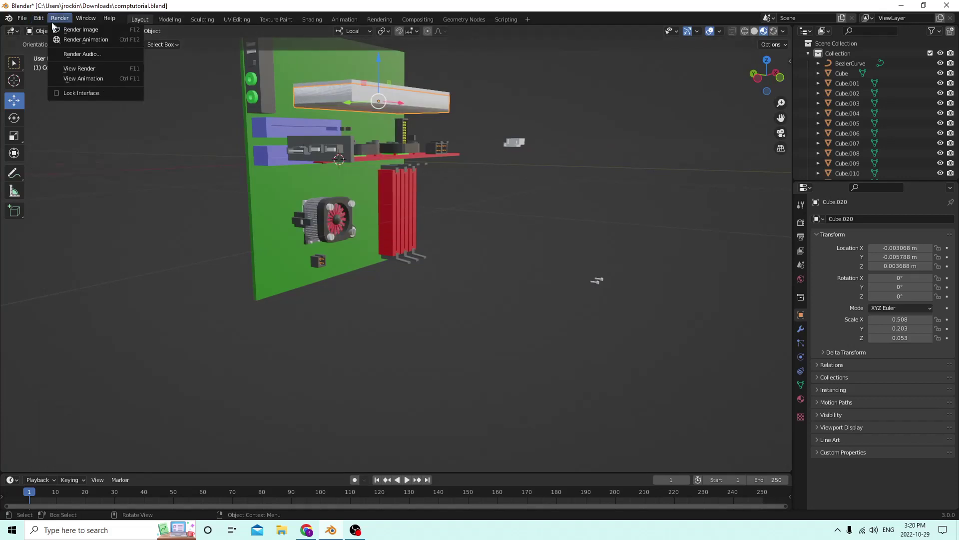
click(50, 29)
Select the top slab Cube.020 from among the overlapping slabs and board
middle_drag(279, 84, 332, 100)
click(344, 121)
scroll(336, 86, up, 3)
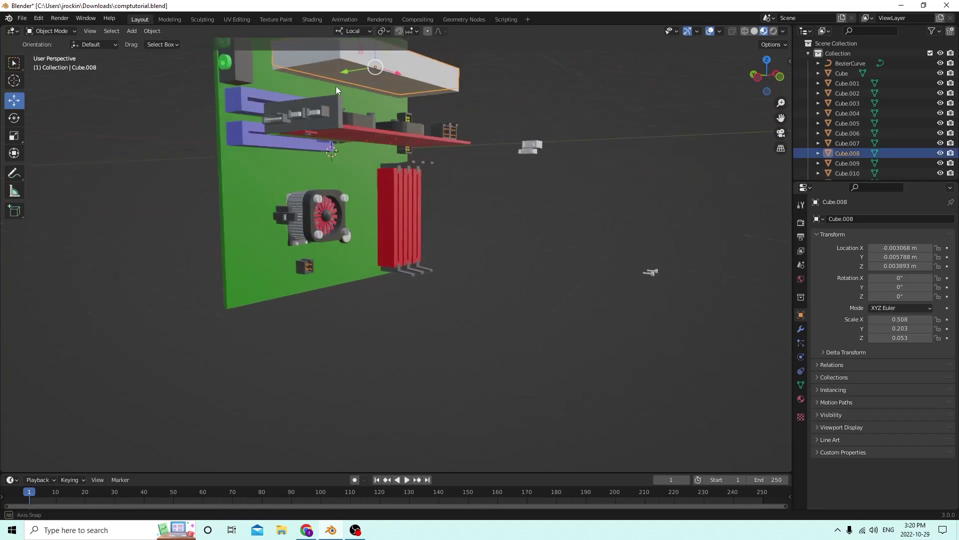
click(346, 93)
middle_drag(429, 107, 415, 91)
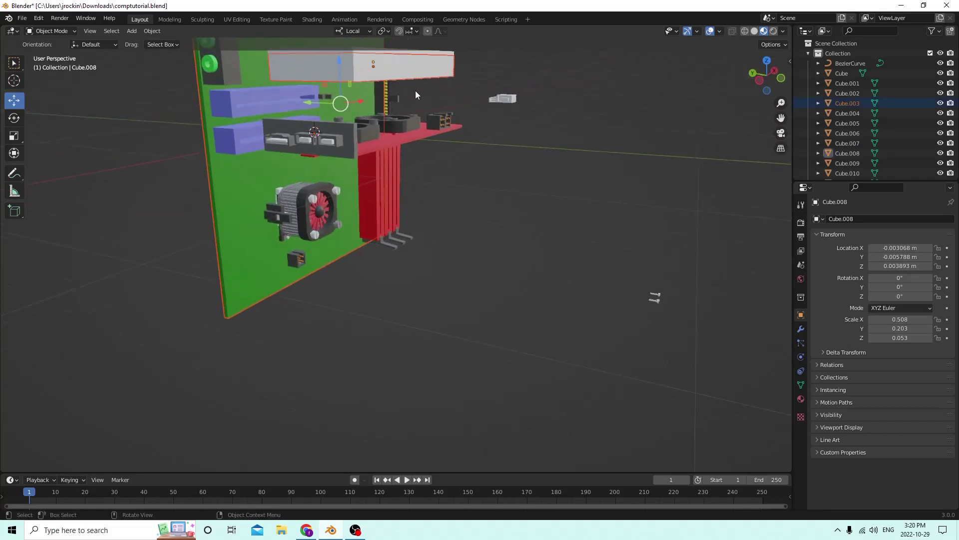
click(355, 79)
click(355, 79)
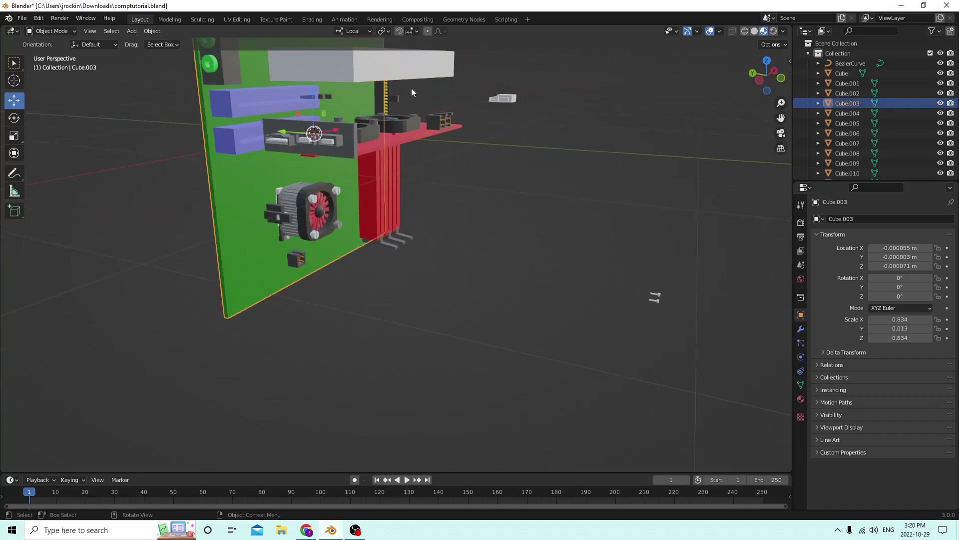
click(358, 79)
middle_drag(478, 100, 666, 178)
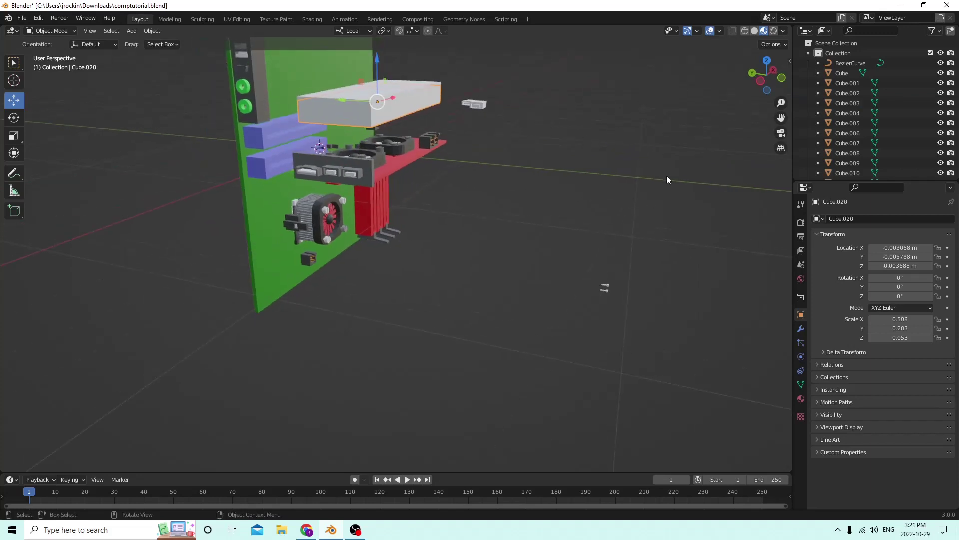
Shrink Cube.020 slightly, lift it to Z 0.003814 m and widen it to X scale 0.488
key(s)
click(629, 166)
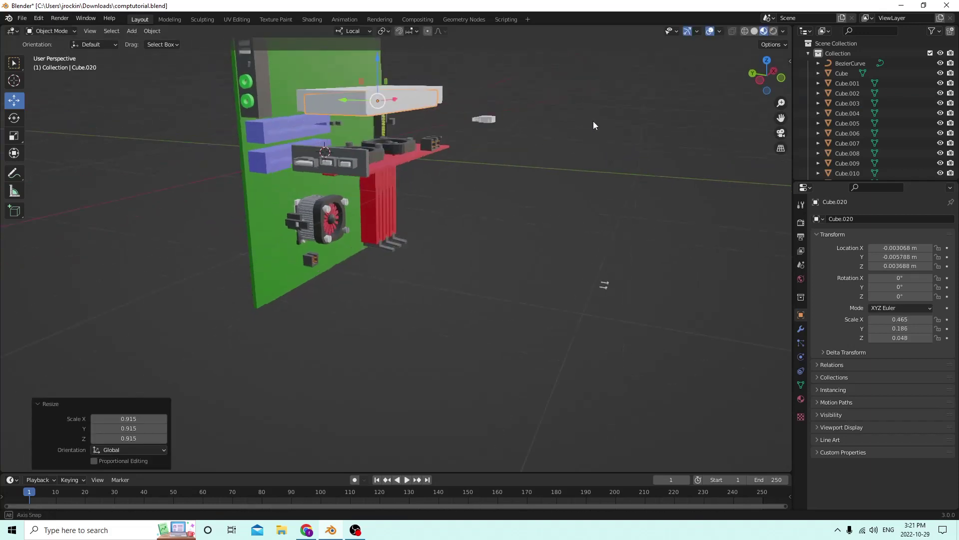
middle_drag(595, 124, 420, 68)
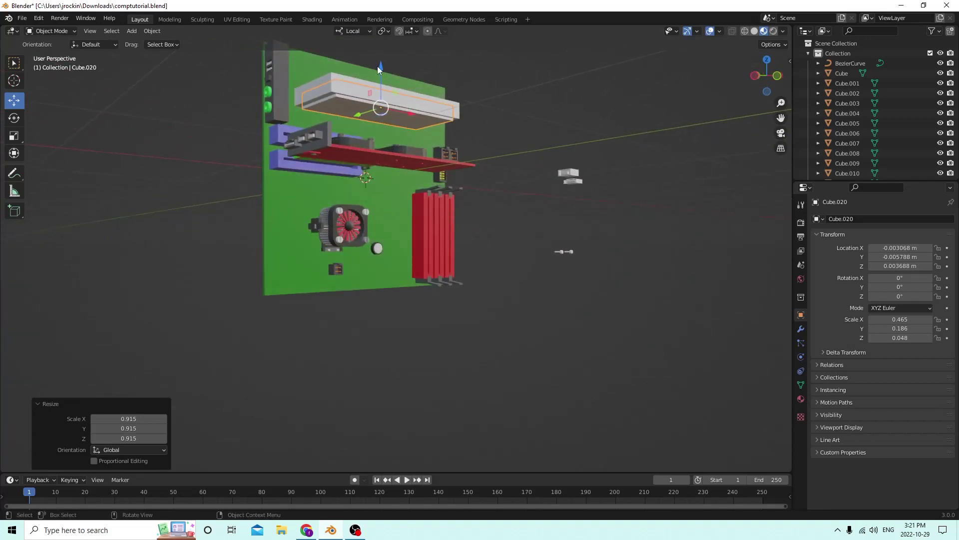
drag(376, 67, 374, 62)
middle_drag(375, 63, 446, 103)
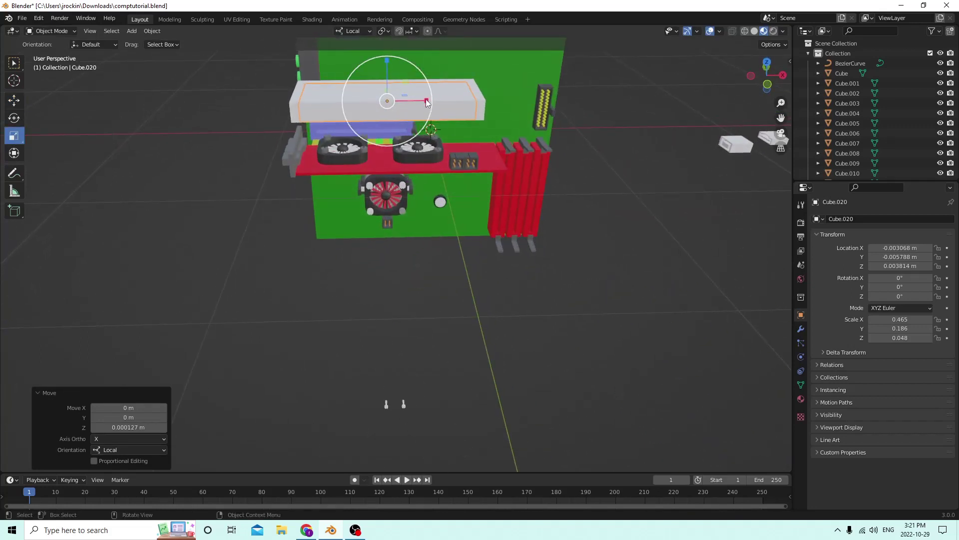
drag(428, 102, 430, 99)
middle_drag(430, 99, 556, 118)
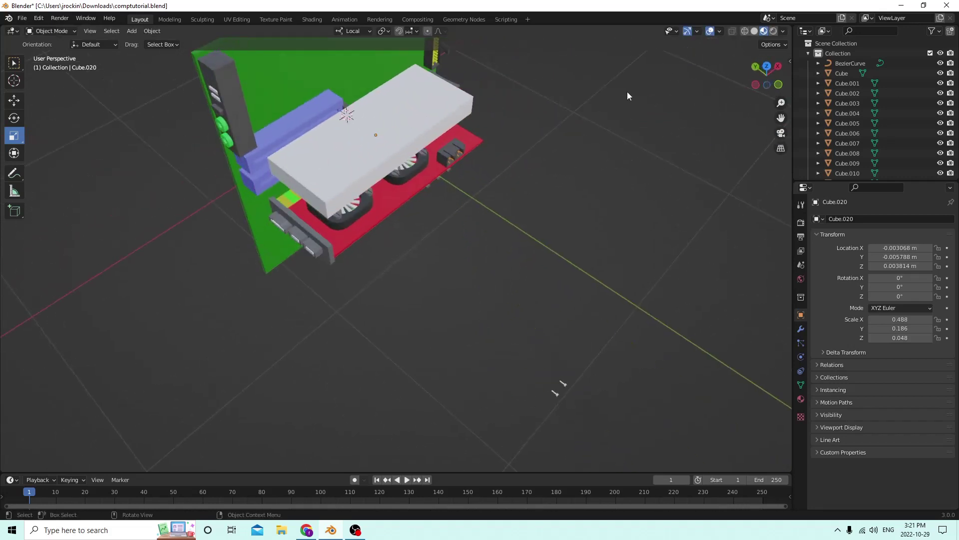
Enter Edit Mode on the top slab and orbit for a frontal view of the board
key(Tab)
middle_drag(621, 92, 500, 114)
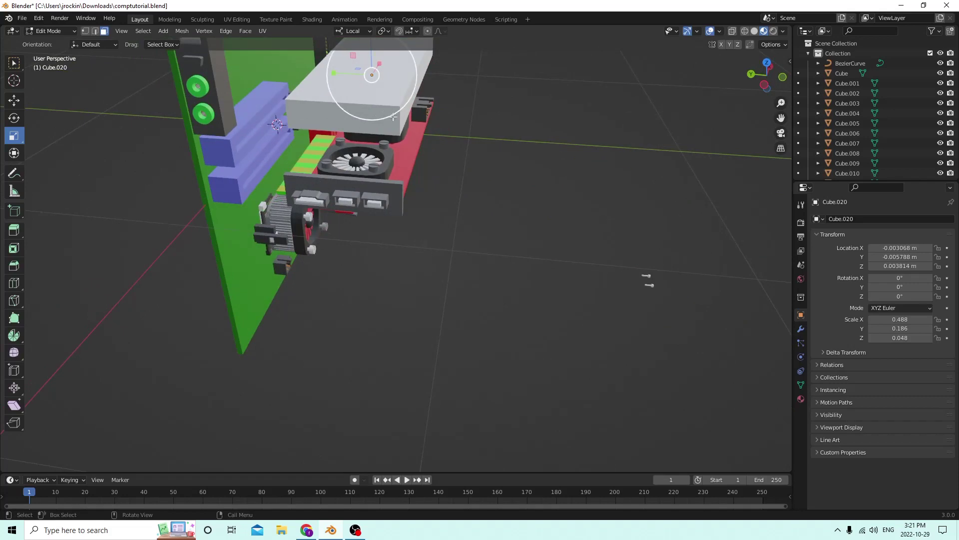
middle_drag(400, 122, 313, 116)
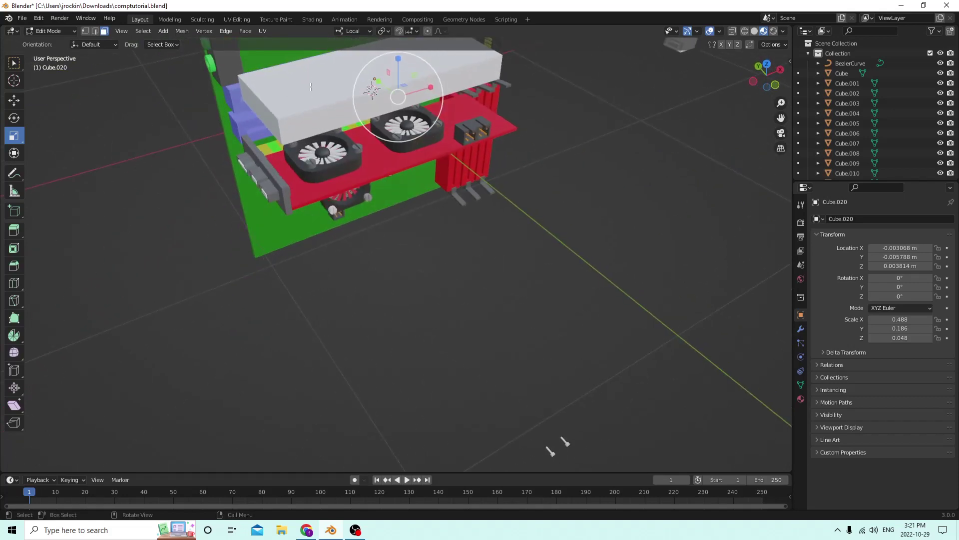
middle_drag(313, 80, 360, 94)
middle_drag(453, 124, 358, 127)
Return to Object Mode and open the white cover slab Cube.008 in Edit Mode instead
key(Tab)
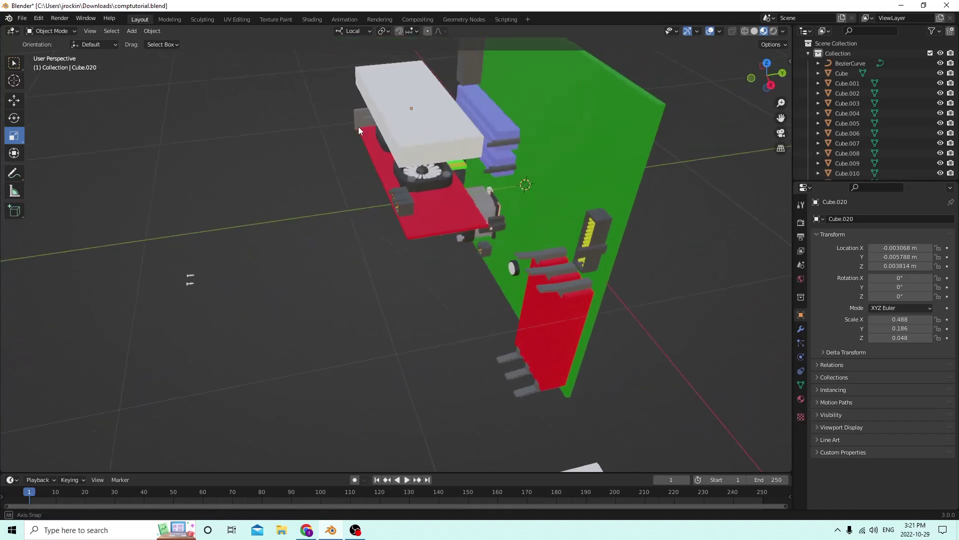
click(402, 103)
middle_drag(403, 103, 240, 46)
key(Tab)
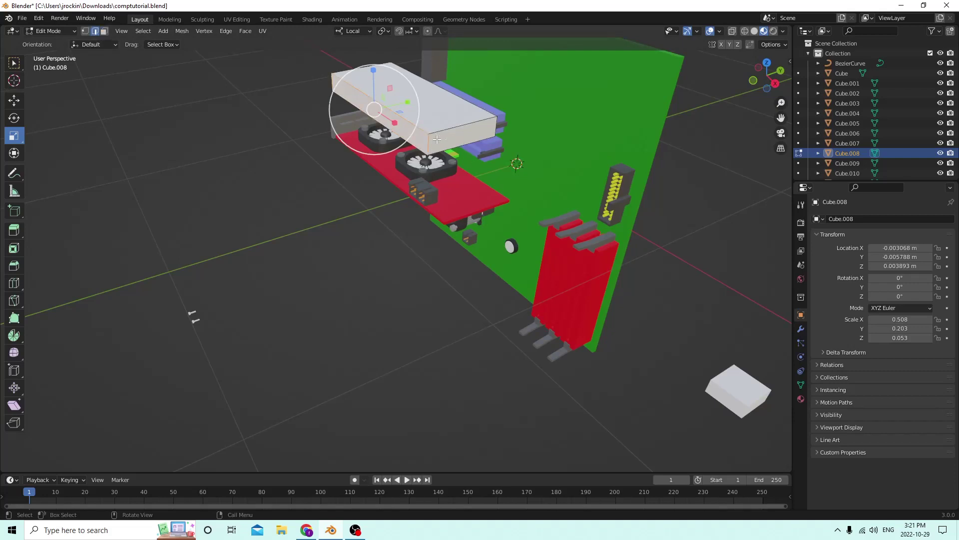
middle_drag(430, 140, 418, 124)
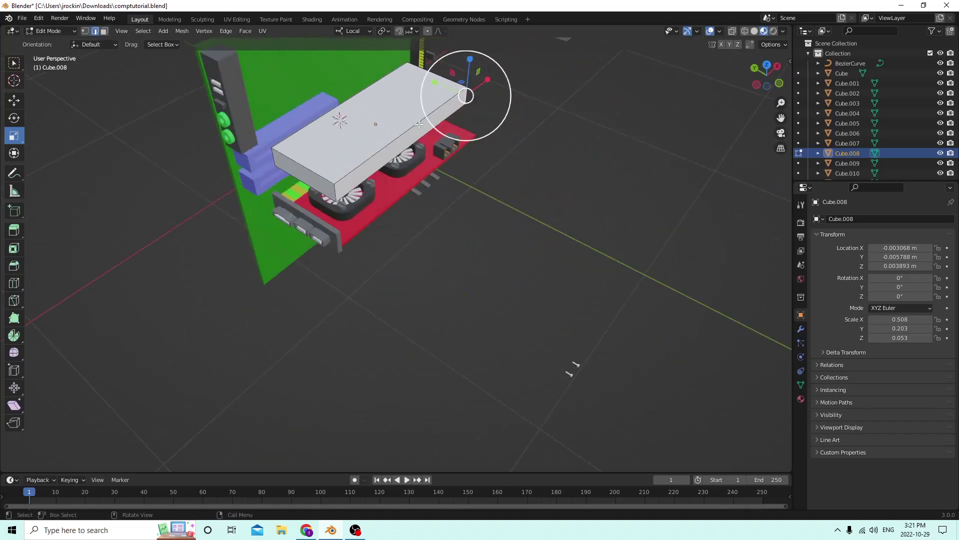
middle_drag(335, 188, 339, 141)
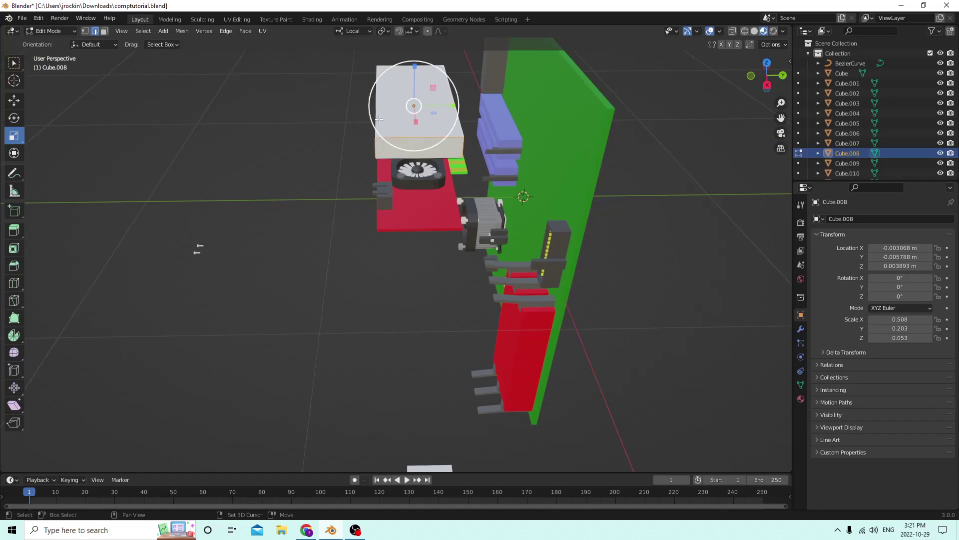
middle_drag(379, 119, 512, 144)
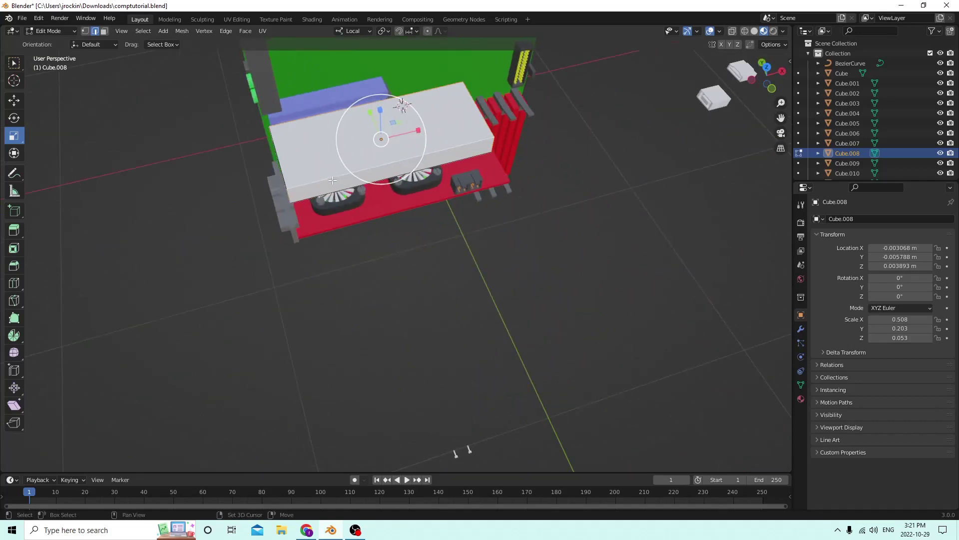
middle_drag(282, 170, 540, 131)
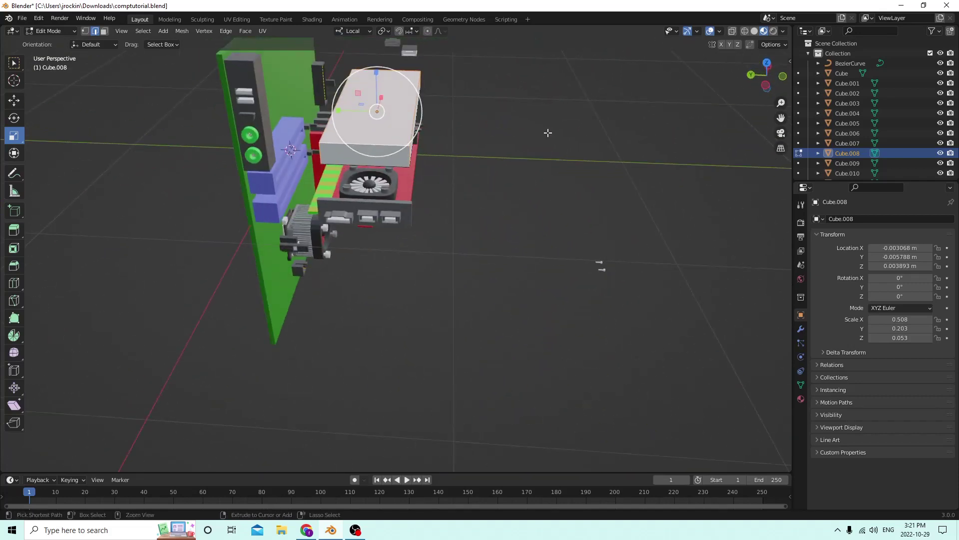
Bevel the slab's edges by 0.00159 m with 4 segments and return to Object Mode
key(ctrl+b)
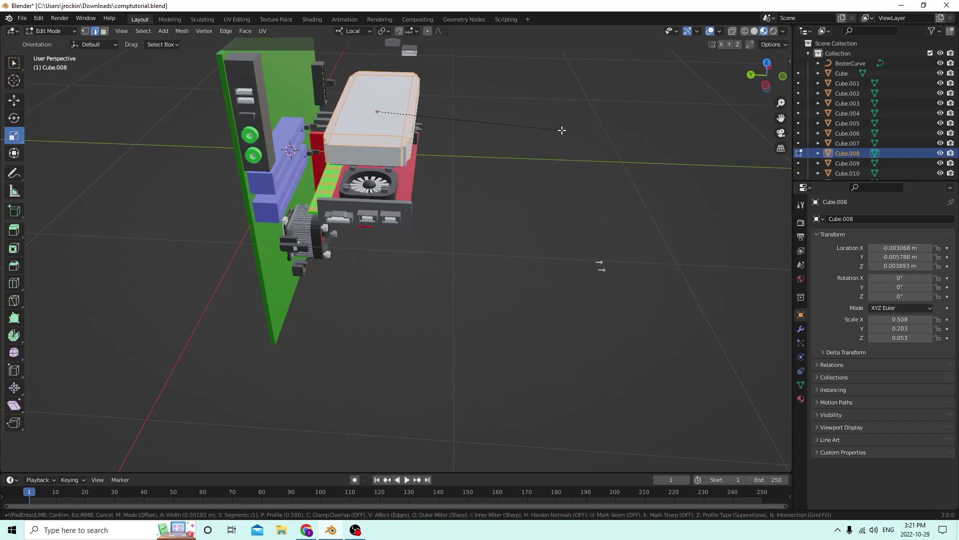
click(560, 130)
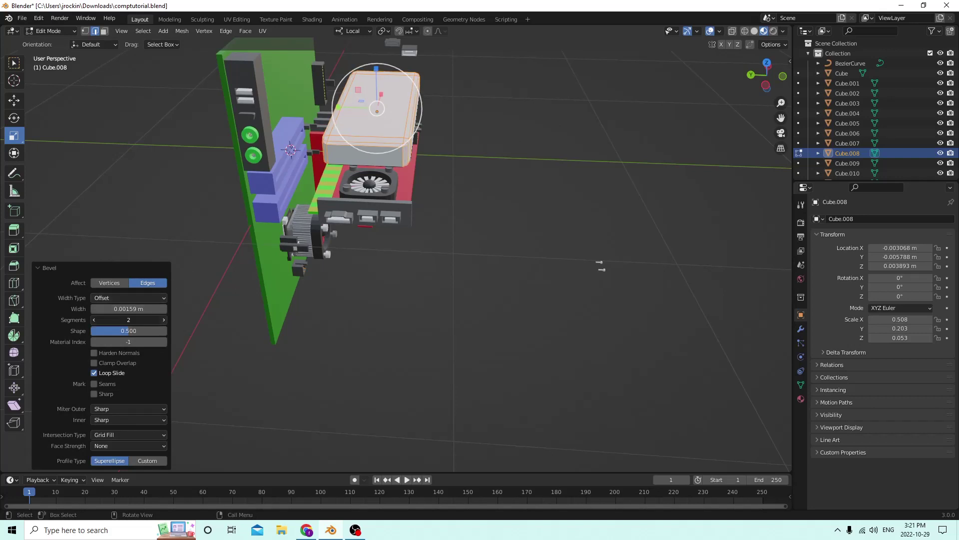
middle_drag(310, 187, 235, 220)
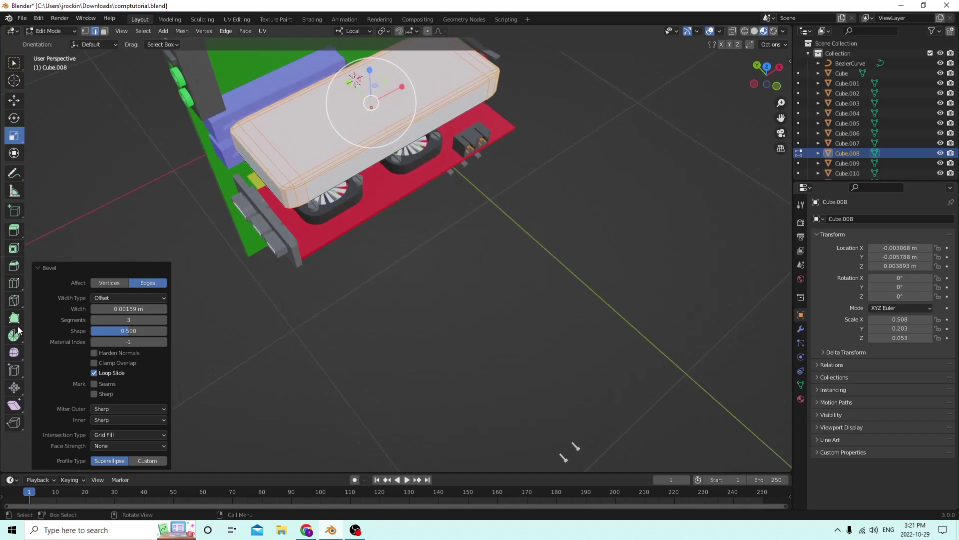
click(163, 320)
middle_drag(387, 257, 426, 214)
middle_drag(539, 202, 168, 145)
key(Tab)
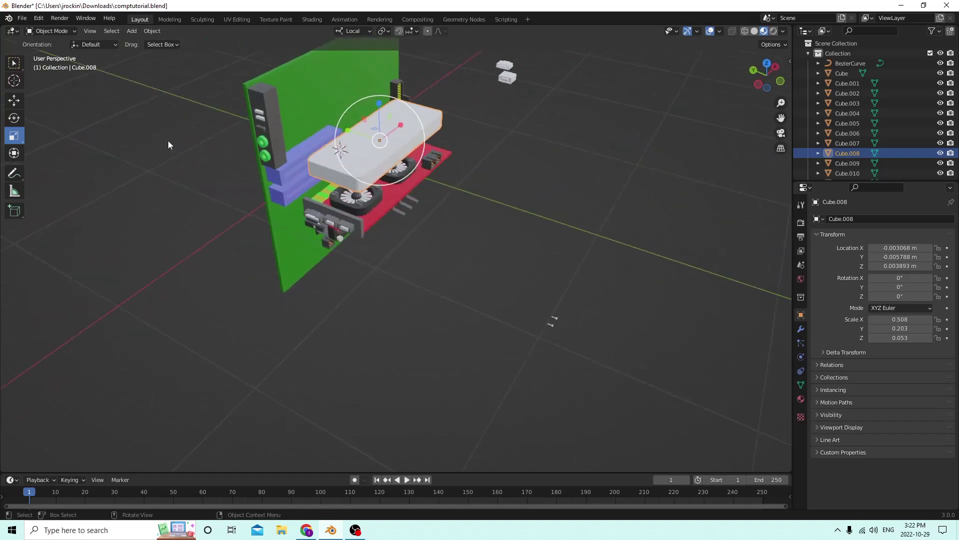
Raise the white slab along Z and delete the lower white slab
click(14, 100)
middle_drag(125, 102, 180, 103)
drag(379, 91, 377, 66)
middle_drag(365, 90, 394, 178)
click(379, 142)
key(Delete)
Duplicate the remaining white slab in place and move the copy along Z
scroll(383, 93, up, 3)
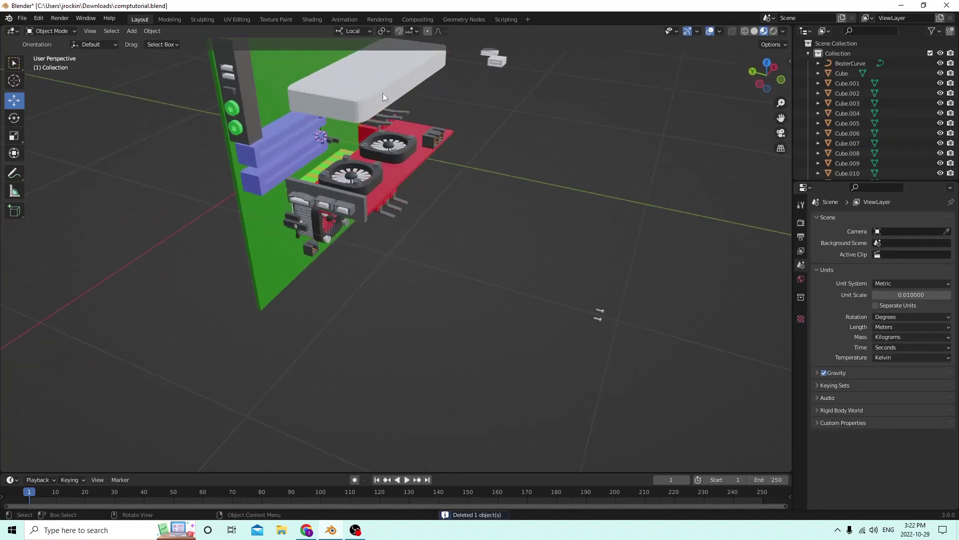
click(381, 96)
mouse_move(379, 97)
middle_down()
mouse_move(424, 95)
mouse_move(388, 85)
mouse_move(373, 97)
middle_up()
key(shift+d)
right_click(388, 86)
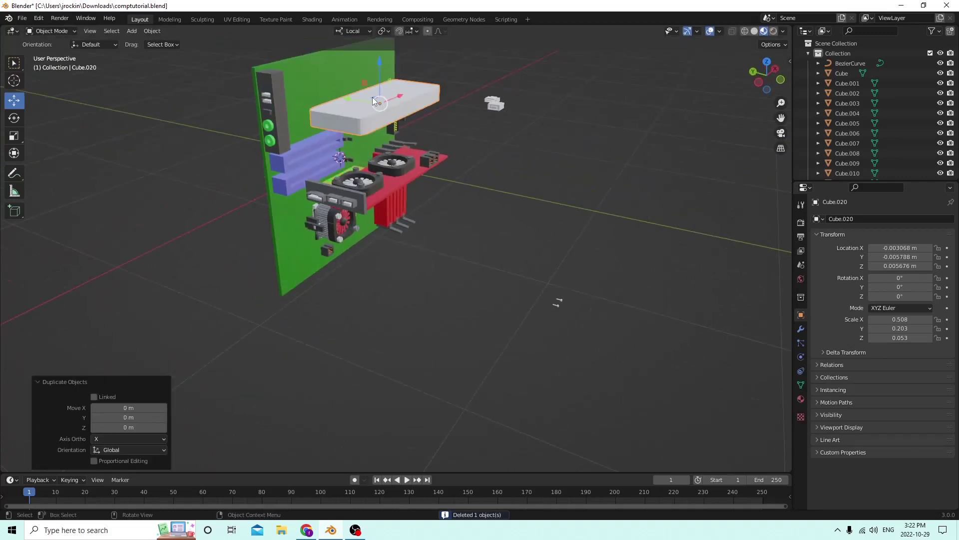
key(g)
key(z)
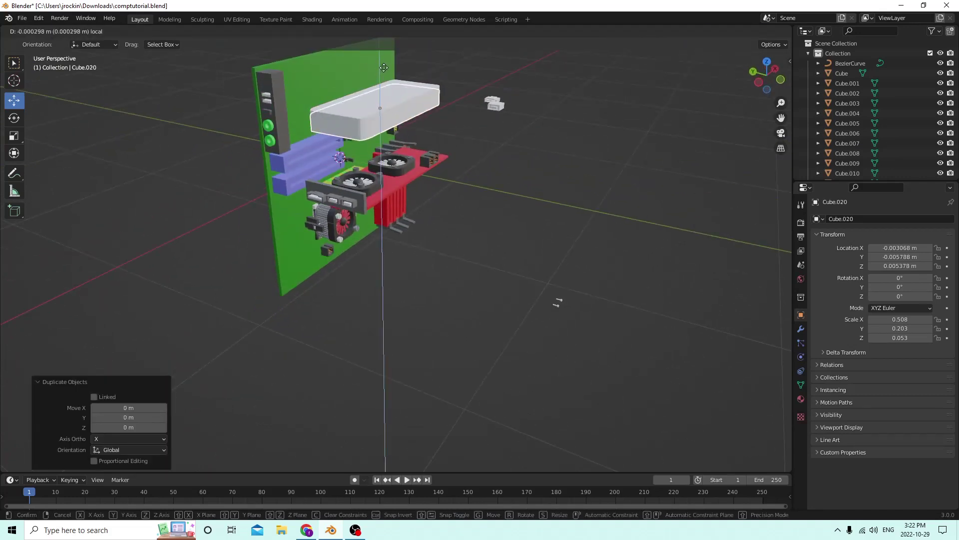
click(384, 65)
Nudge the copy slightly along Z and scale it down to 0.944
mouse_move(384, 64)
middle_down()
mouse_move(377, 49)
mouse_move(381, 58)
middle_up()
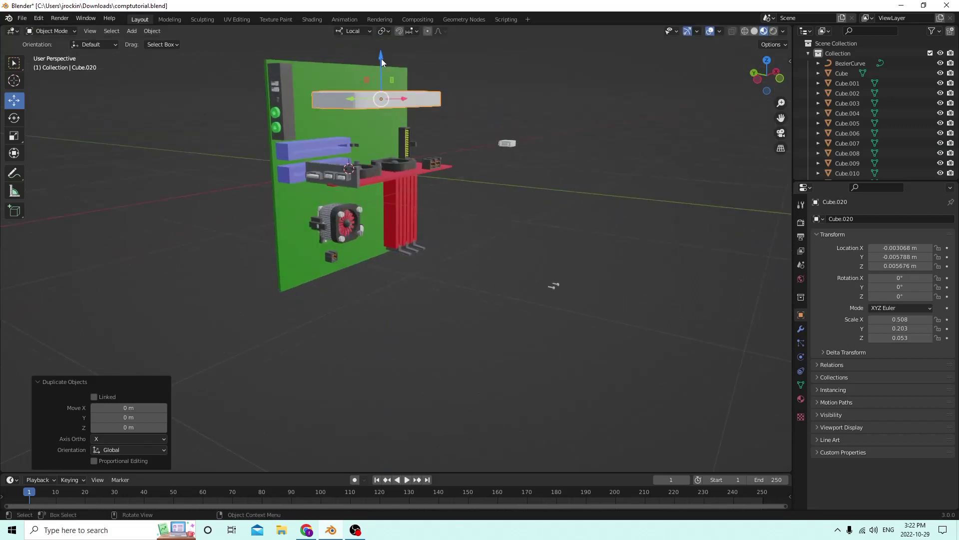
scroll(384, 75, up, 3)
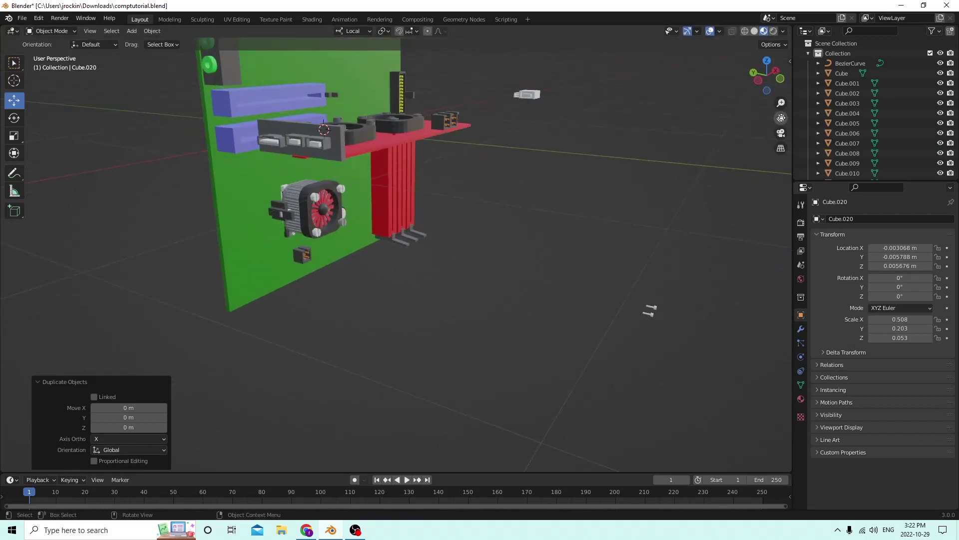
drag(781, 117, 796, 180)
drag(394, 56, 394, 61)
middle_drag(394, 61, 497, 122)
key(s)
click(537, 116)
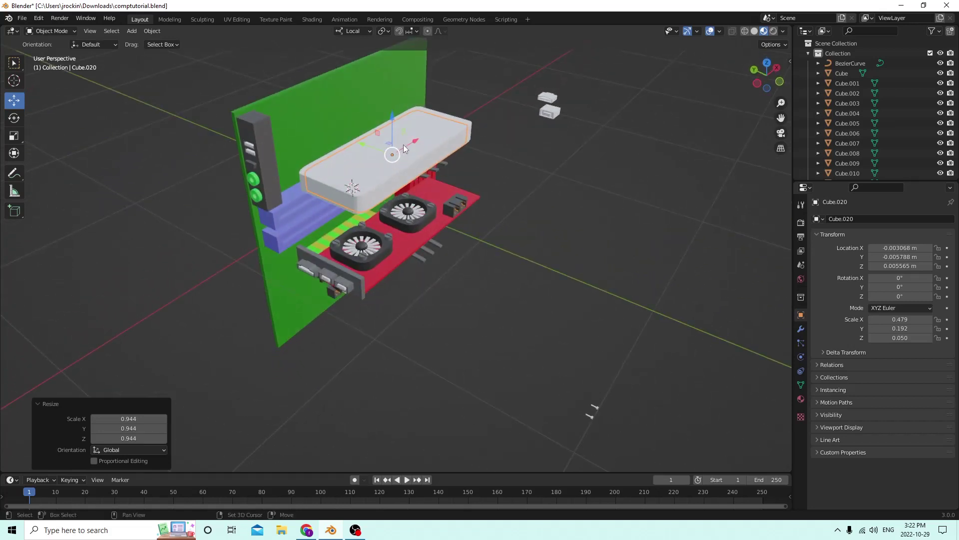
Subtract the smaller copy from Cube.008 with Object > Bool Tool > Difference
click(427, 126)
click(154, 29)
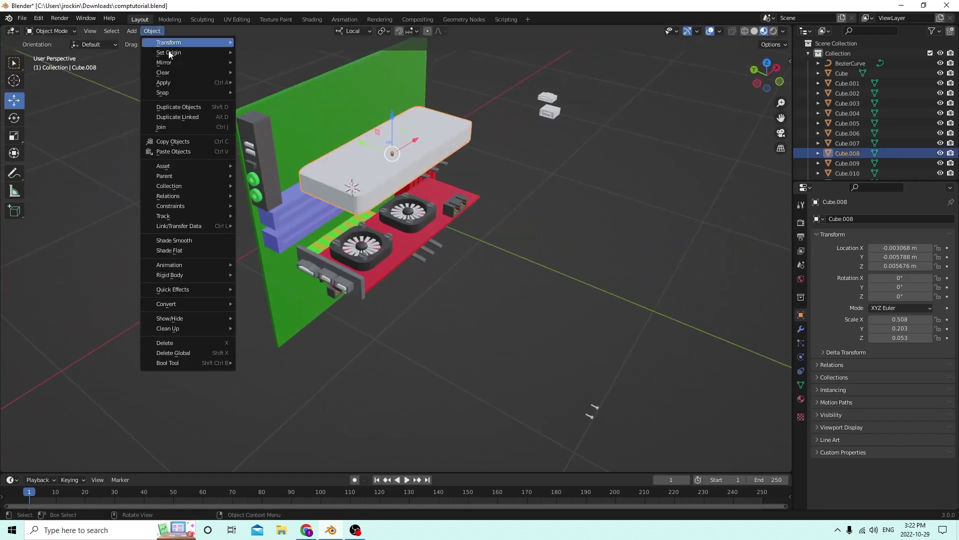
mouse_move(178, 363)
click(267, 372)
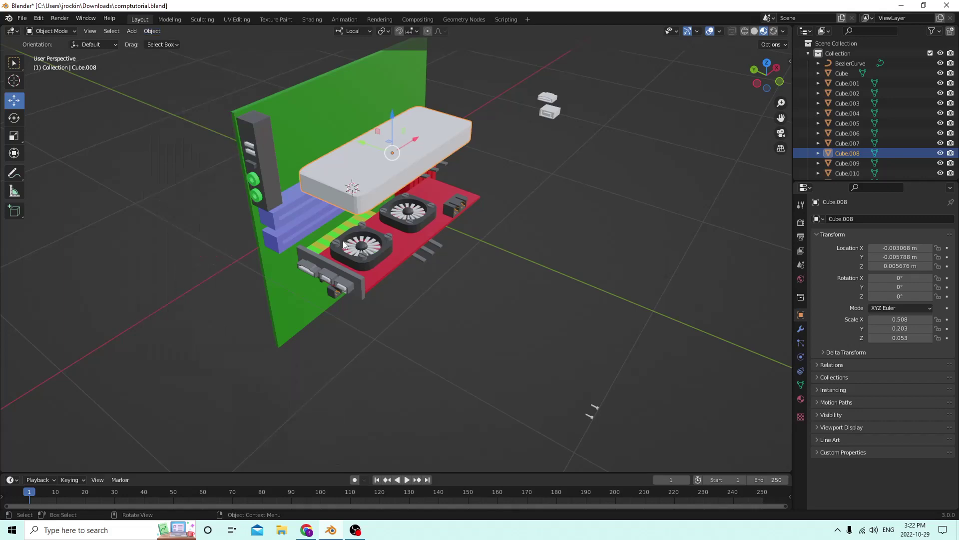
middle_drag(279, 300, 408, 75)
Lower the hollow white cover onto the red board, then raise it slightly to Z 0.001855 m
click(406, 72)
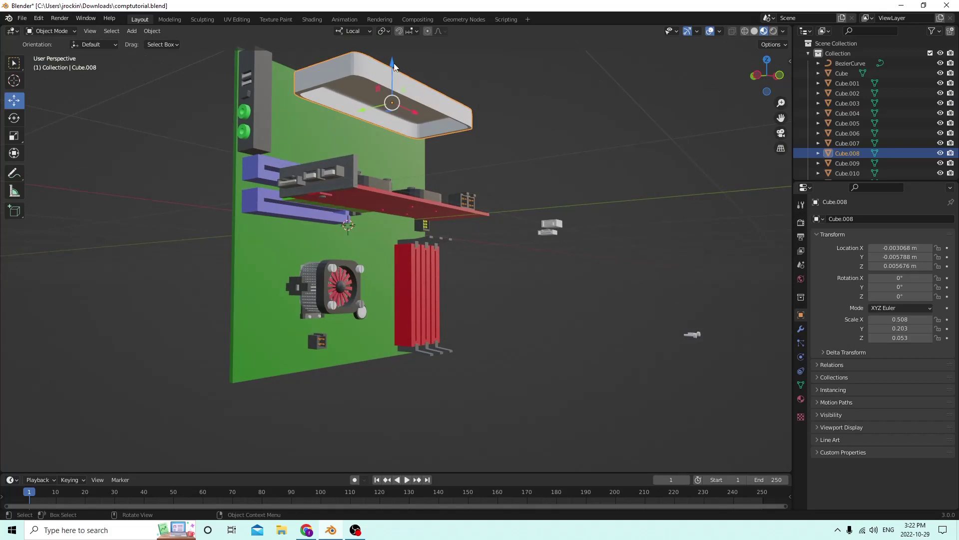
drag(394, 67, 409, 156)
middle_drag(402, 170, 367, 228)
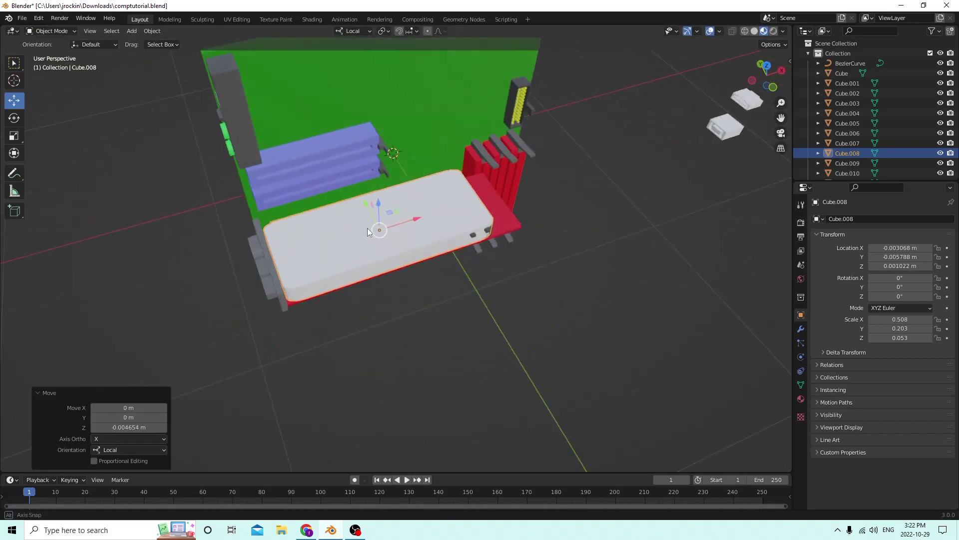
middle_drag(486, 235, 457, 163)
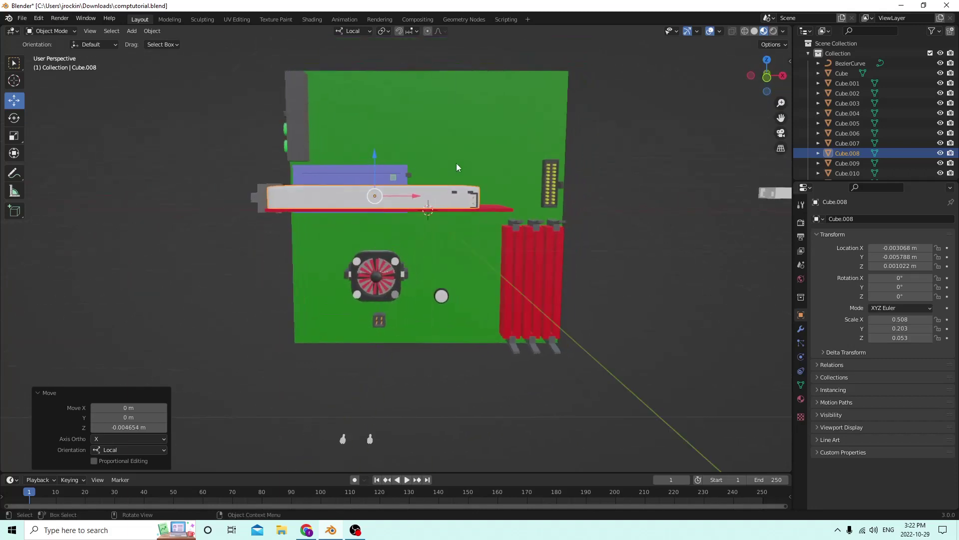
drag(371, 158, 373, 131)
middle_drag(373, 131, 477, 217)
Add a new cube and shrink it in two passes, to 0.467 then 0.360
key(shift+a)
mouse_move(458, 216)
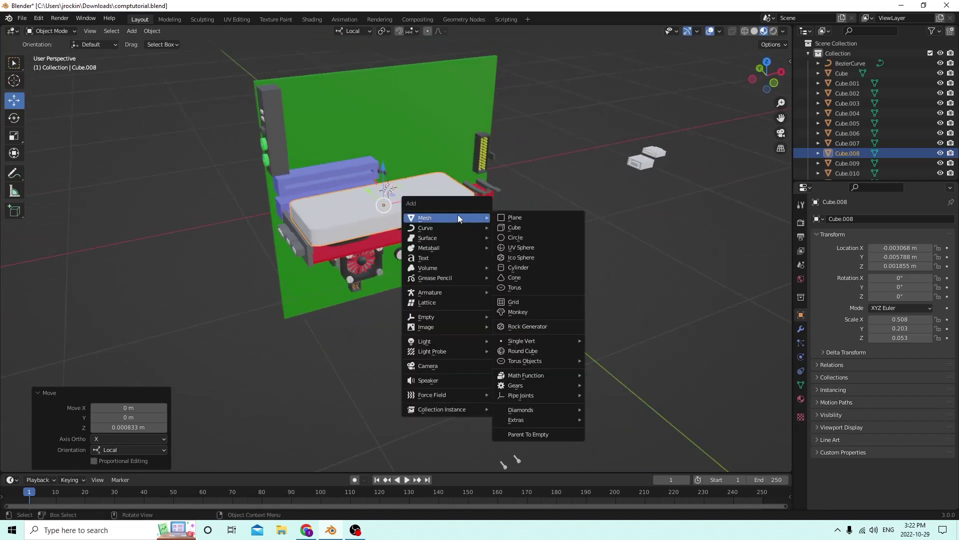
click(519, 227)
middle_drag(518, 224, 634, 233)
key(s)
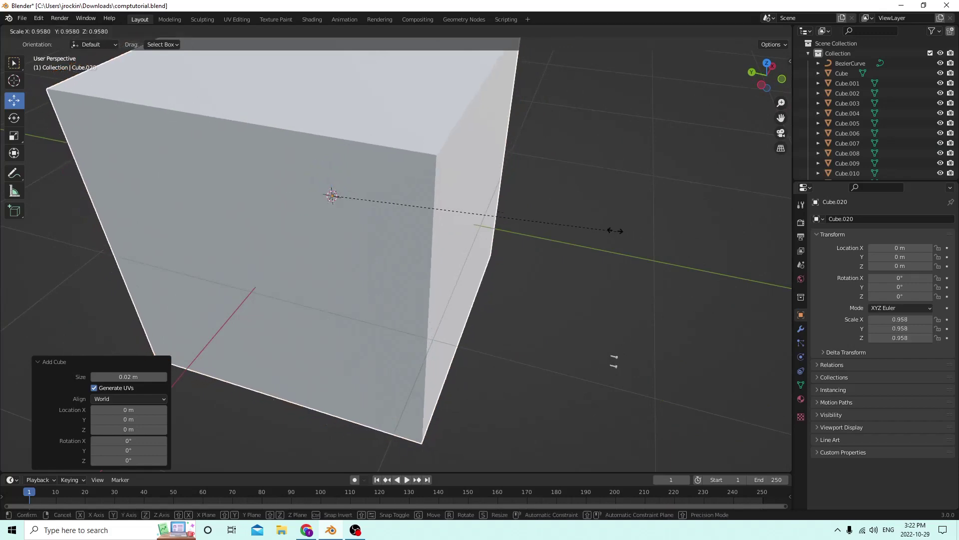
click(469, 218)
middle_drag(469, 218, 376, 216)
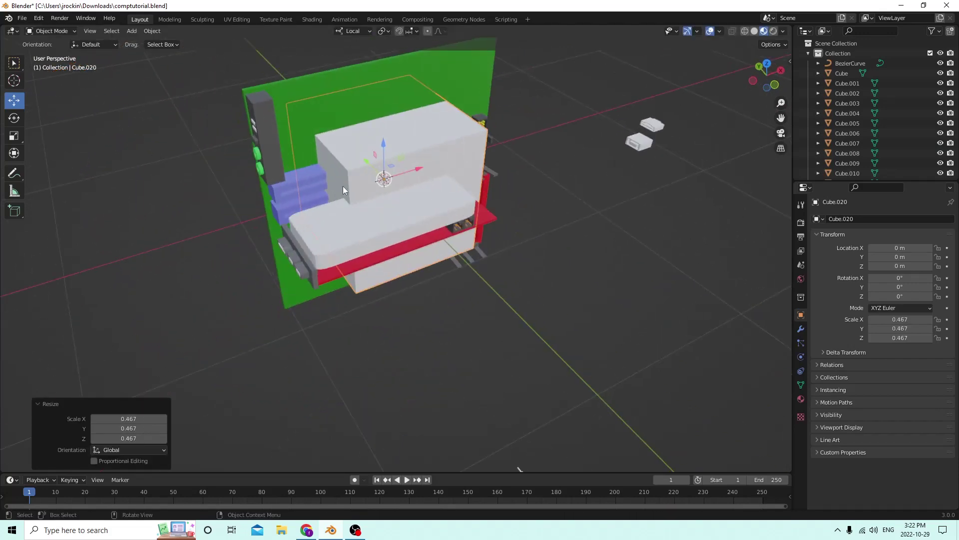
middle_drag(342, 186, 463, 217)
click(333, 169)
key(s)
click(468, 215)
Place the cube at X 0.00104, Y −0.006043, Z 0.000701 m over the card's right end
drag(462, 228, 463, 228)
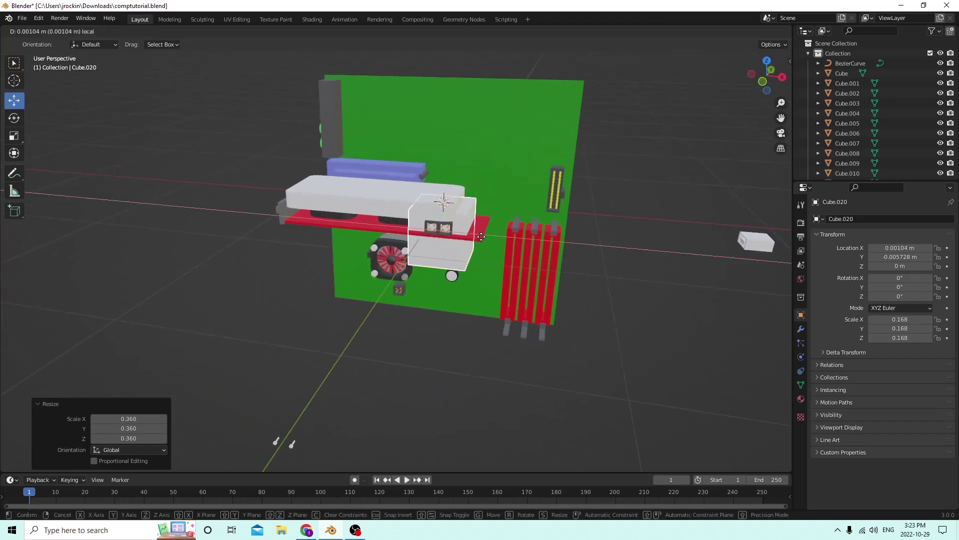
middle_drag(464, 228, 438, 217)
scroll(437, 221, up, 3)
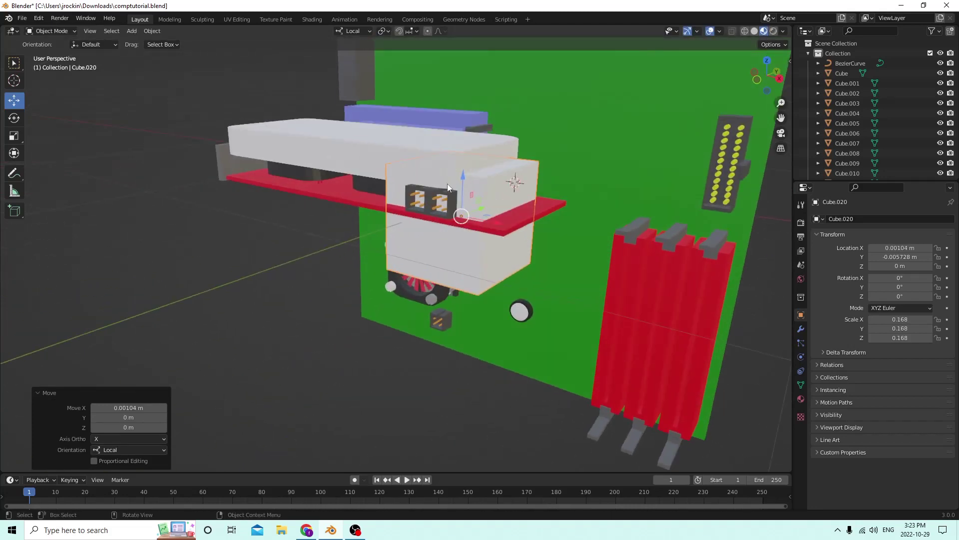
drag(462, 173, 463, 165)
scroll(415, 178, up, 2)
middle_drag(415, 178, 436, 217)
drag(430, 218, 411, 219)
middle_drag(414, 218, 390, 130)
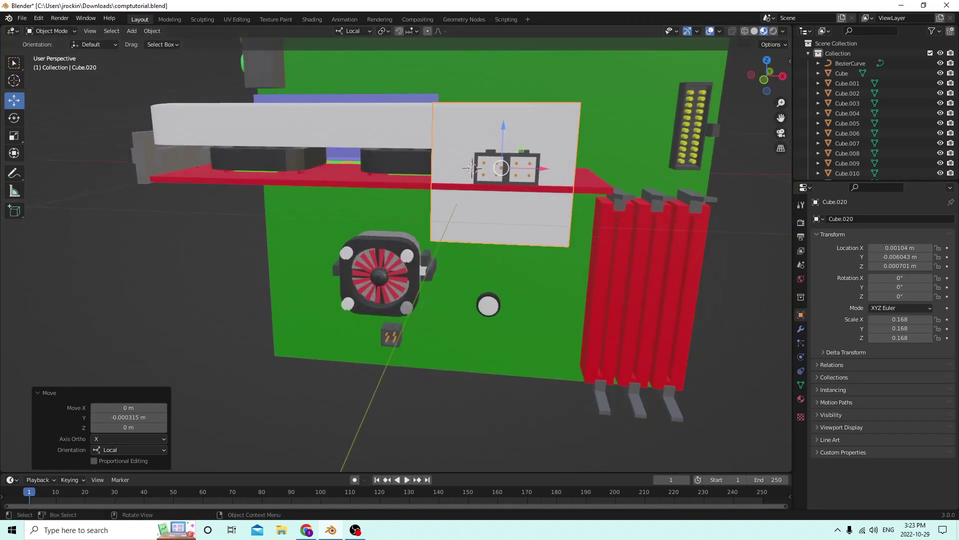
Stretch the white cover Cube.008 along X from 0.508 to 0.579
click(14, 136)
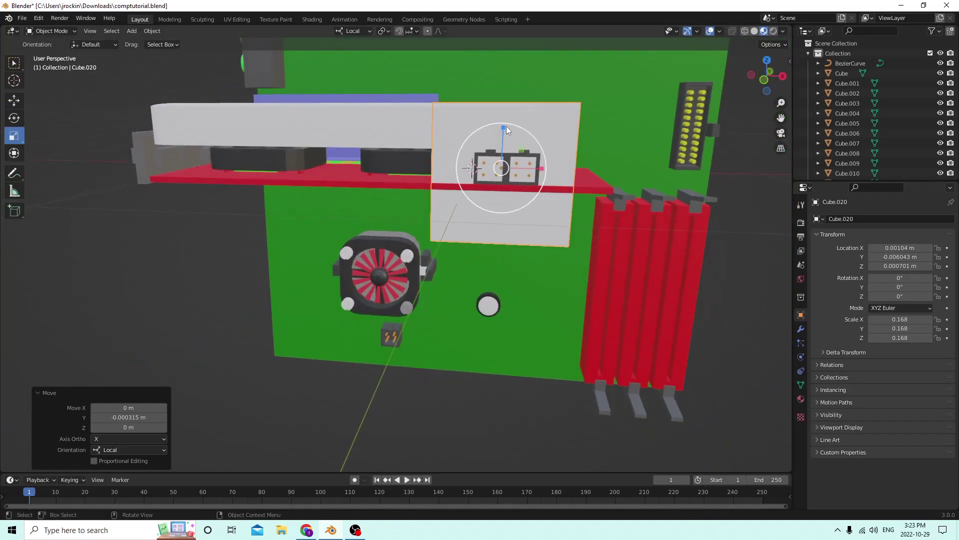
drag(505, 126, 505, 157)
middle_drag(505, 158, 479, 196)
click(424, 183)
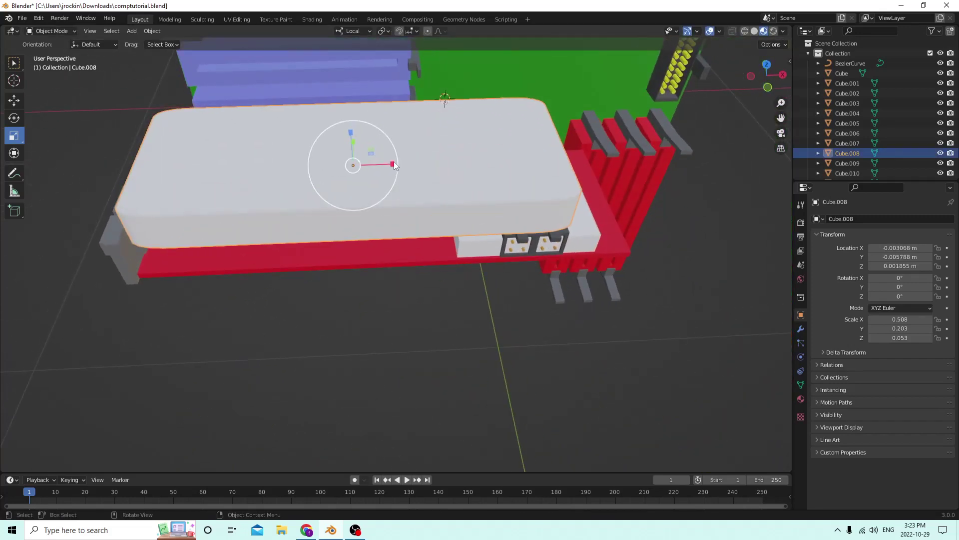
mouse_move(392, 164)
mouse_down()
mouse_move(402, 161)
mouse_move(395, 161)
mouse_up()
Shift the cover slightly sideways along X to −0.002431 m
click(14, 101)
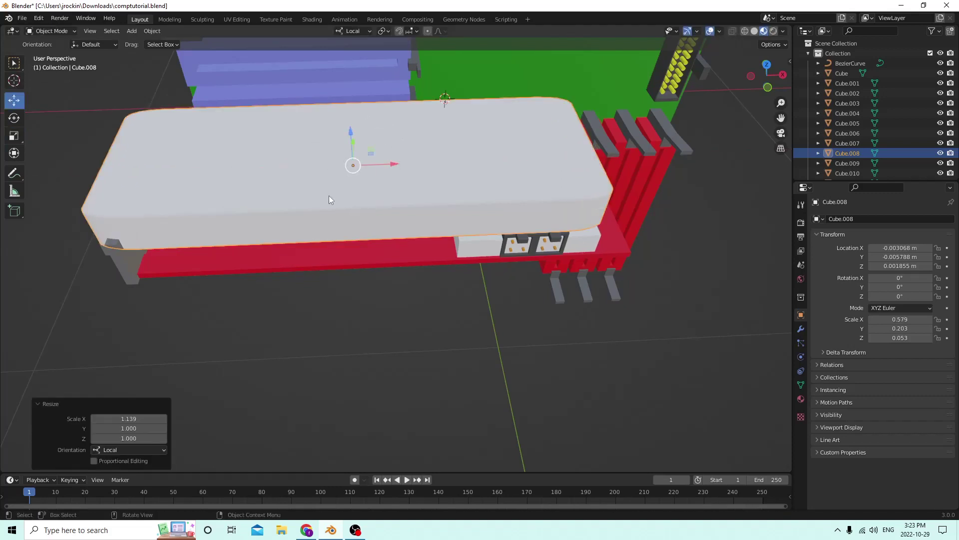
drag(395, 162, 398, 163)
middle_drag(398, 162, 409, 115)
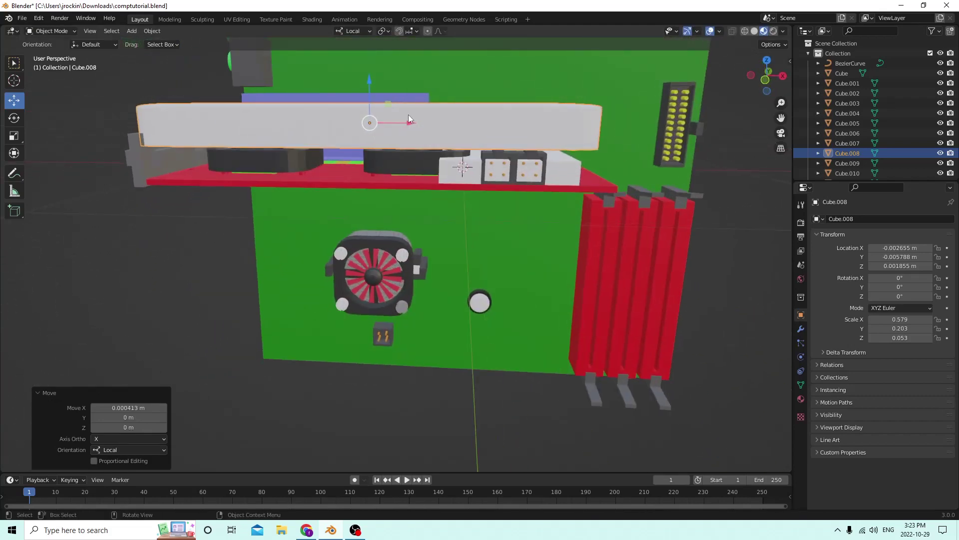
drag(412, 123, 419, 124)
middle_drag(419, 124, 484, 179)
Scale the small block Cube.020 to X 0.083 and Z 0.039
click(551, 172)
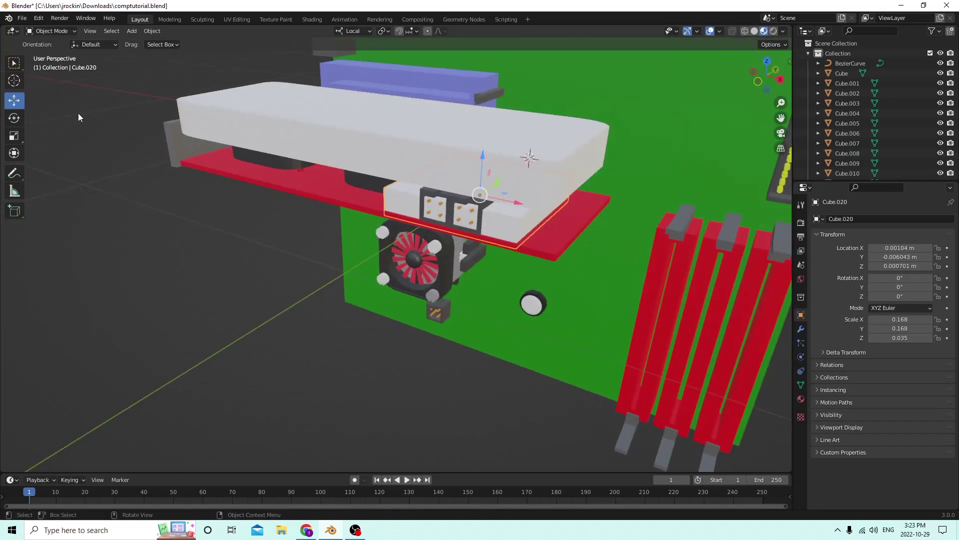
click(14, 135)
middle_drag(210, 158, 521, 198)
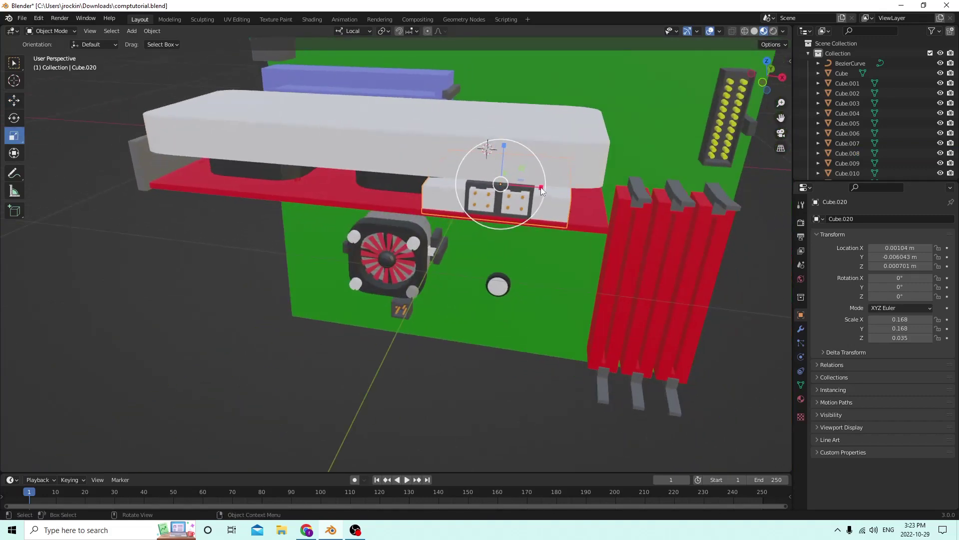
drag(541, 190, 489, 183)
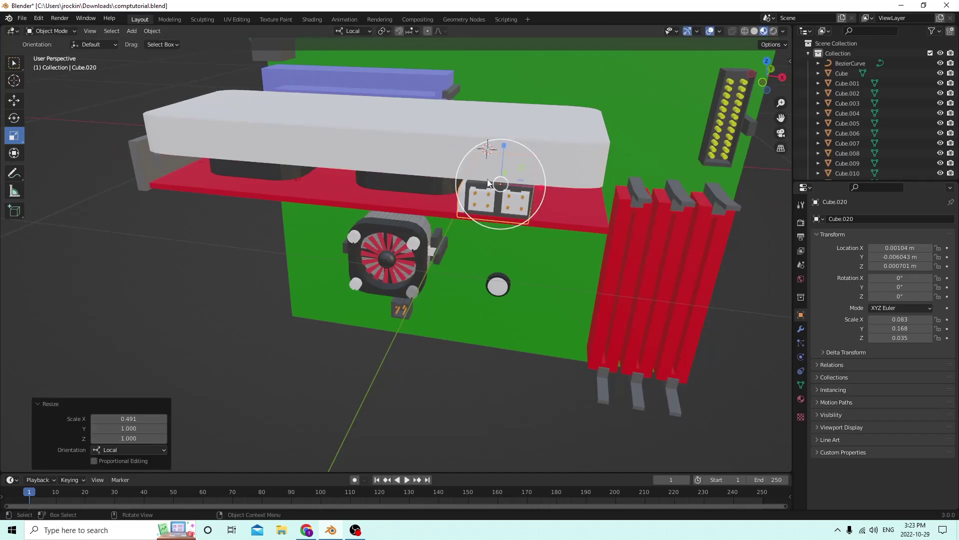
middle_drag(489, 182, 405, 166)
drag(382, 139, 376, 127)
middle_drag(377, 127, 393, 161)
middle_drag(342, 192, 327, 185)
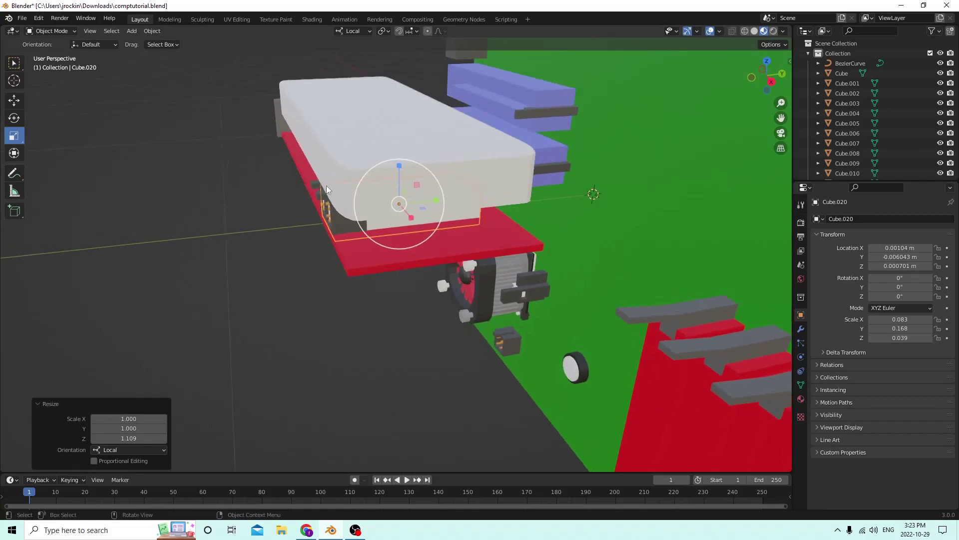
Move the block back along Y and lift it into the cover, ending at Z 0.001717 m
click(18, 103)
middle_drag(388, 205, 374, 202)
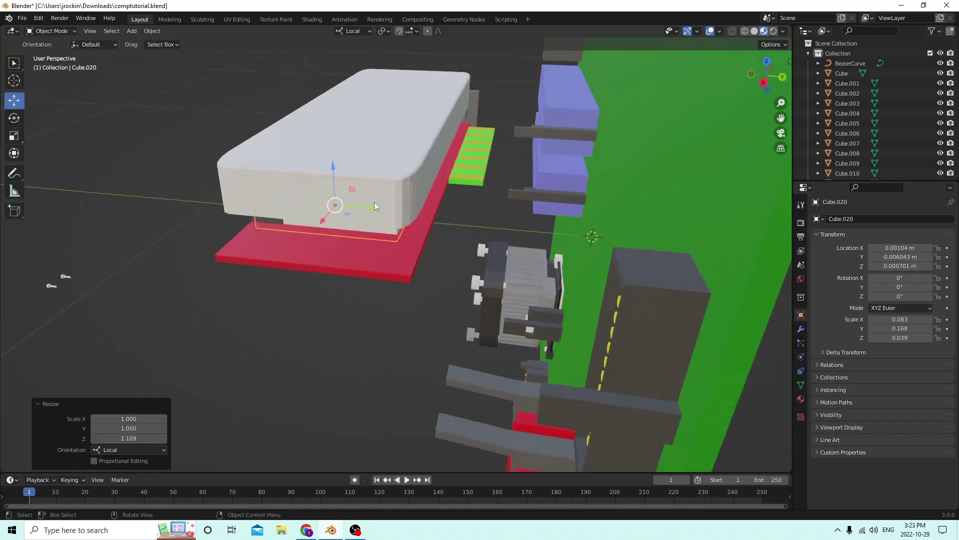
drag(374, 203, 346, 198)
middle_drag(346, 198, 502, 115)
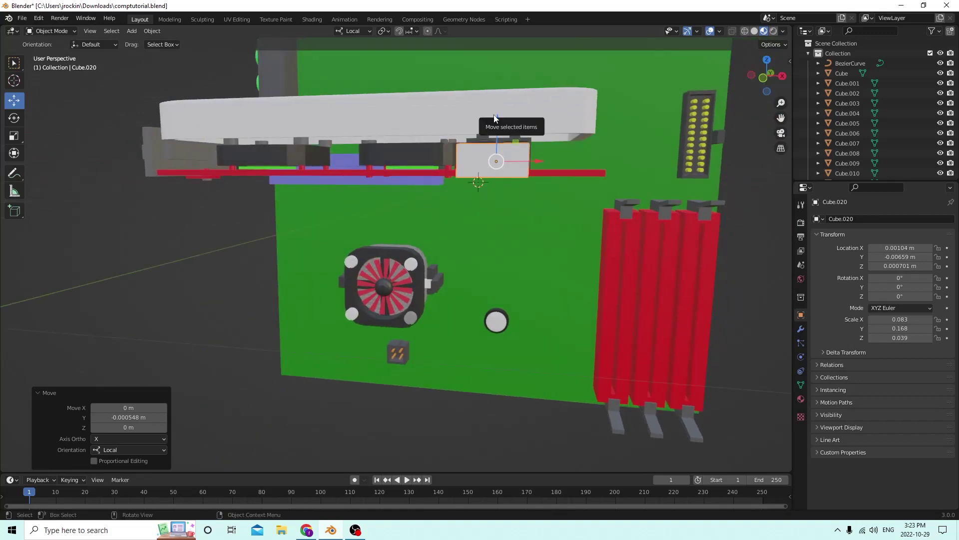
drag(497, 120, 494, 106)
middle_drag(487, 119, 519, 172)
drag(524, 174, 529, 175)
middle_drag(528, 175, 506, 139)
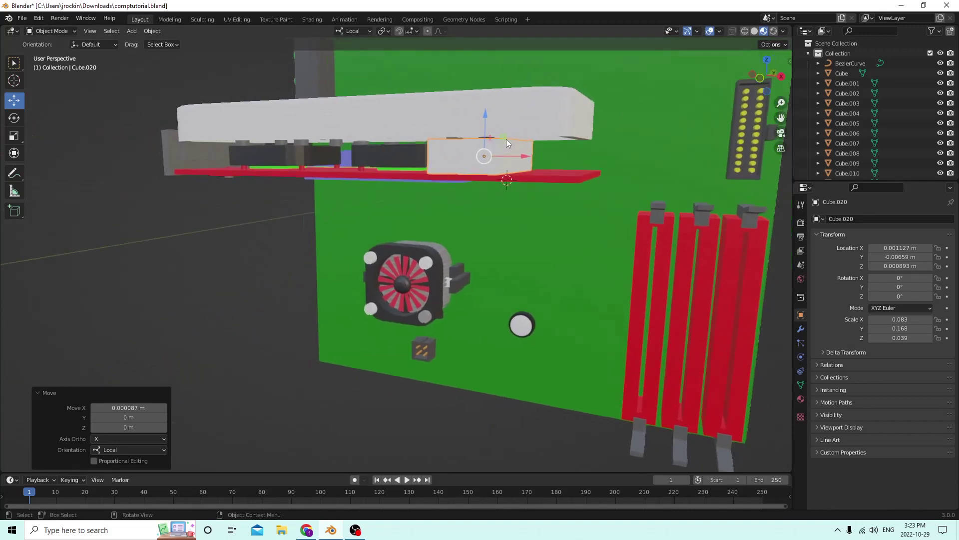
drag(481, 118, 486, 81)
middle_drag(485, 87, 498, 134)
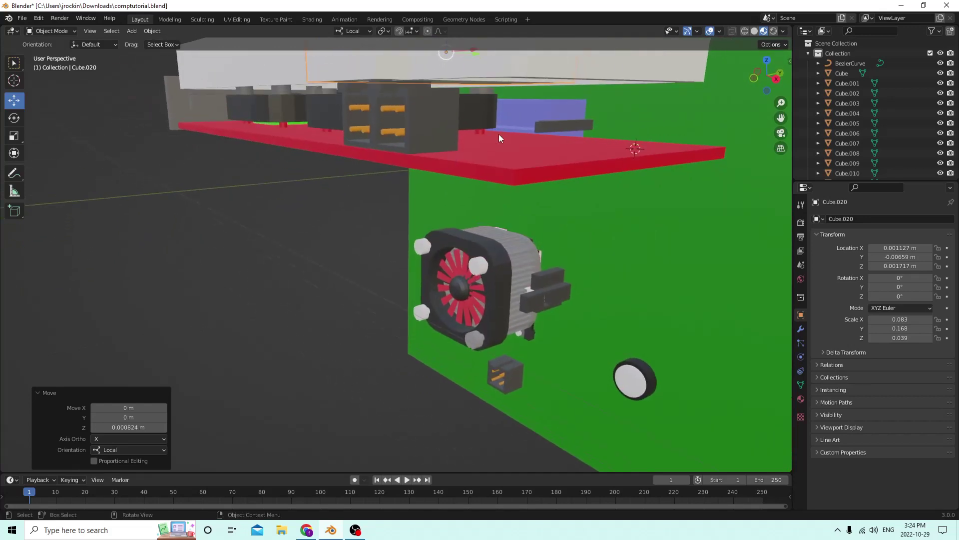
In solid shading, lower the small block slightly to fit the cover
click(754, 31)
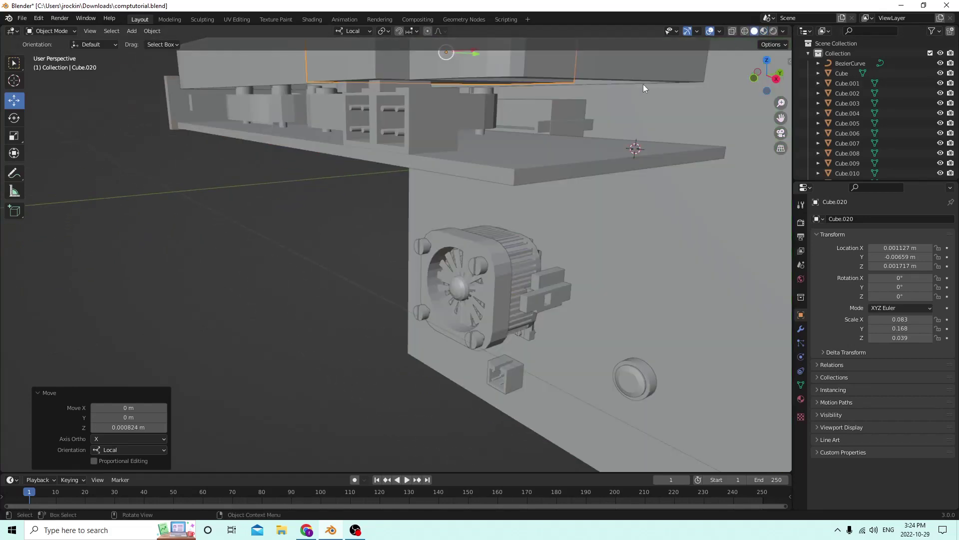
middle_drag(643, 84, 545, 81)
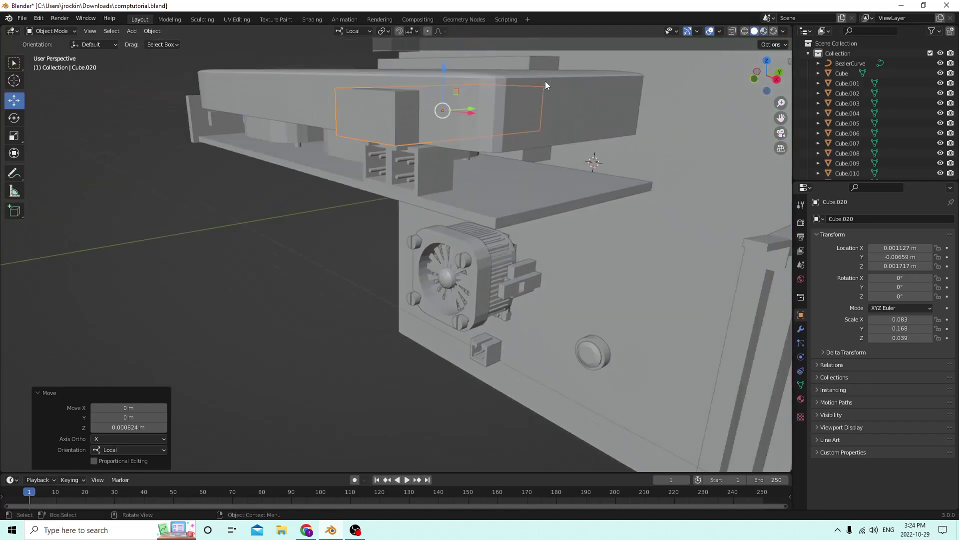
drag(445, 67, 445, 65)
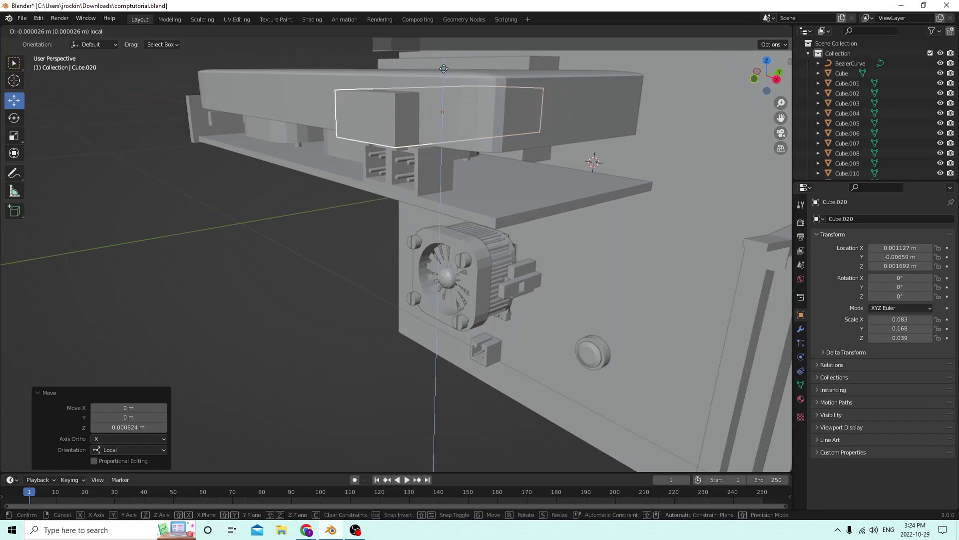
middle_drag(445, 65, 445, 56)
Subtract the small block from the long cover with Bool Tool Auto Boolean Difference
click(472, 73)
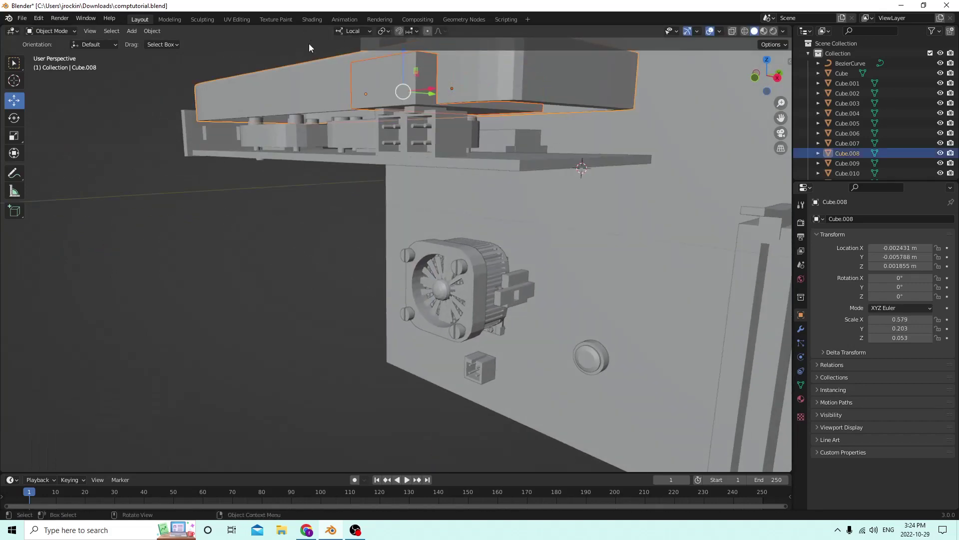
middle_drag(309, 43, 227, 58)
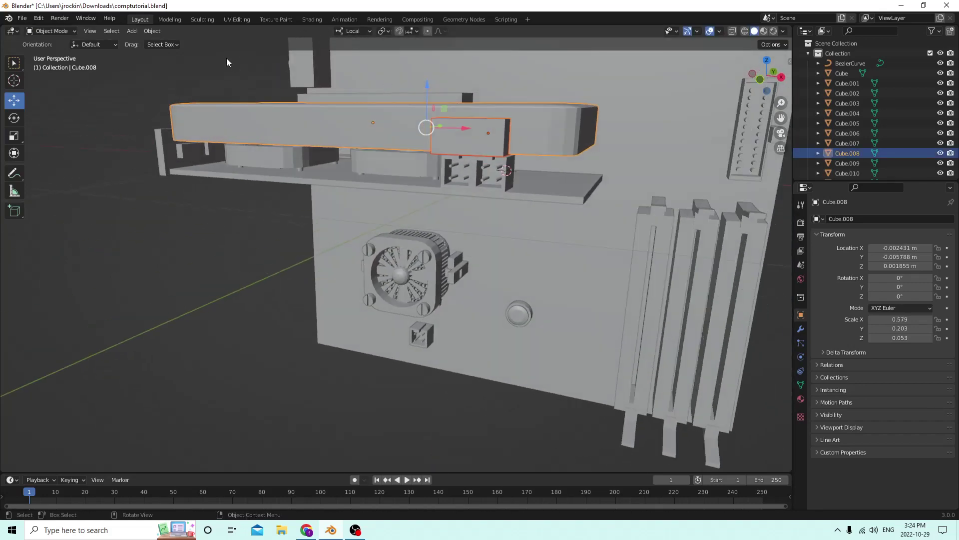
click(153, 31)
mouse_move(181, 361)
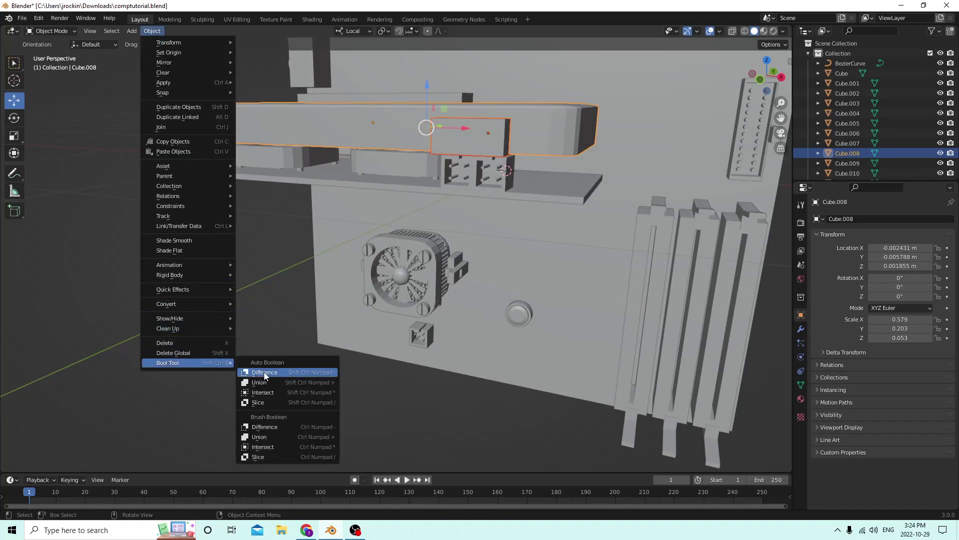
click(264, 376)
middle_drag(481, 216, 490, 147)
click(520, 142)
Inspect the notched cover and adjust its height along Z
click(763, 31)
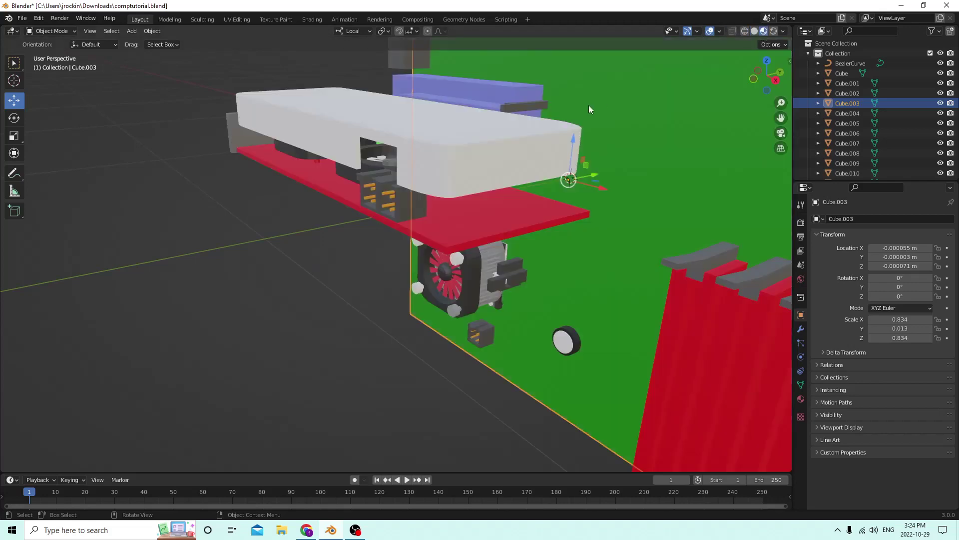
mouse_move(588, 105)
middle_down()
mouse_move(621, 92)
mouse_move(525, 113)
mouse_move(547, 111)
middle_up()
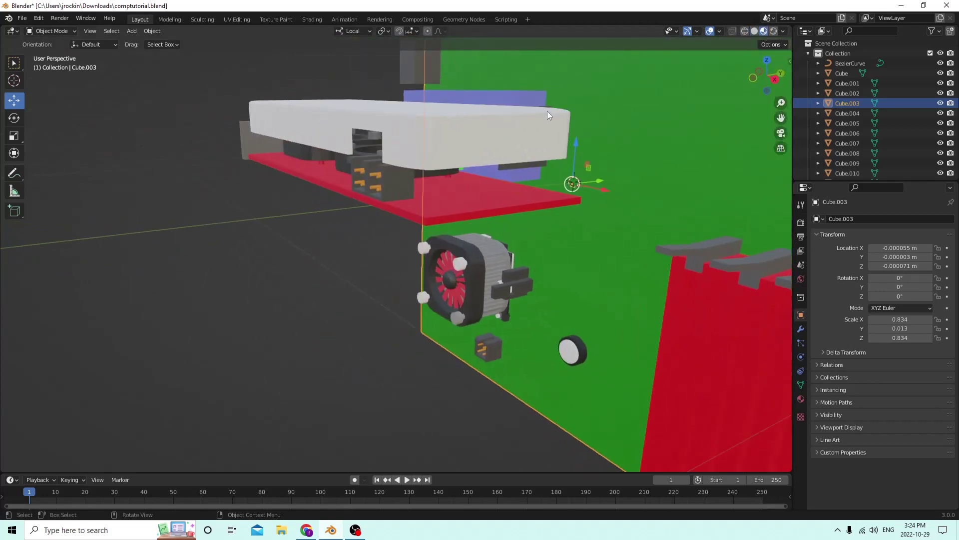
click(754, 31)
click(433, 141)
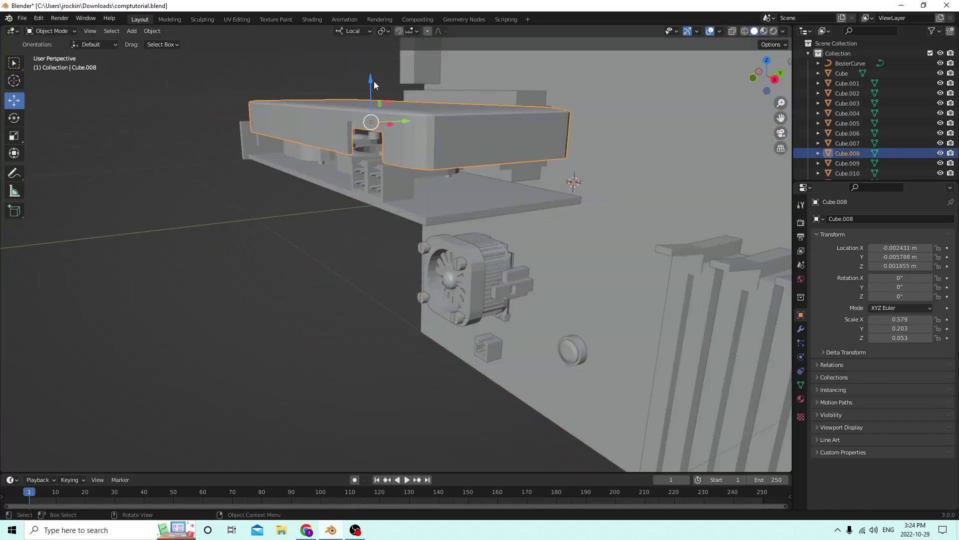
drag(374, 80, 378, 113)
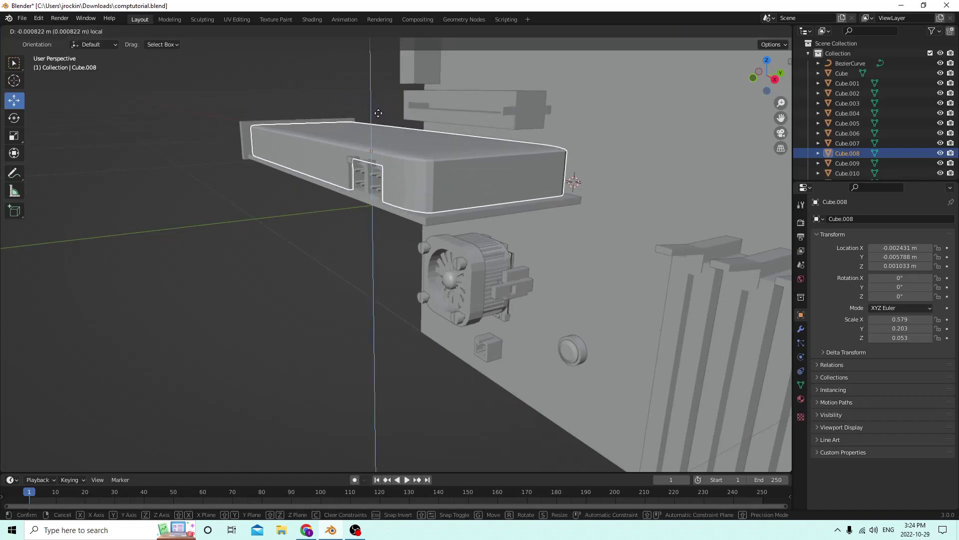
middle_drag(378, 113, 382, 182)
Raise the cover with G Z to Z 0.003147 m and view it in Material Preview
key(g)
key(z)
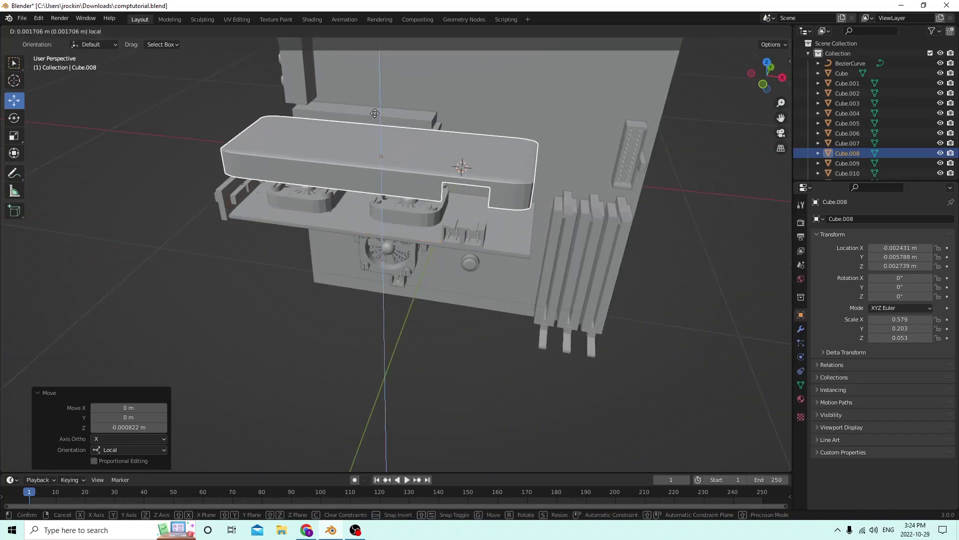
click(381, 108)
middle_drag(381, 108, 414, 156)
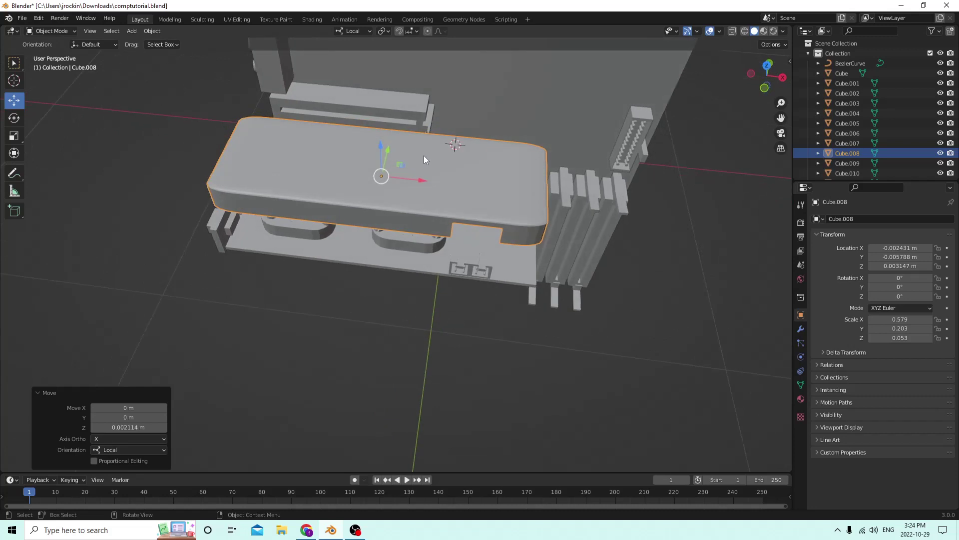
click(764, 31)
mouse_move(691, 86)
middle_down()
mouse_move(608, 94)
mouse_move(383, 149)
mouse_move(410, 137)
mouse_move(345, 140)
mouse_move(353, 137)
mouse_move(341, 149)
mouse_move(336, 136)
mouse_move(352, 141)
mouse_move(337, 158)
middle_up()
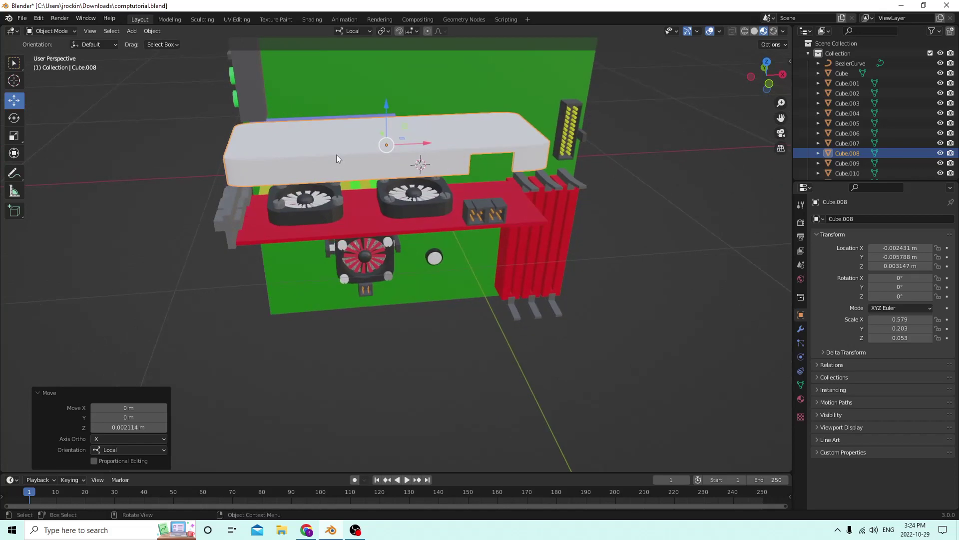
key(Tab)
Create Material.043 for the cover and set its base colour to tan
middle_drag(625, 157, 725, 210)
click(800, 399)
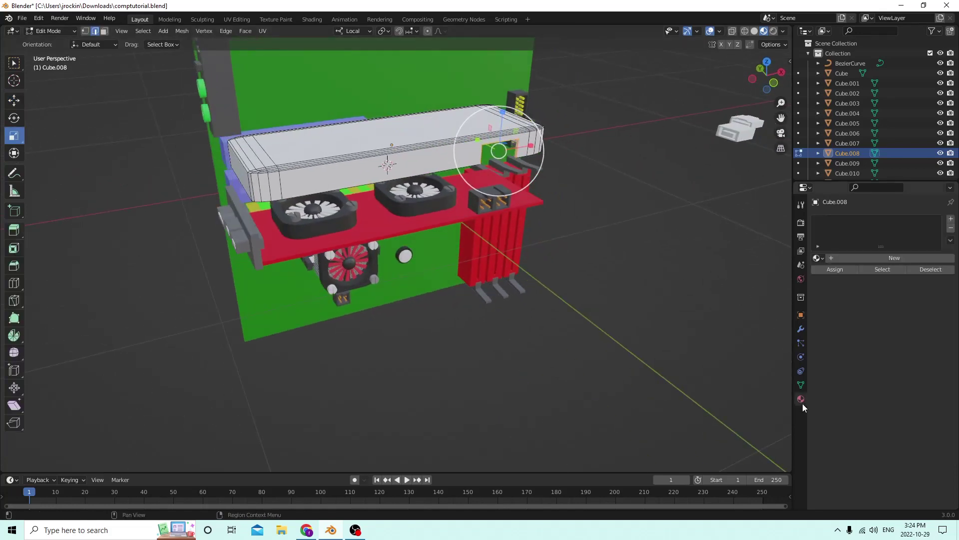
click(901, 256)
click(905, 369)
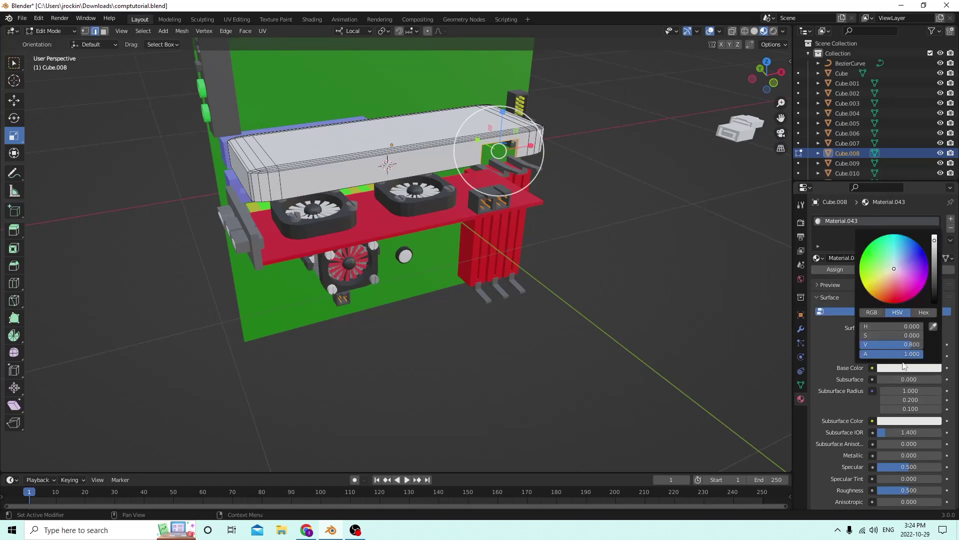
drag(935, 242, 934, 265)
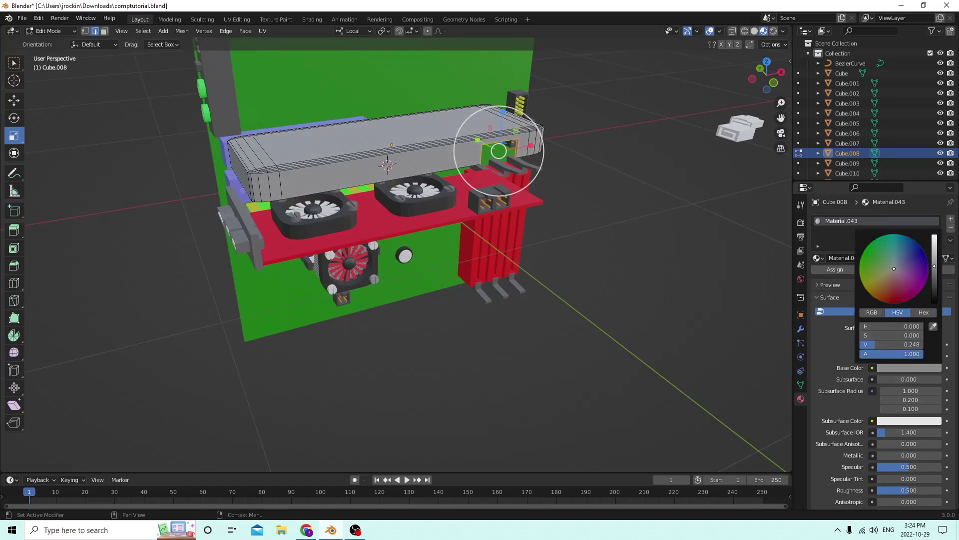
drag(934, 265, 890, 283)
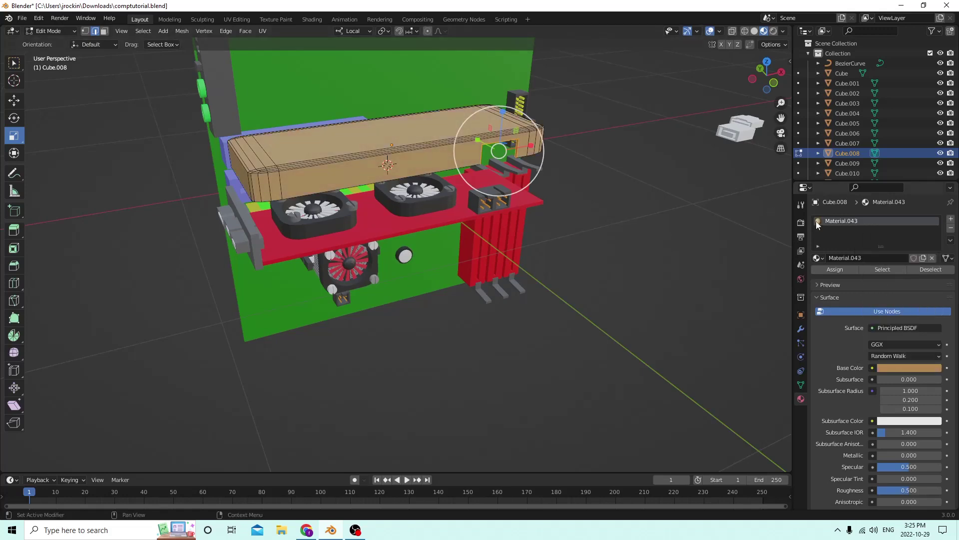
middle_drag(670, 214, 627, 208)
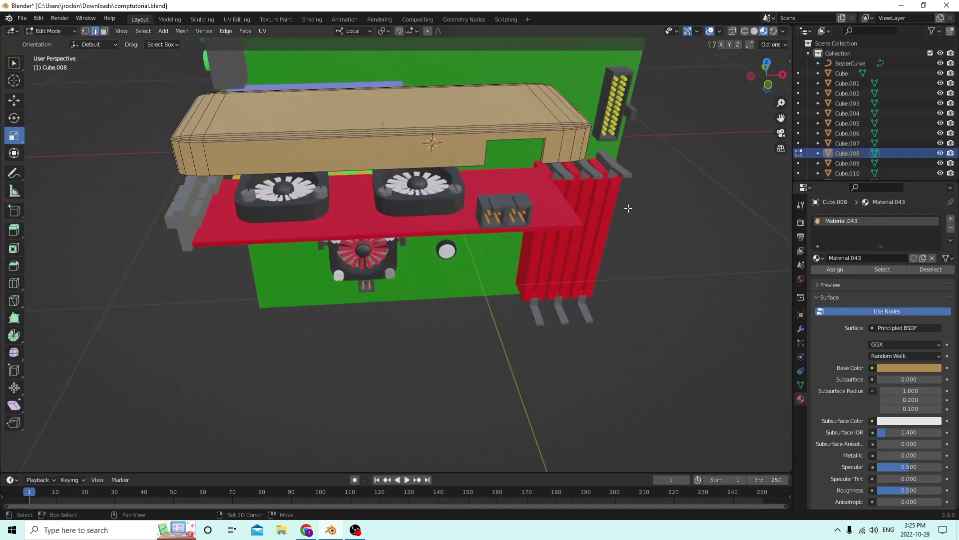
Return to Object Mode and add a cylinder mesh with 0.01 m radius and 0.02 m depth
key(shift+a)
key(Tab)
key(shift+a)
mouse_move(719, 208)
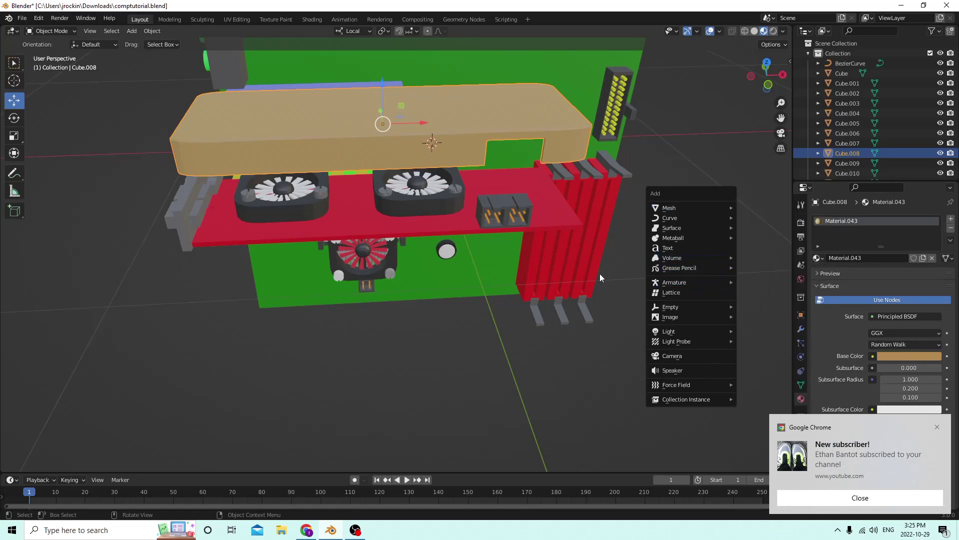
key(shift+a)
mouse_move(562, 262)
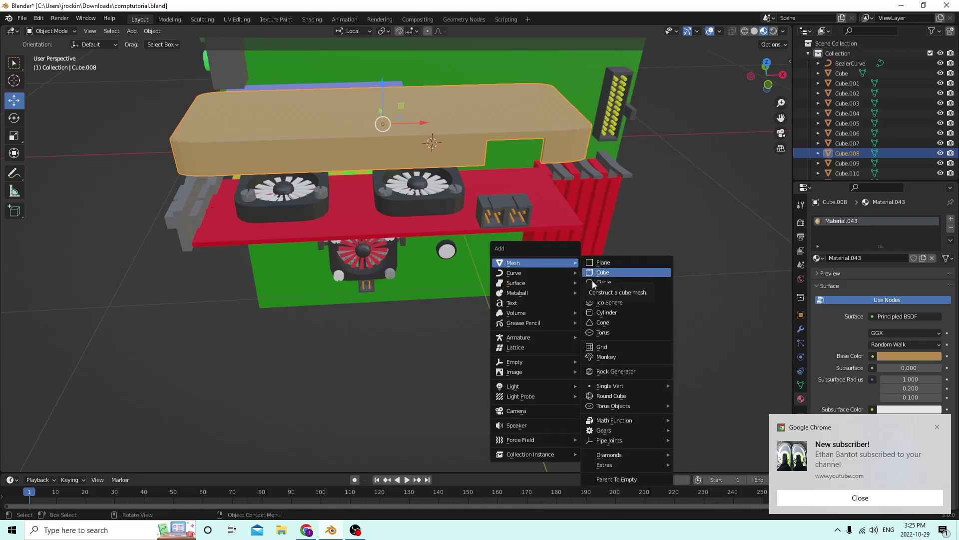
click(607, 312)
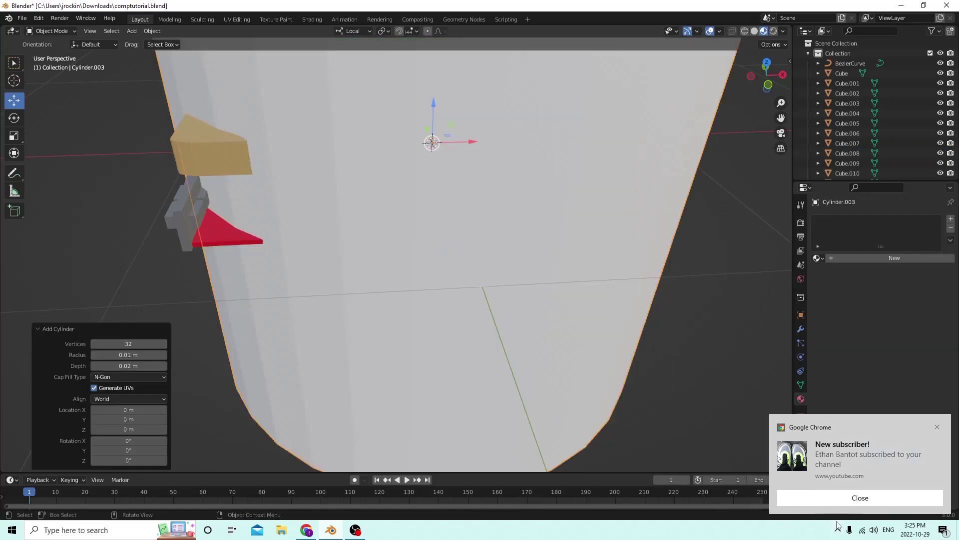
Shrink the new cylinder to 0.589 and slide it along Y and X over the card
click(830, 498)
middle_drag(530, 262, 664, 287)
key(s)
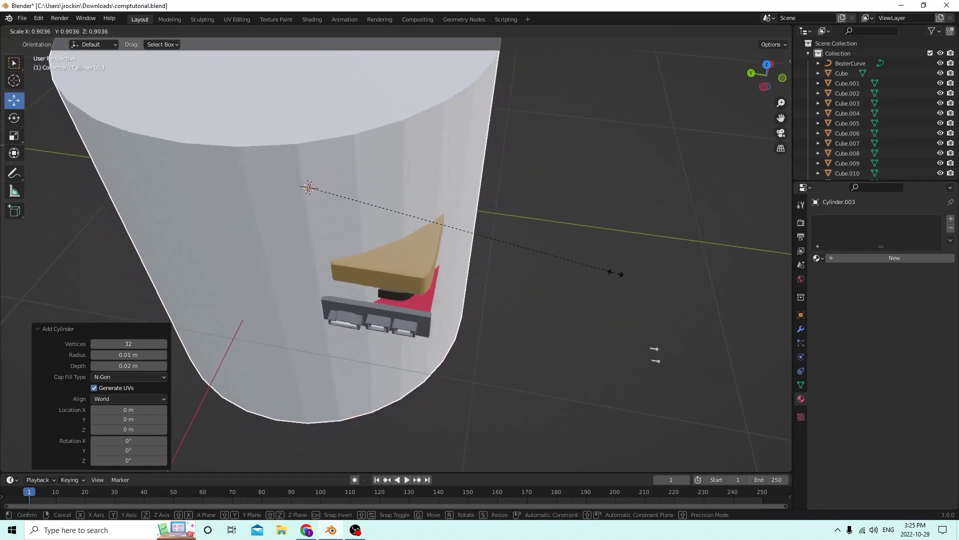
click(495, 249)
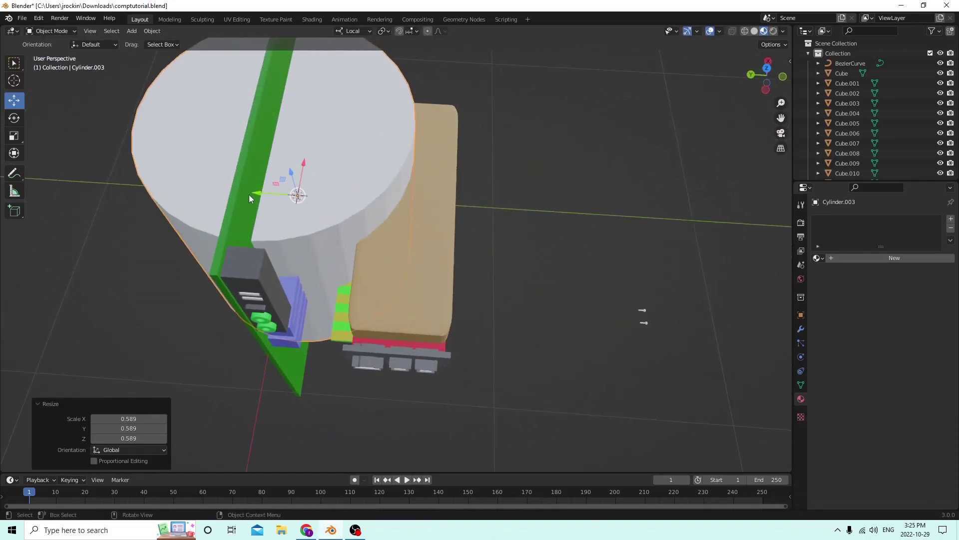
drag(250, 198, 372, 203)
middle_drag(372, 202, 476, 215)
drag(477, 214, 413, 238)
middle_drag(413, 238, 473, 224)
Rescale the cylinder to 0.526 then 0.551, raising and nudging it over the left fan
key(s)
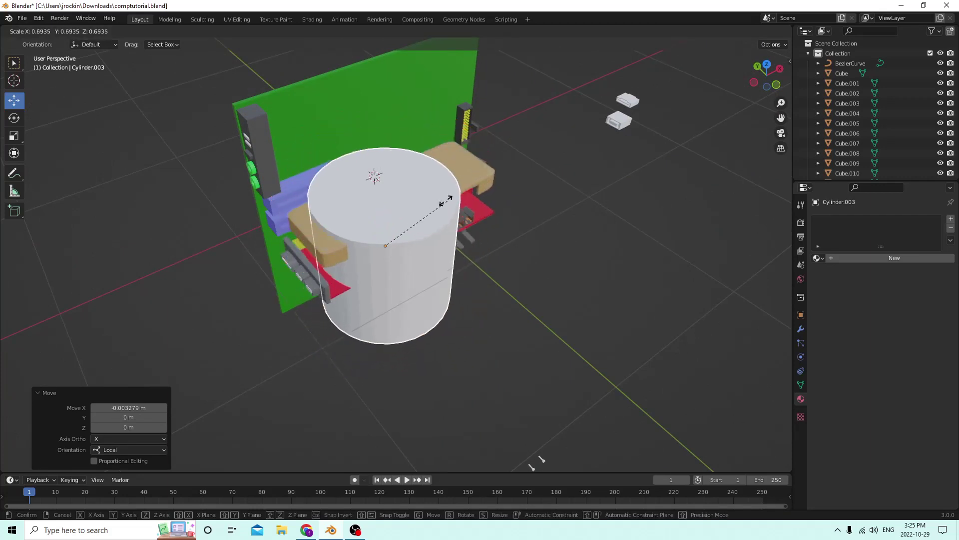
click(416, 202)
middle_drag(414, 201, 382, 186)
drag(381, 186, 374, 162)
middle_drag(374, 162, 412, 205)
drag(412, 206, 397, 201)
middle_drag(397, 200, 347, 151)
key(s)
click(395, 194)
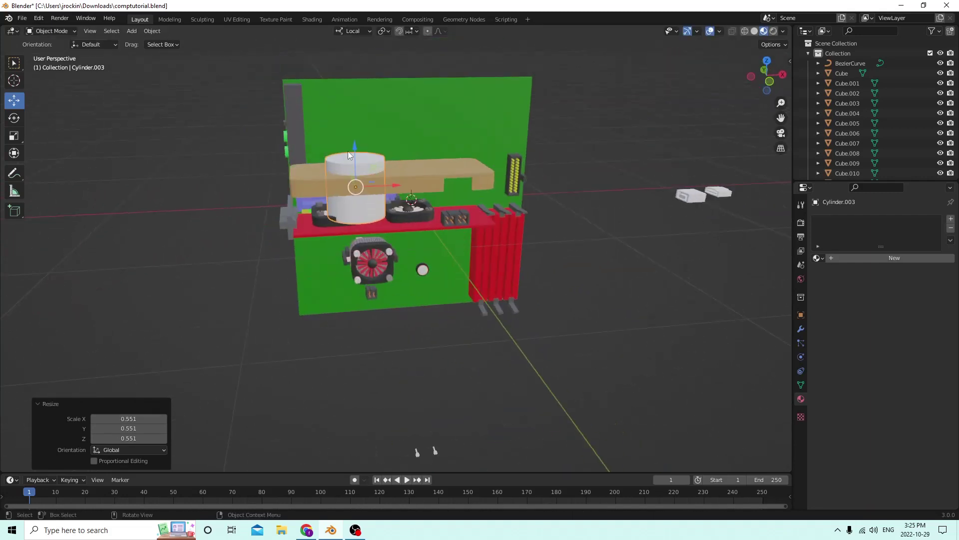
drag(397, 184, 375, 183)
middle_drag(376, 183, 441, 204)
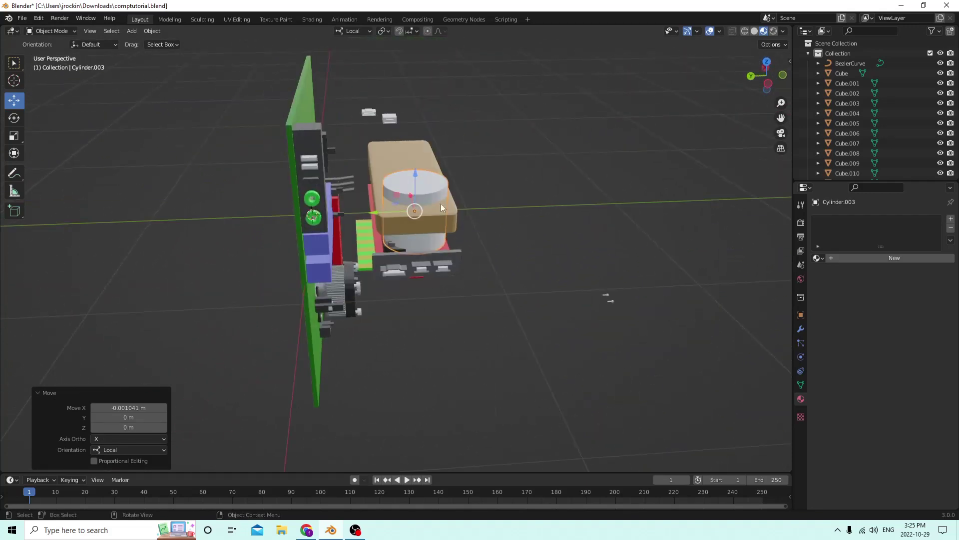
drag(373, 209, 371, 210)
middle_drag(371, 210, 356, 223)
drag(343, 230, 337, 226)
middle_drag(338, 226, 340, 199)
Resize the cylinder to 0.882 then 0.862, lifting it slightly into the cover
key(s)
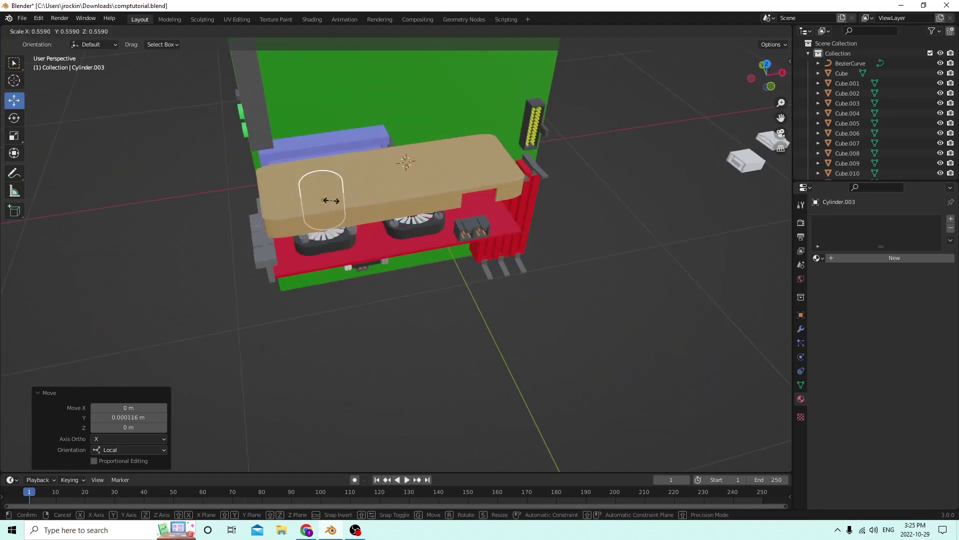
click(334, 200)
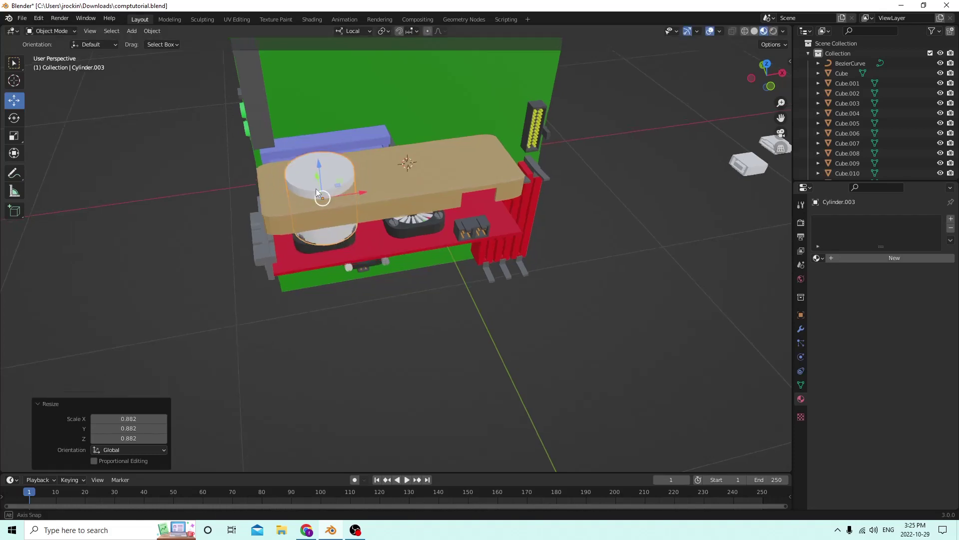
middle_drag(316, 188, 374, 175)
drag(365, 176, 365, 176)
middle_drag(365, 176, 331, 143)
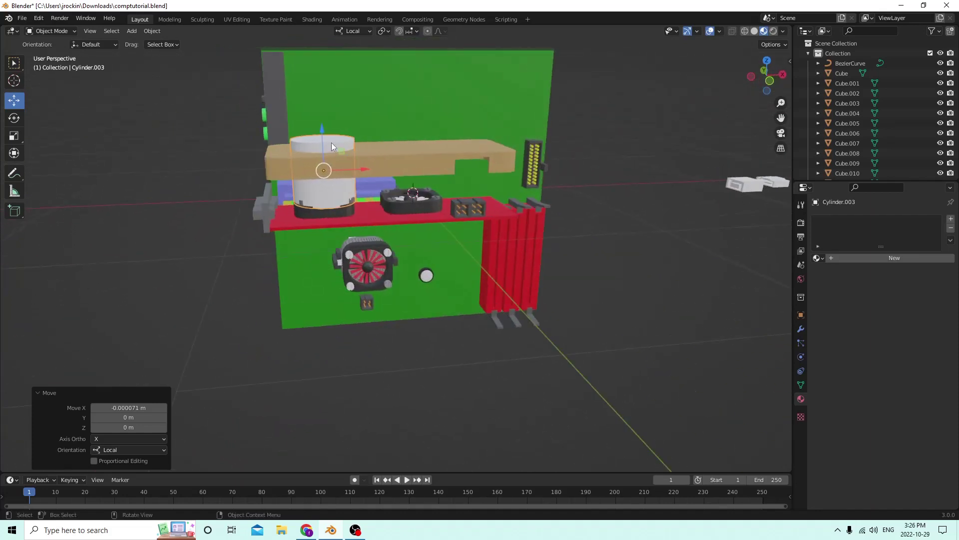
drag(316, 134, 317, 121)
middle_drag(317, 121, 350, 207)
key(s)
click(376, 182)
Duplicate the cylinder over the right fan, then select both cylinders and the tan cover
key(shift+d)
right_click(345, 186)
drag(358, 210, 446, 180)
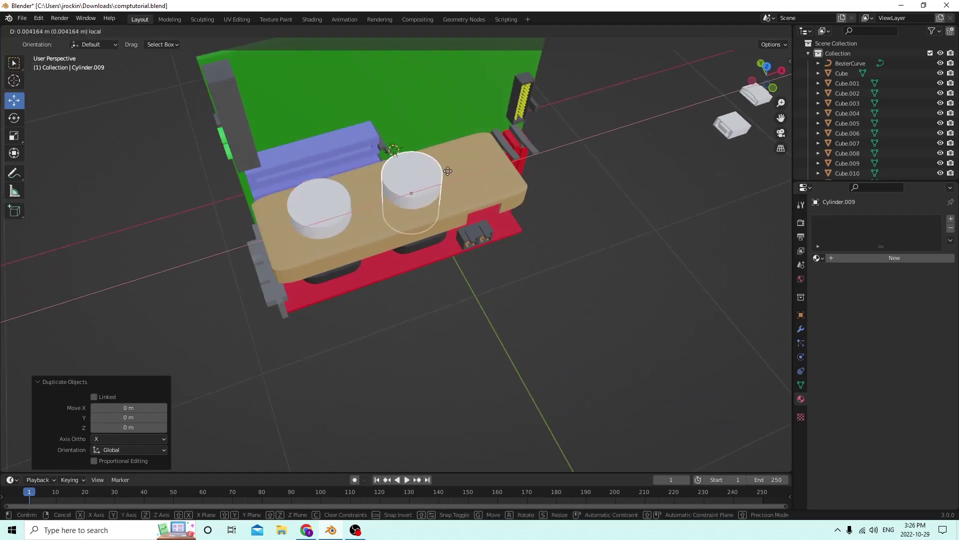
middle_drag(446, 180, 405, 110)
drag(406, 110, 411, 120)
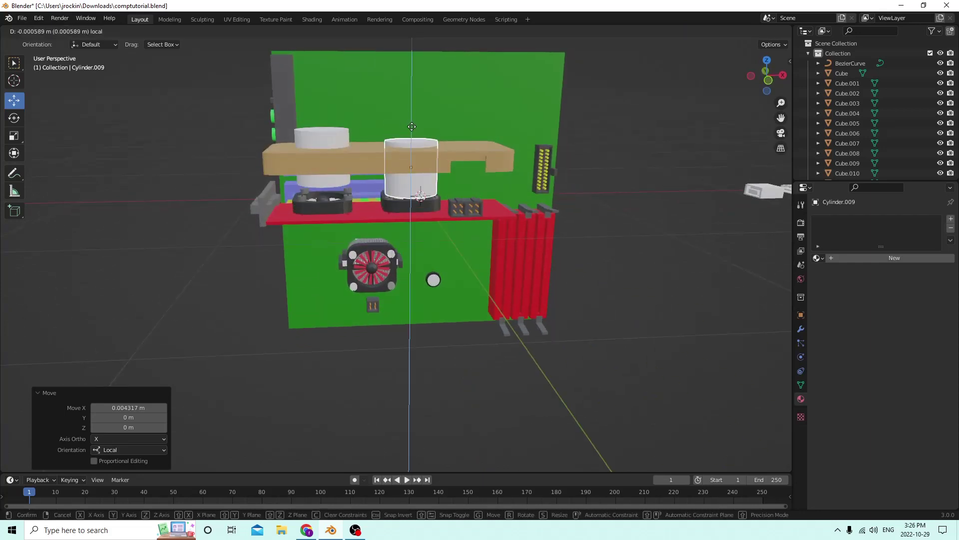
right_click(410, 129)
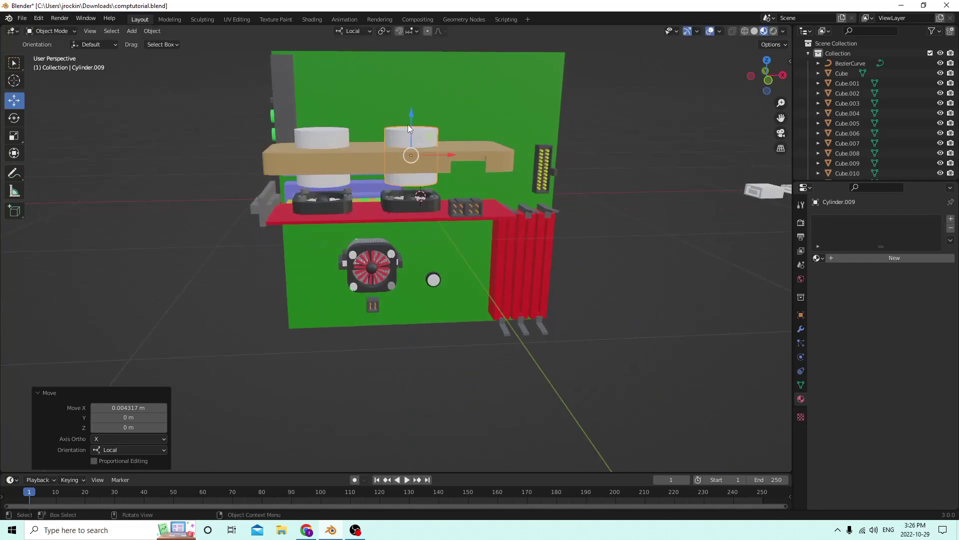
shift+click(312, 132)
middle_drag(329, 147, 349, 174)
shift+click(459, 171)
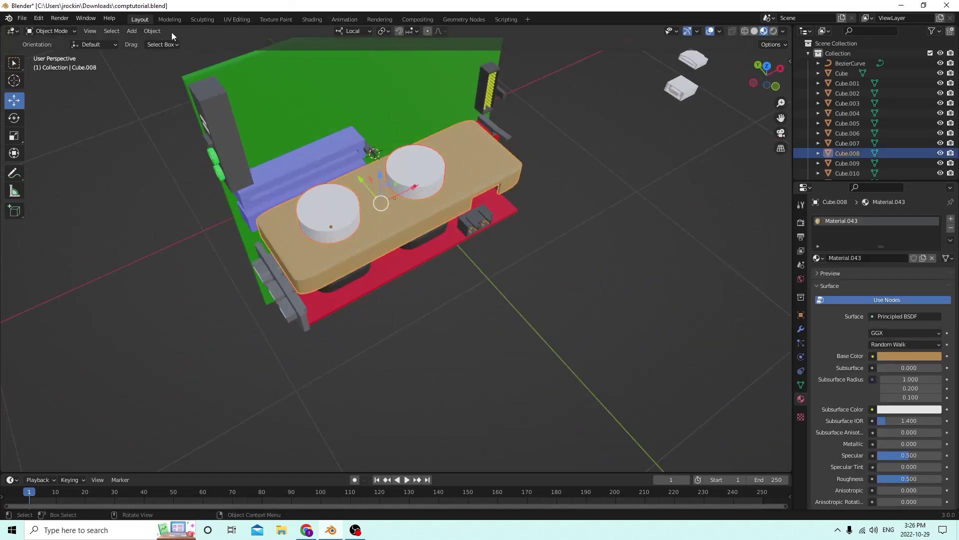
Cut both cylinders out of the cover as holes with Auto Boolean Difference
click(152, 31)
mouse_move(177, 363)
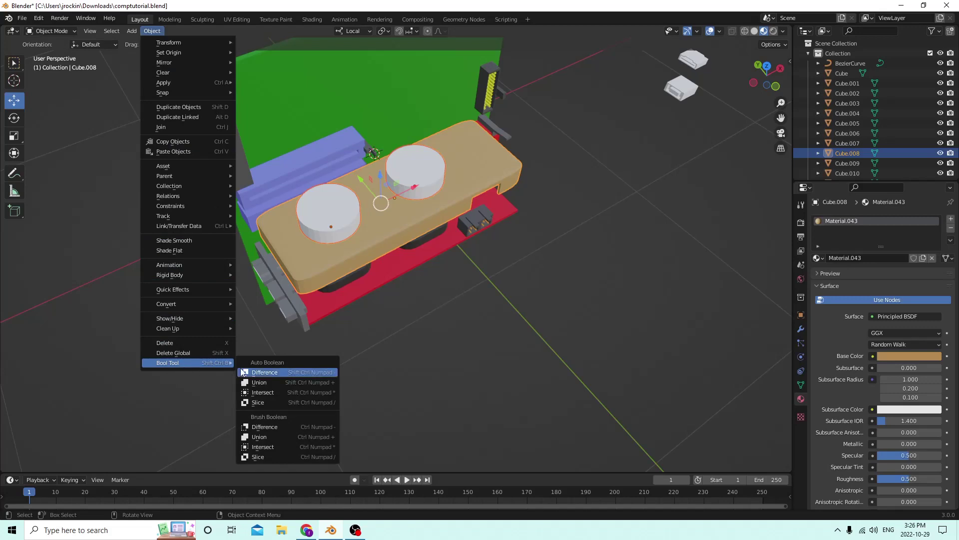
click(257, 372)
middle_drag(209, 246, 390, 126)
Lower the tan cover along its local Z onto the red fan board
click(435, 184)
click(389, 182)
drag(394, 127, 391, 170)
middle_drag(391, 169, 403, 146)
drag(397, 162, 397, 167)
middle_drag(397, 167, 496, 271)
scroll(340, 220, up, 2)
Move the small screw piece back and forth along its local Z
click(597, 366)
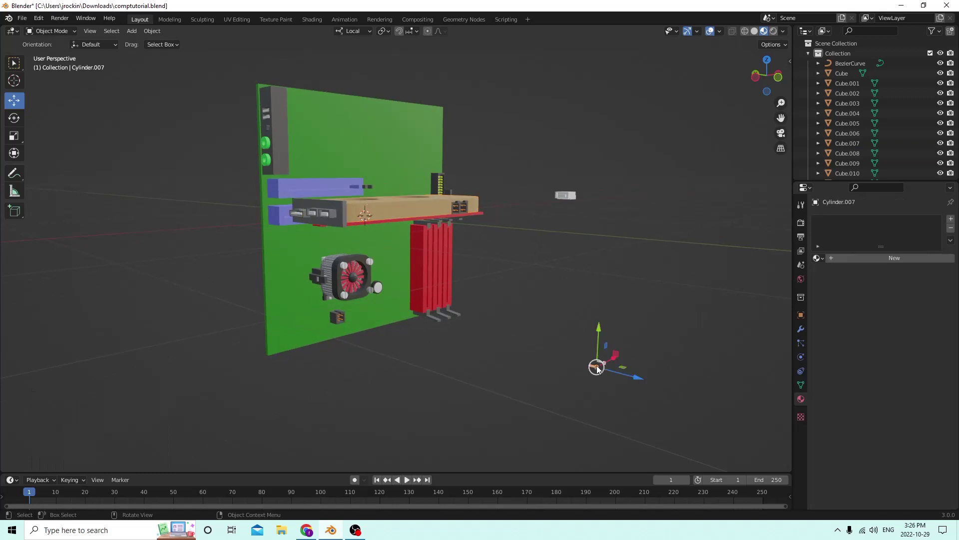
middle_drag(603, 365, 687, 334)
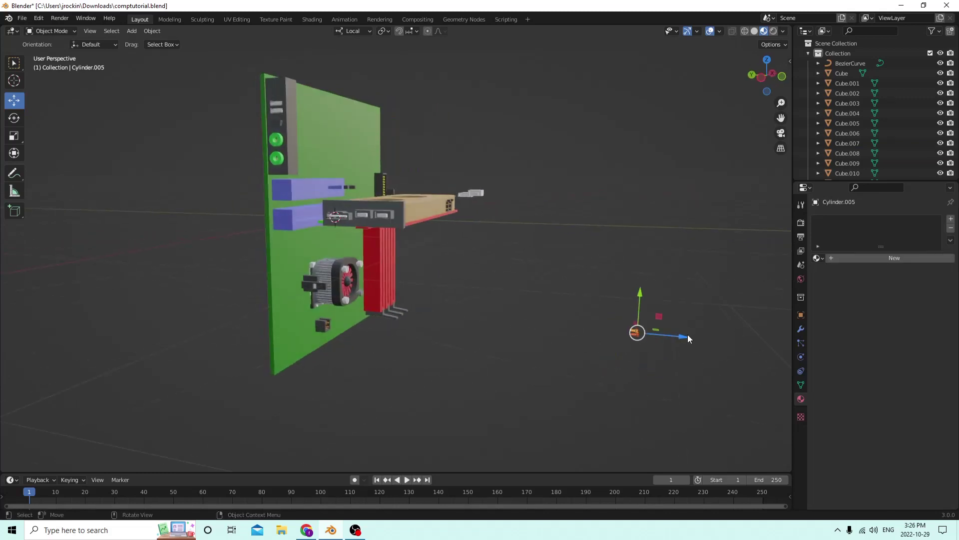
drag(686, 336, 487, 310)
middle_drag(459, 296, 488, 299)
drag(487, 299, 673, 264)
middle_drag(673, 264, 664, 332)
Move the other screw piece toward the card and display its Object Properties transform values
click(665, 326)
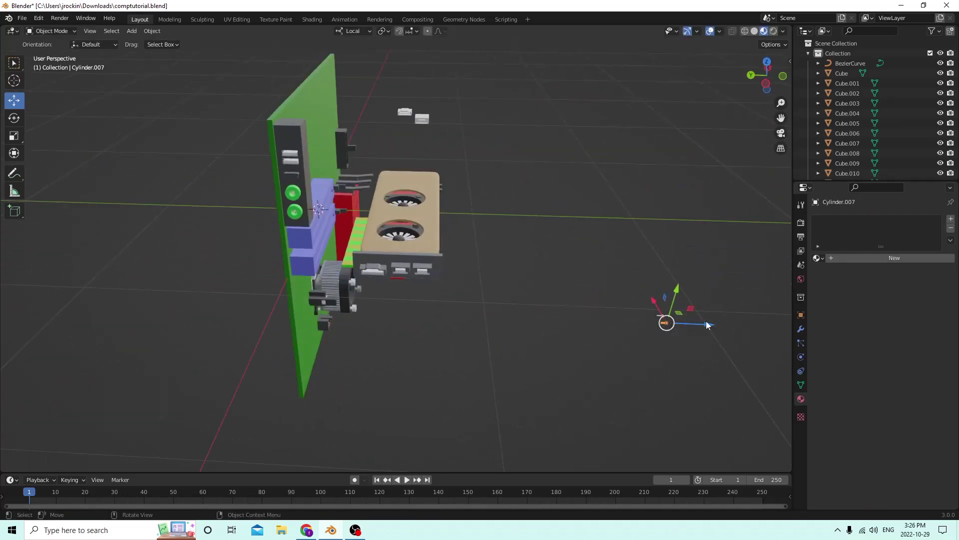
drag(708, 323, 557, 308)
drag(456, 301, 455, 300)
middle_drag(455, 299, 696, 303)
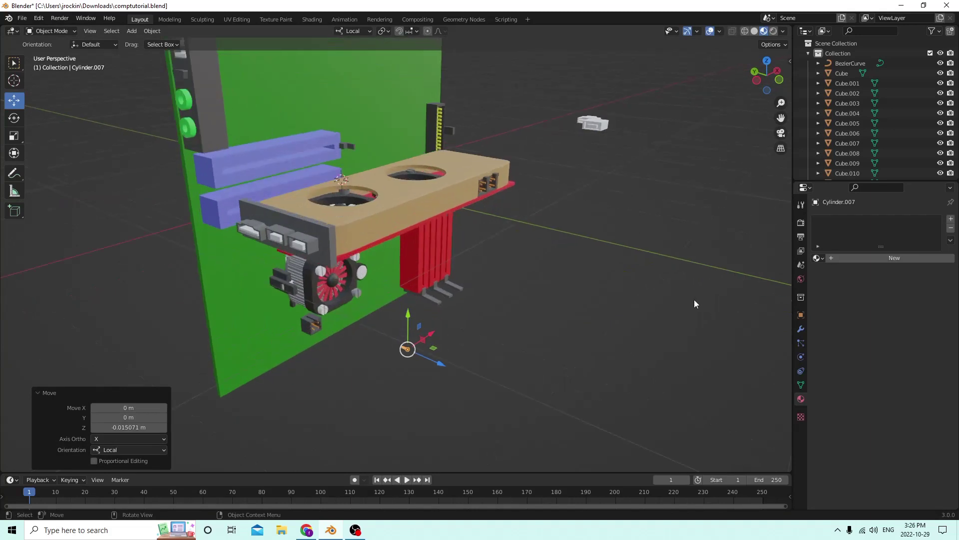
click(801, 314)
middle_drag(588, 255, 693, 247)
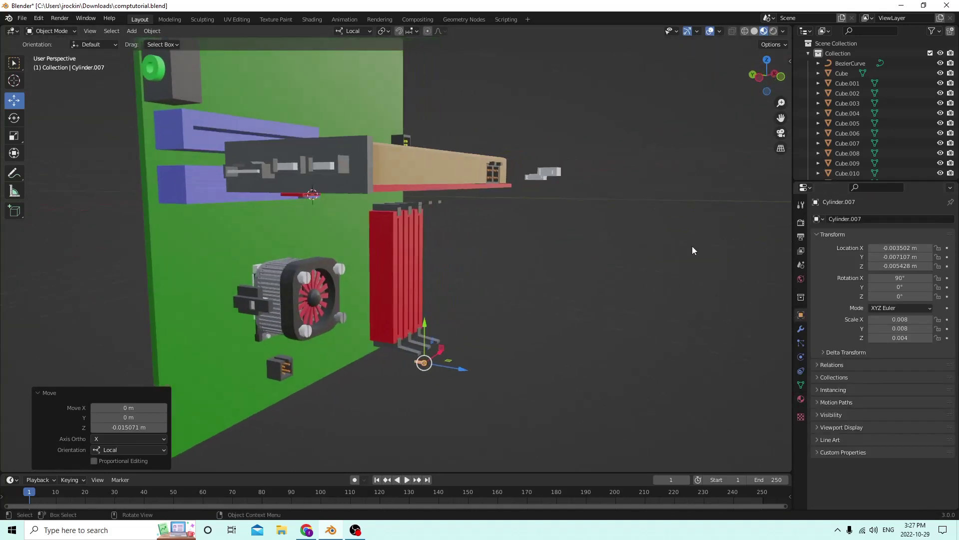
Set the screw cylinder's X rotation to 0° and raise it along Z onto the tan cover
click(900, 278)
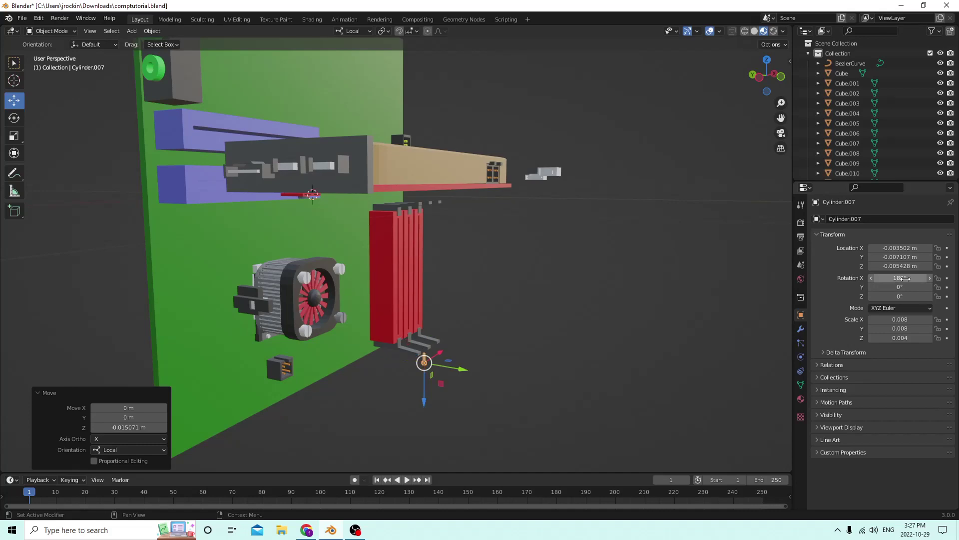
middle_drag(682, 76, 423, 424)
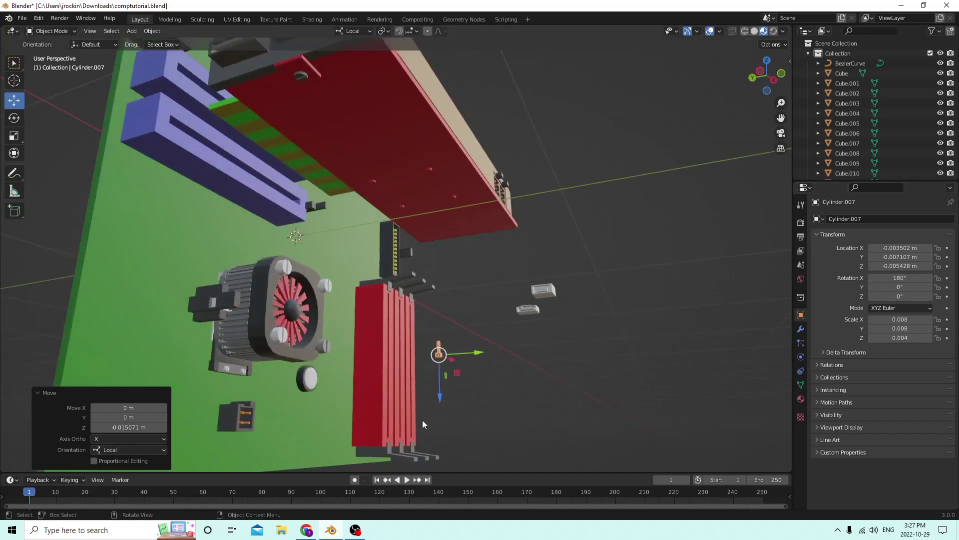
drag(440, 402, 432, 258)
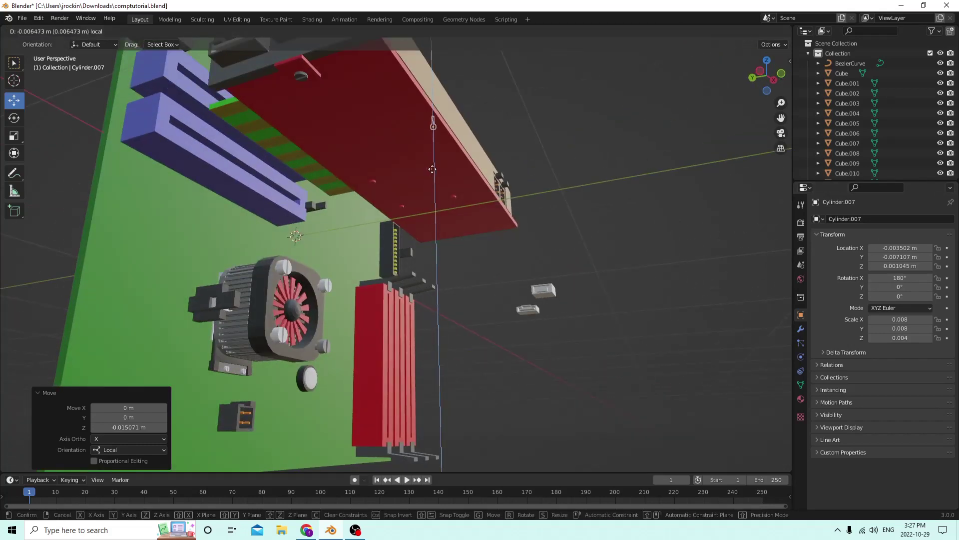
drag(432, 169, 433, 169)
middle_drag(432, 169, 439, 191)
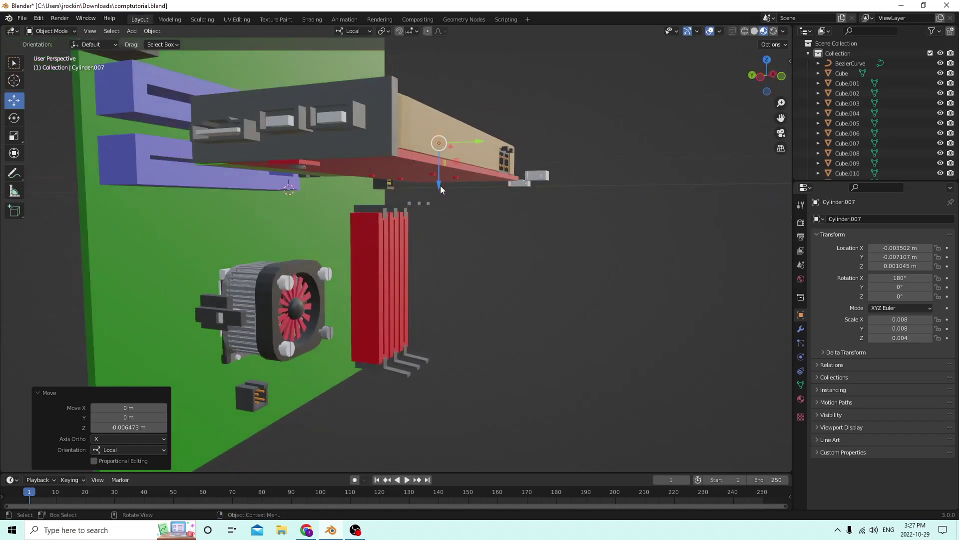
drag(439, 185, 437, 214)
Shift the screw along Y and readjust its height along Z
middle_drag(437, 214, 468, 229)
drag(494, 181, 497, 180)
middle_drag(497, 180, 469, 218)
drag(438, 276, 438, 220)
middle_drag(438, 220, 500, 263)
Slide the screw along Y between the fans to Y −0.004613 m, Z 0.001835 m
drag(518, 257, 451, 242)
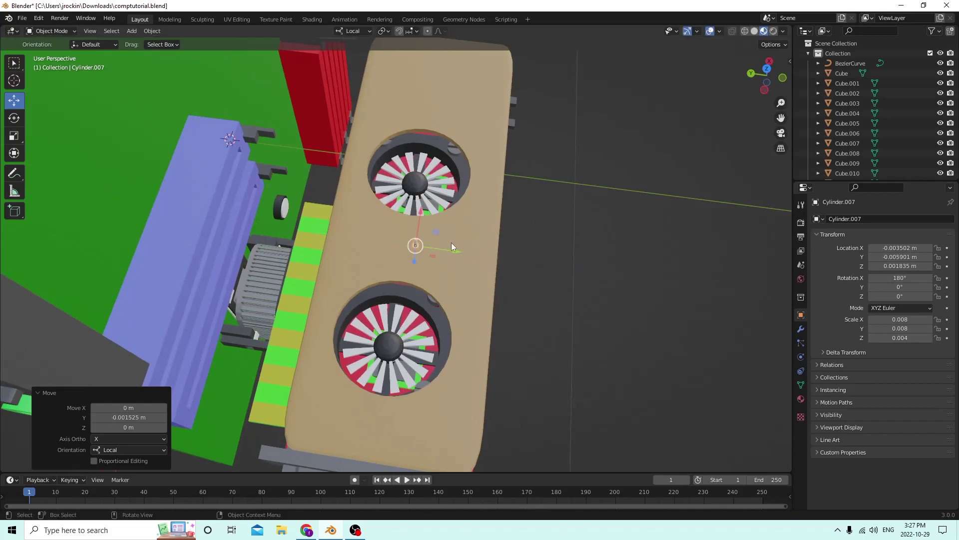
middle_drag(451, 242, 443, 151)
drag(442, 149, 390, 137)
middle_drag(390, 138, 299, 163)
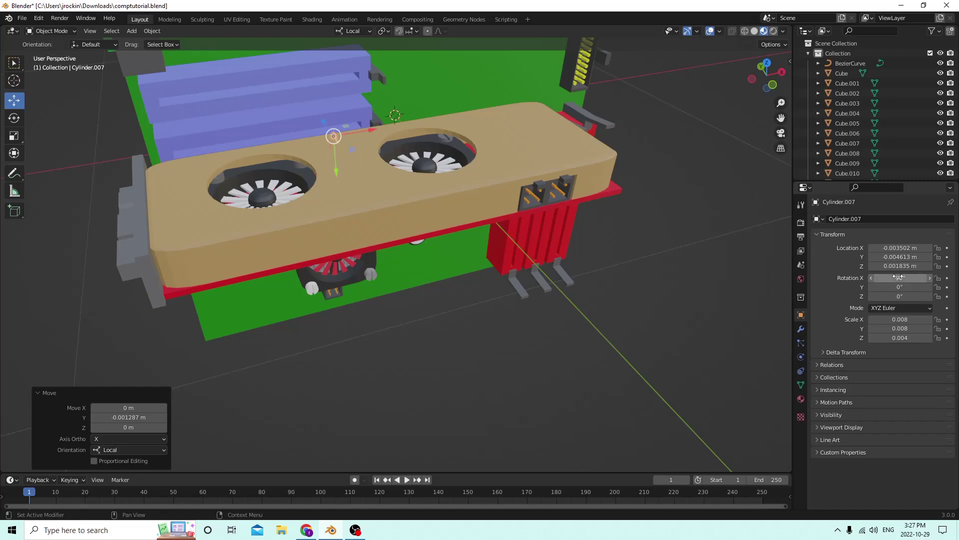
middle_drag(679, 257, 600, 211)
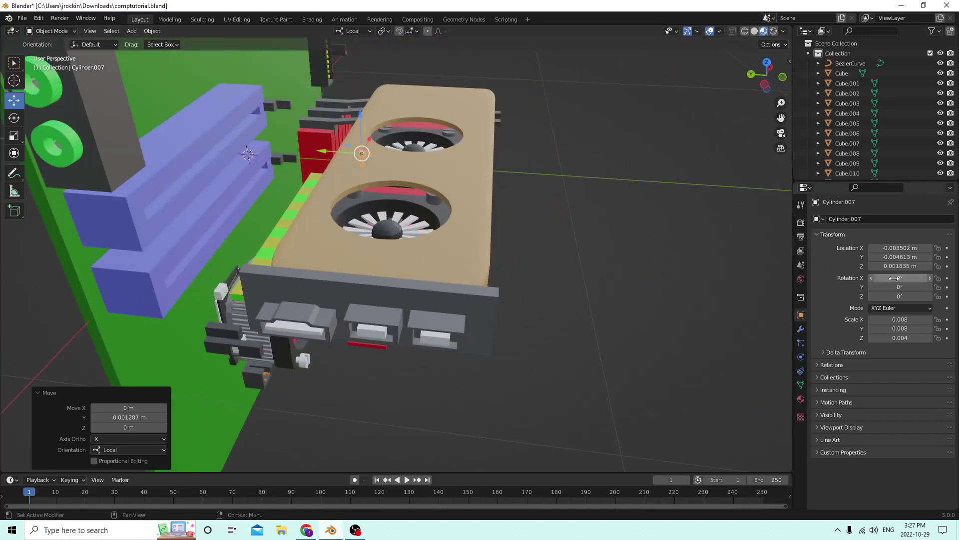
middle_drag(753, 236, 403, 63)
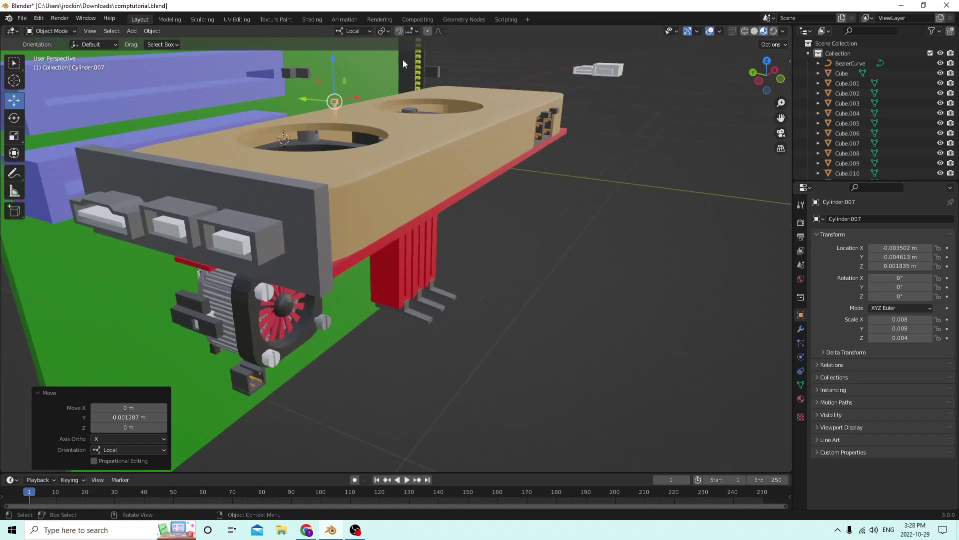
Lower the pin slightly on Z and scale it up uniformly
drag(336, 58, 331, 70)
middle_drag(332, 70, 106, 67)
middle_drag(88, 136, 362, 147)
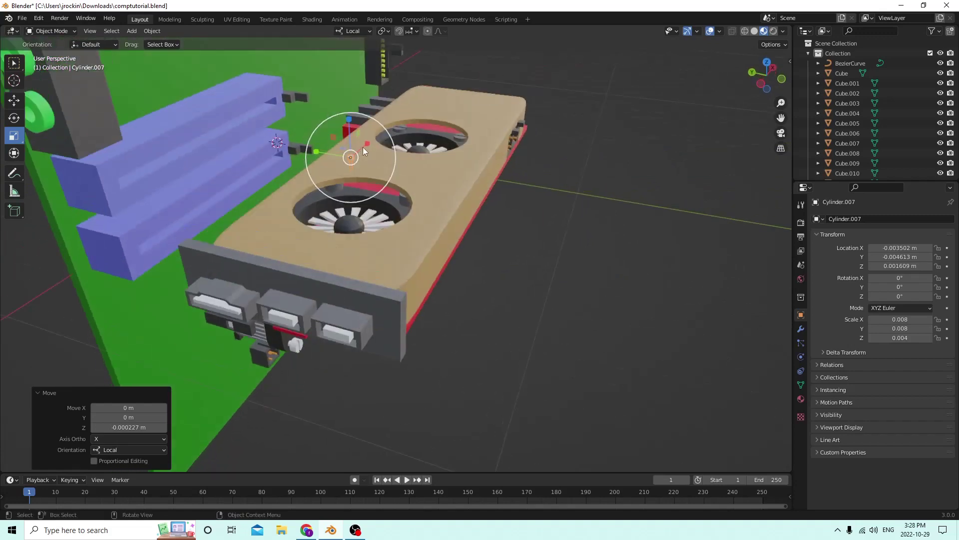
key(s)
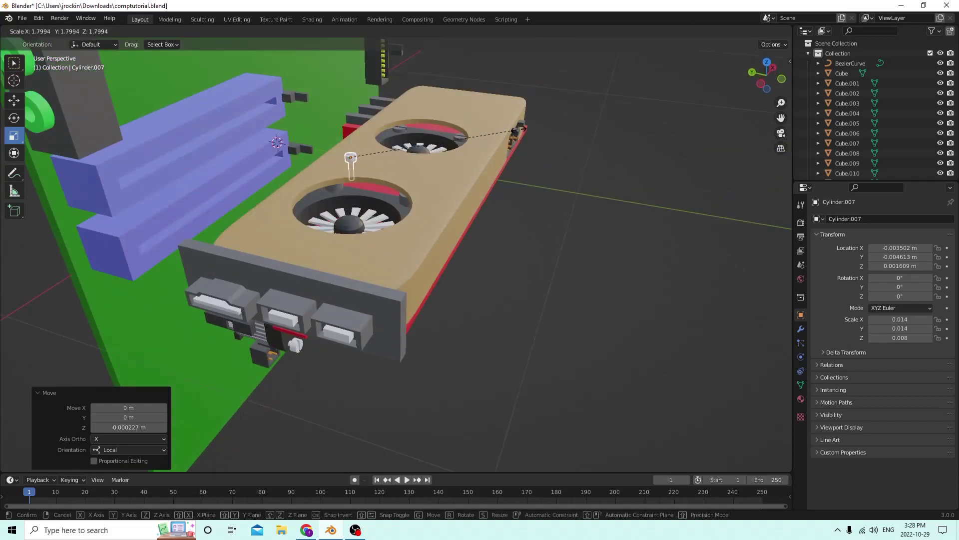
click(520, 128)
Stretch the pin taller along Z, cancelling one extra height change
middle_drag(501, 115, 427, 90)
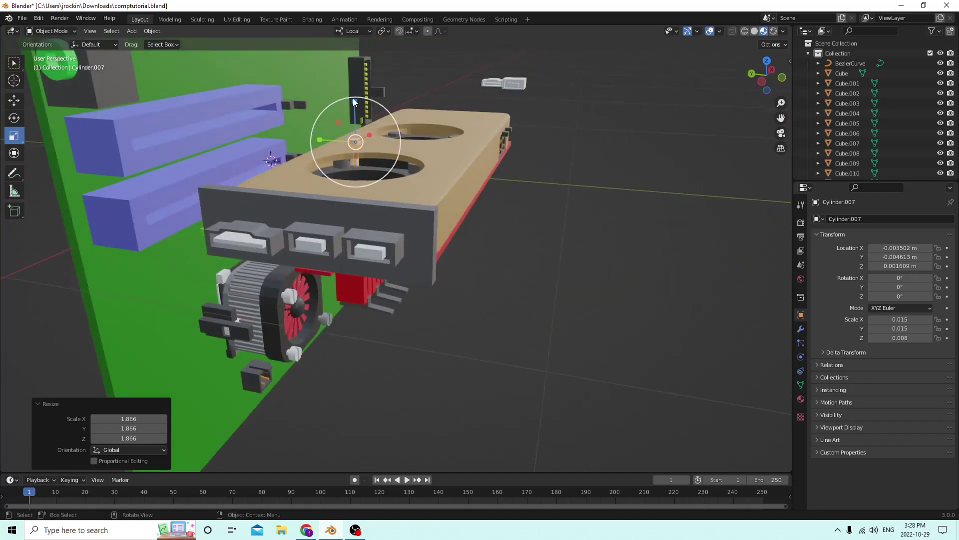
drag(353, 99, 352, 83)
middle_drag(352, 82, 401, 67)
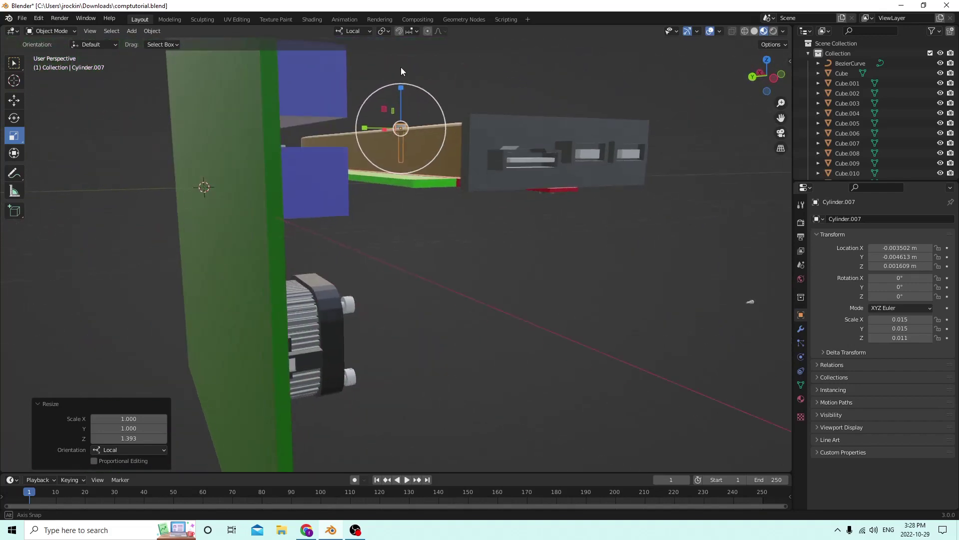
drag(401, 89, 402, 82)
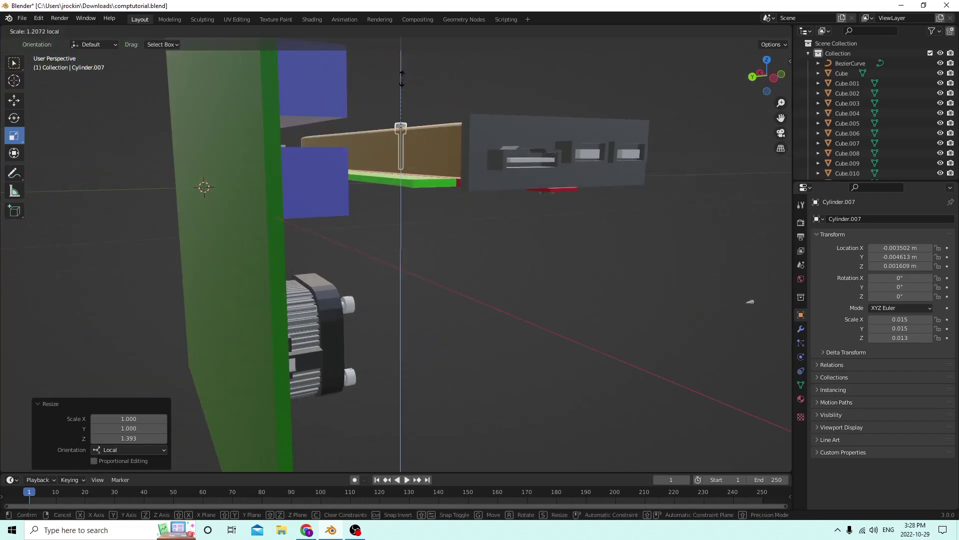
right_click(399, 82)
Enlarge the pin uniformly by about 1.34, to scale 0.020/0.020/0.015
middle_drag(398, 84, 424, 172)
key(s)
click(503, 94)
scroll(444, 127, up, 5)
Duplicate the pin and slide the copy along Y to sit beside the first
key(shift+d)
right_click(366, 128)
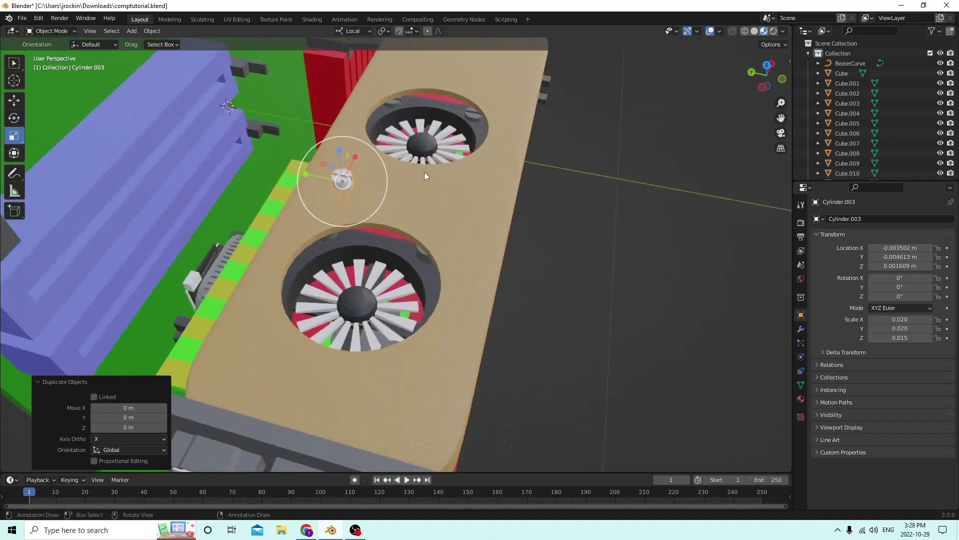
key(g)
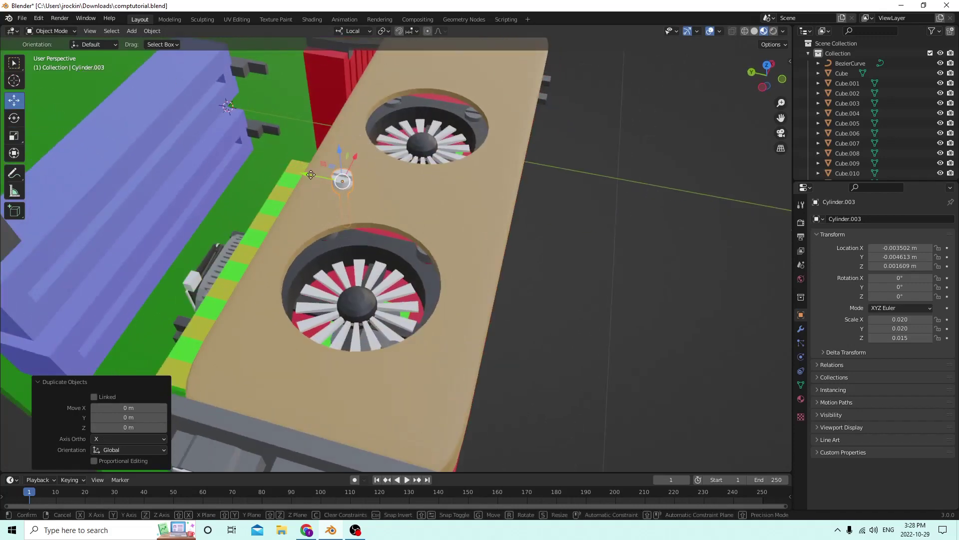
key(y)
click(398, 189)
middle_drag(398, 189, 317, 171)
Select both pins and duplicate them in place
shift+click(314, 130)
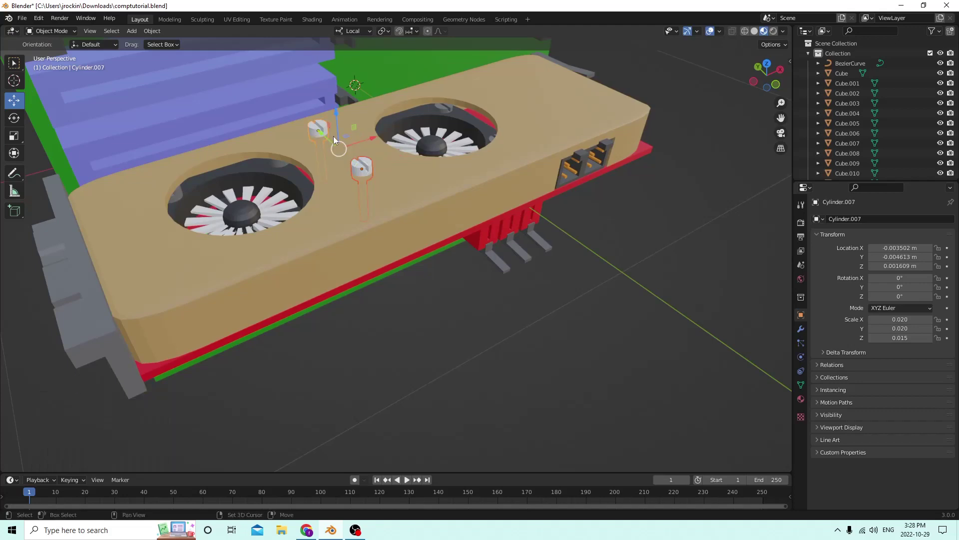
key(shift+d)
right_click(408, 93)
middle_drag(389, 72, 397, 156)
Select the two pin copies and nudge them slightly downward
click(392, 161)
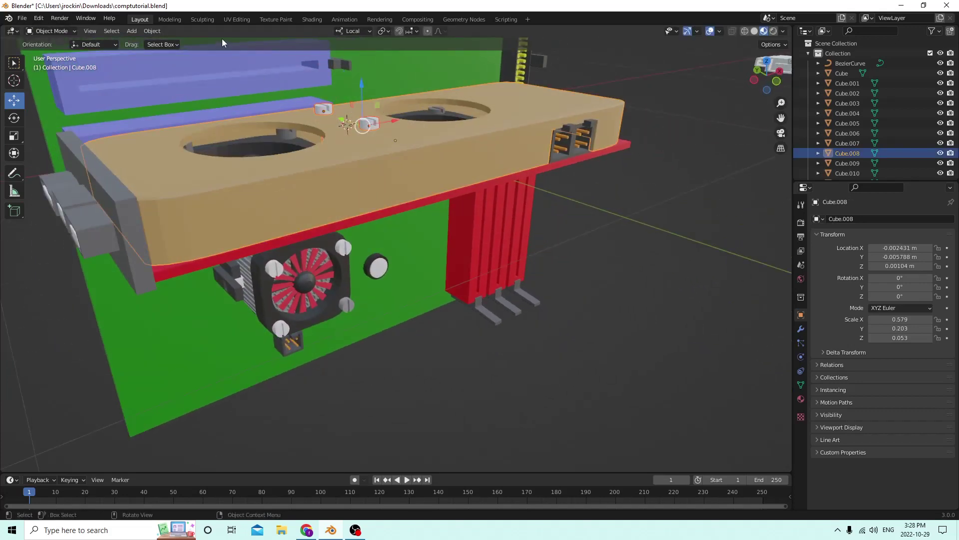
middle_drag(205, 43, 229, 44)
click(363, 127)
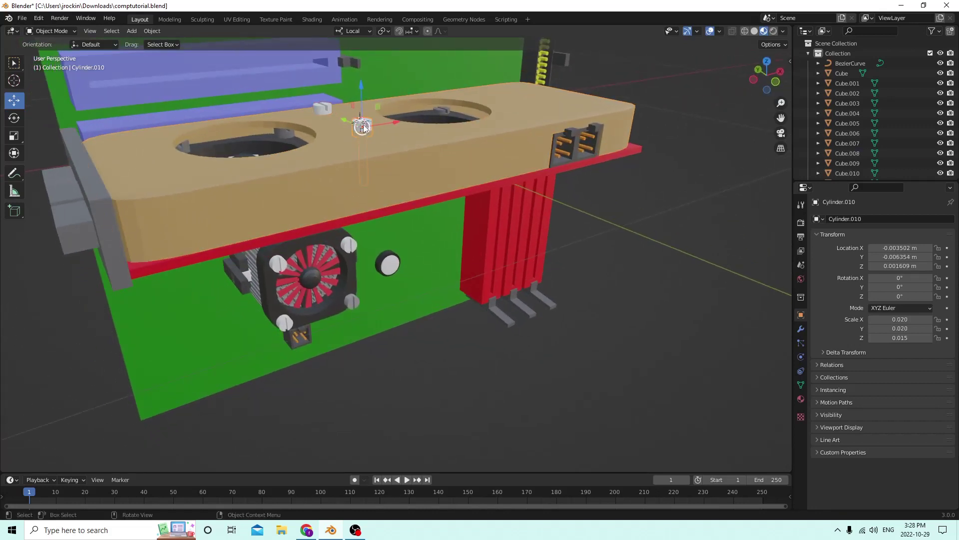
shift+click(326, 103)
drag(339, 77, 339, 79)
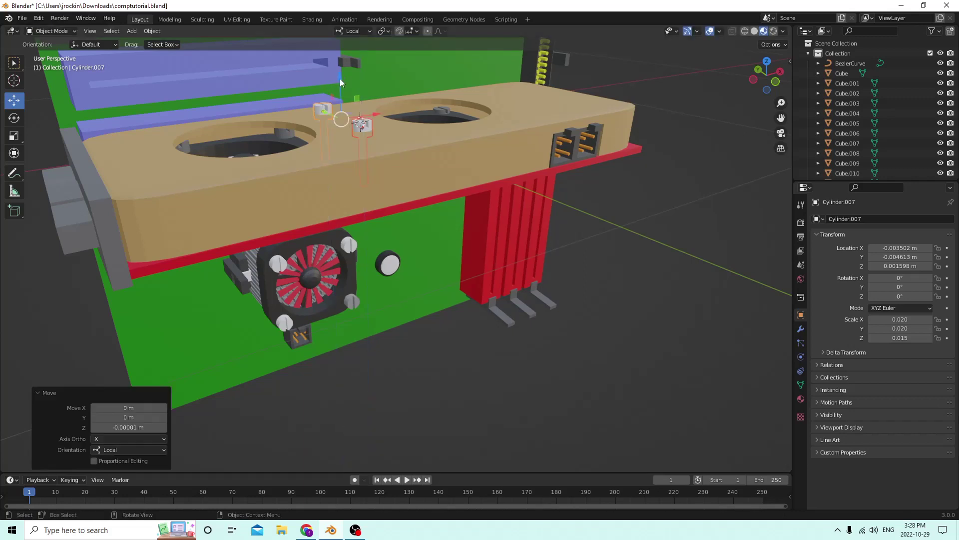
Subtract the pin copies from the tan shroud with Bool Tool Auto Boolean Difference
shift+click(347, 156)
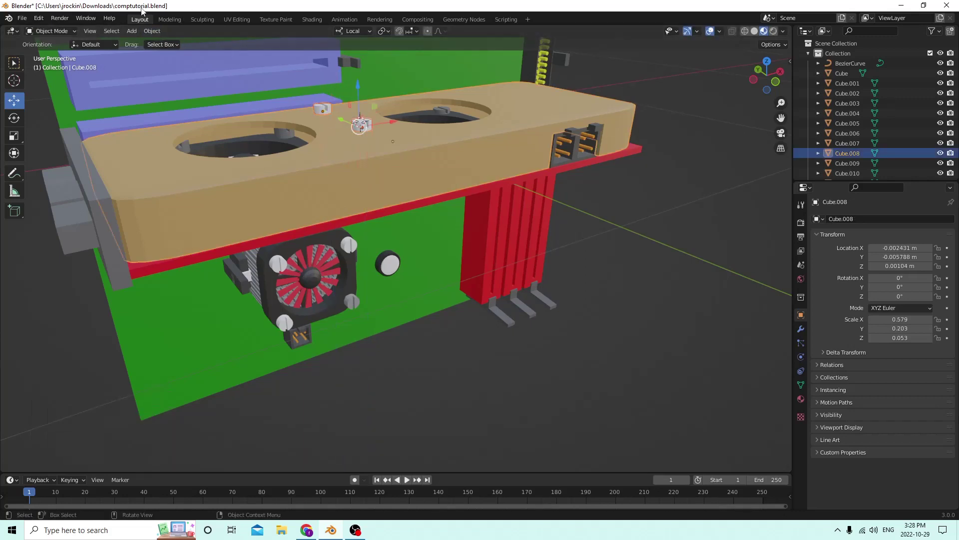
click(152, 31)
click(152, 31)
mouse_move(179, 364)
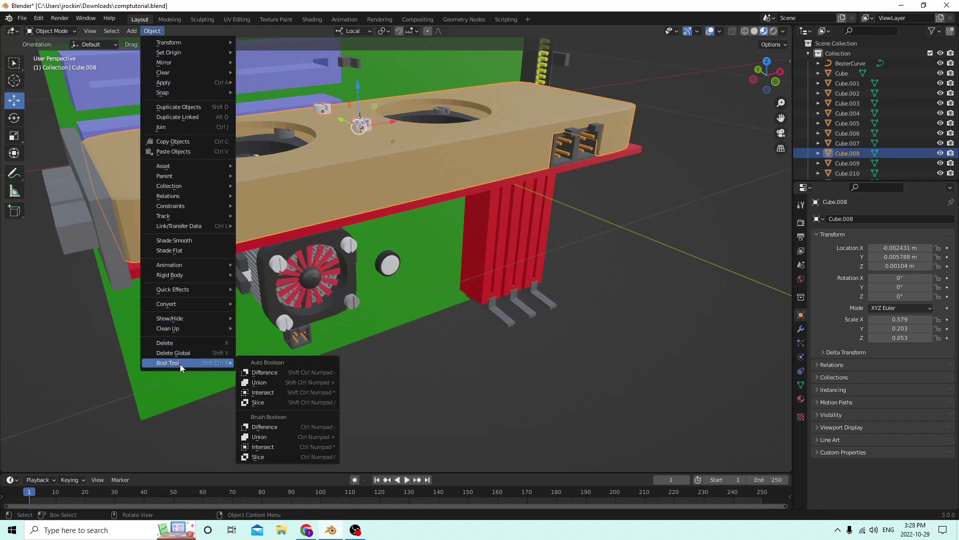
click(264, 372)
Inspect the cut shroud and select the two remaining pins
middle_drag(308, 292, 271, 99)
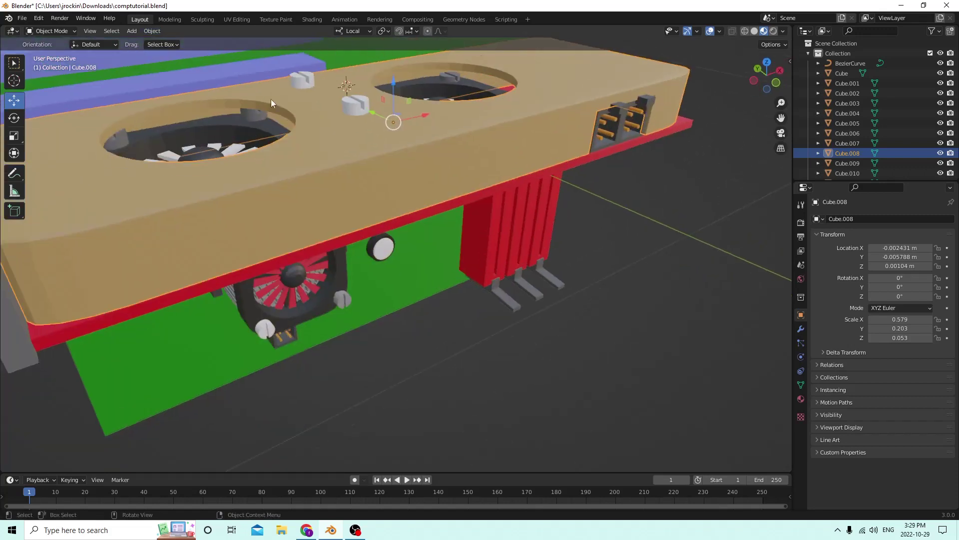
click(305, 82)
shift+click(349, 103)
Raise both remaining pins upward along Z
middle_drag(358, 106, 341, 64)
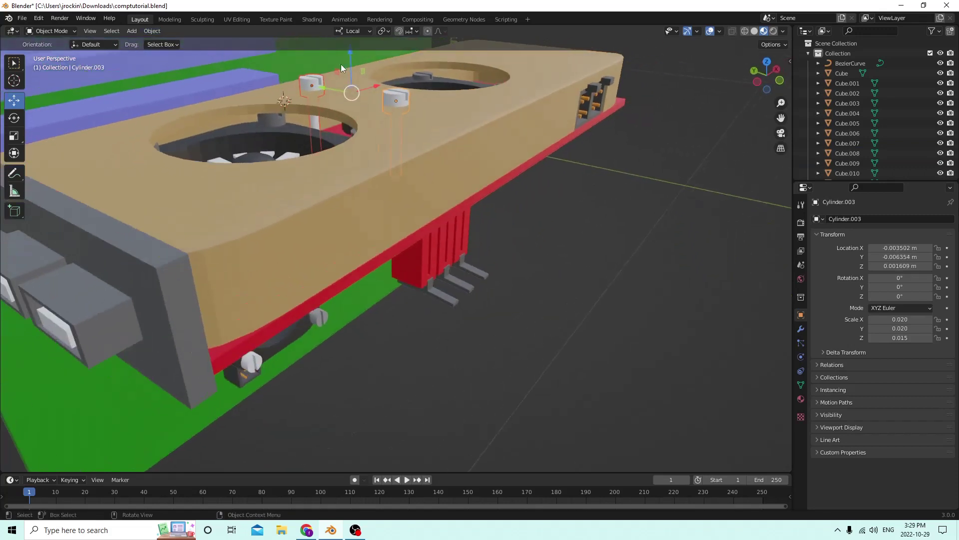
drag(349, 67, 348, 56)
middle_drag(348, 55, 330, 115)
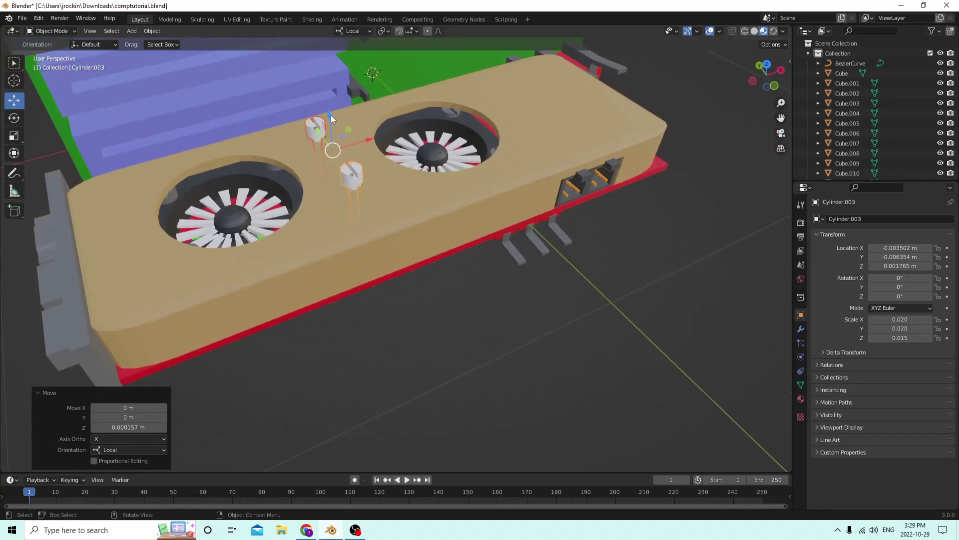
drag(330, 115, 325, 78)
middle_drag(329, 82, 390, 71)
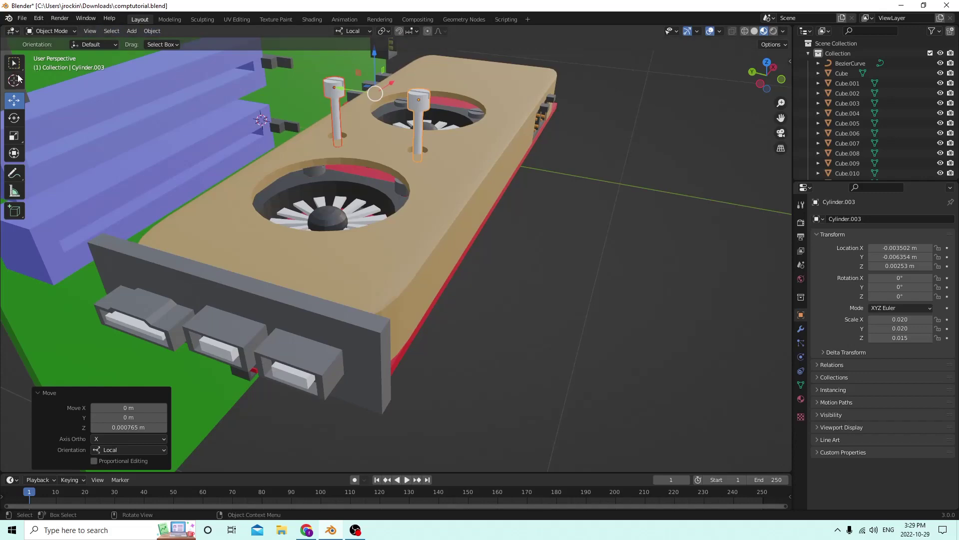
middle_drag(19, 78, 190, 468)
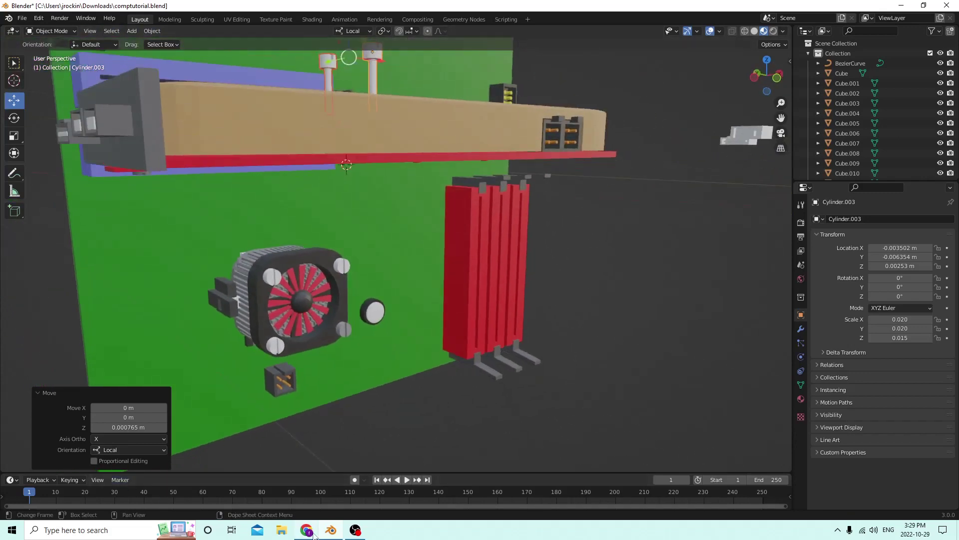
middle_drag(385, 343, 347, 241)
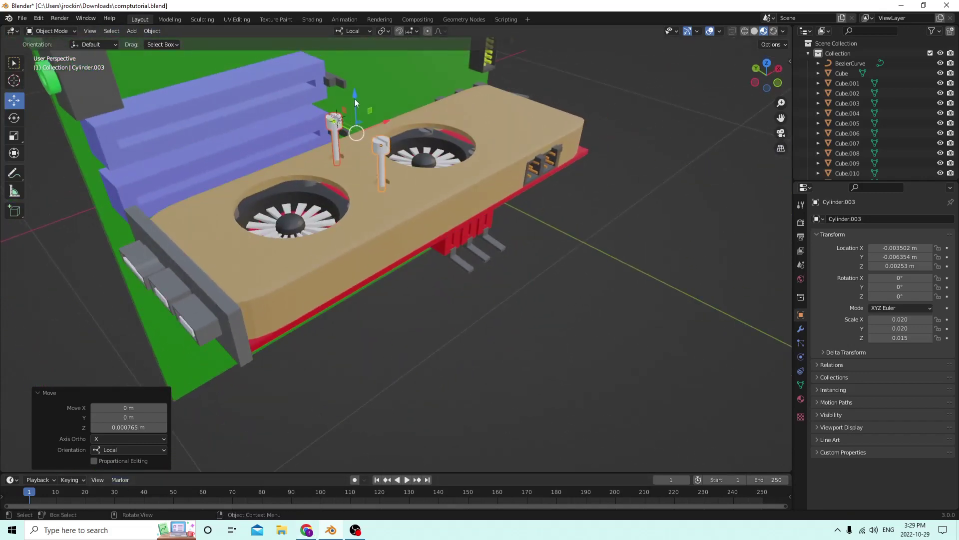
Shorten both pins to about 0.888 on Z and lower them into the holes at Z 0.001461 m
drag(355, 98, 356, 127)
middle_drag(356, 127, 394, 124)
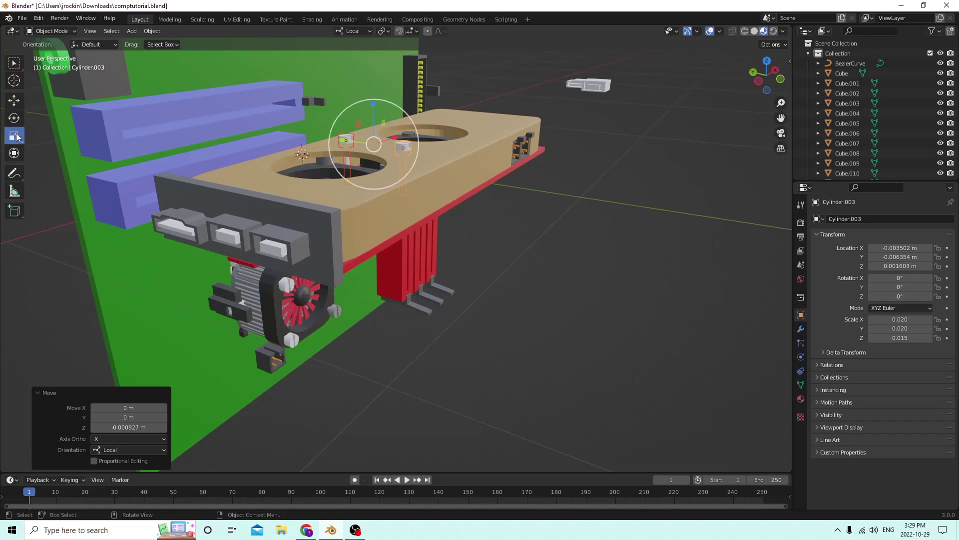
middle_drag(210, 130, 246, 110)
drag(365, 87, 365, 100)
middle_drag(364, 100, 191, 88)
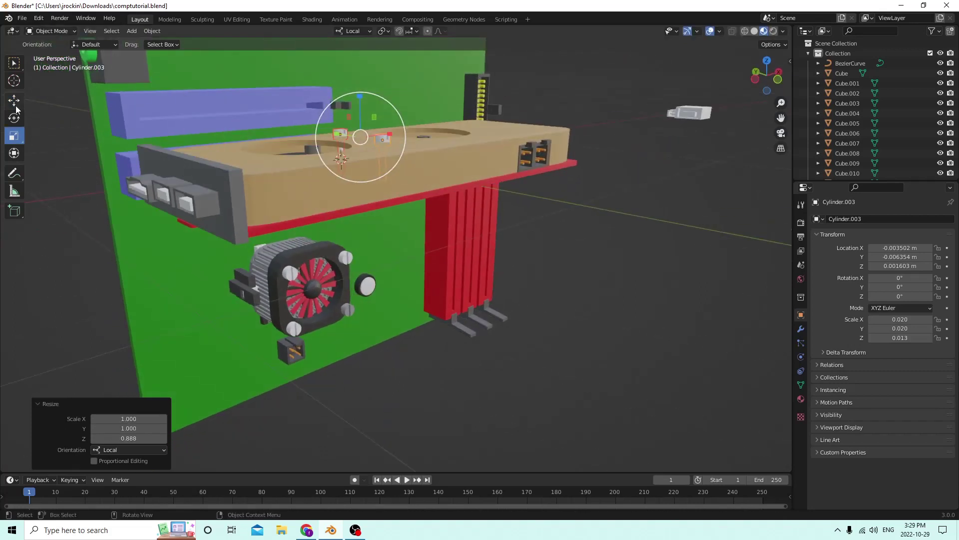
drag(358, 97, 358, 105)
middle_drag(357, 105, 322, 139)
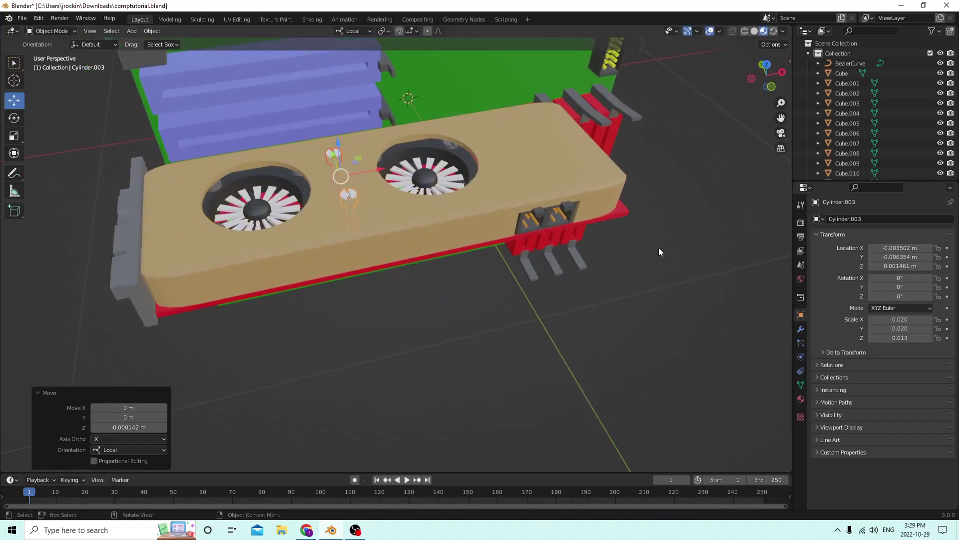
middle_drag(698, 220, 371, 172)
Join the tan shroud and red board into one object with Ctrl+J
click(371, 207)
click(382, 178)
shift+click(373, 177)
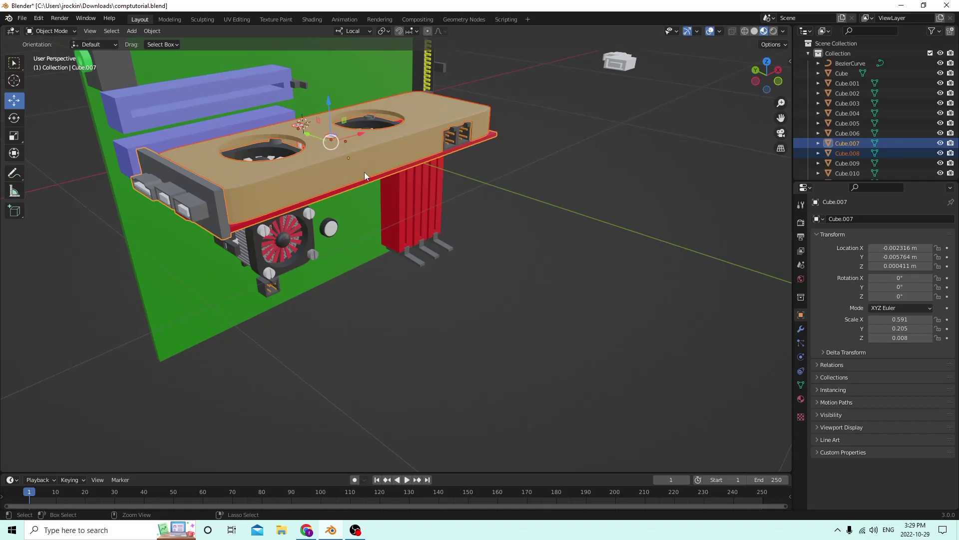
key(ctrl+j)
Nudge the joined graphics card sideways along Y
middle_drag(365, 172, 258, 212)
drag(315, 196, 258, 193)
mouse_move(258, 193)
middle_down()
mouse_move(274, 163)
mouse_move(256, 197)
middle_up()
drag(259, 198, 255, 195)
middle_drag(255, 195, 244, 173)
Duplicate the graphics card and stack the copy just above the original
key(shift+d)
right_click(263, 186)
drag(292, 145, 294, 113)
middle_drag(294, 113, 314, 103)
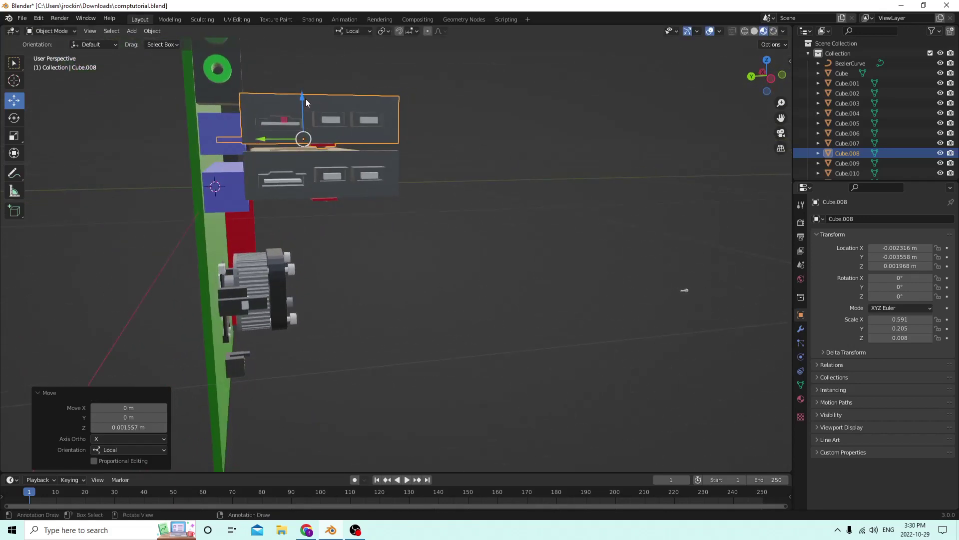
drag(302, 97, 302, 100)
middle_drag(302, 100, 426, 218)
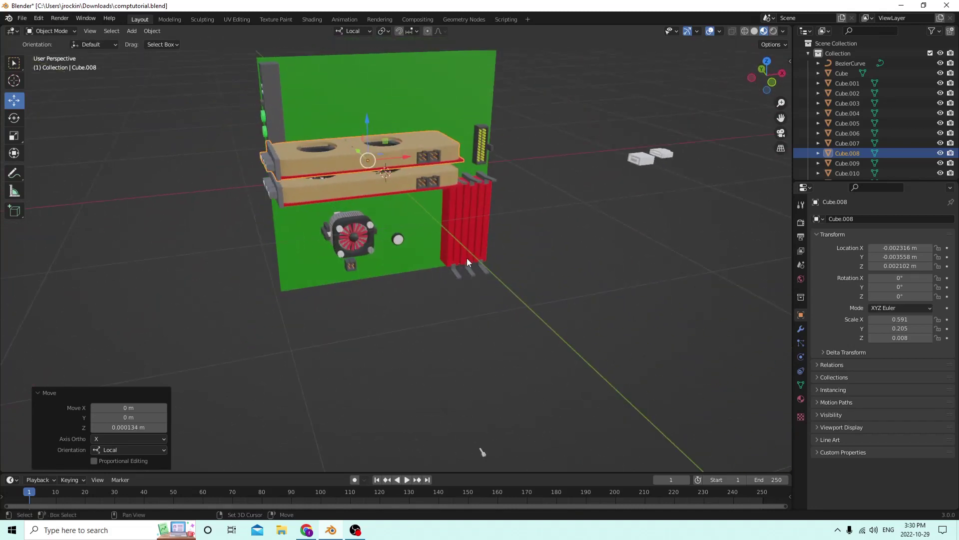
Add a new cube to the scene
key(shift+a)
mouse_move(466, 258)
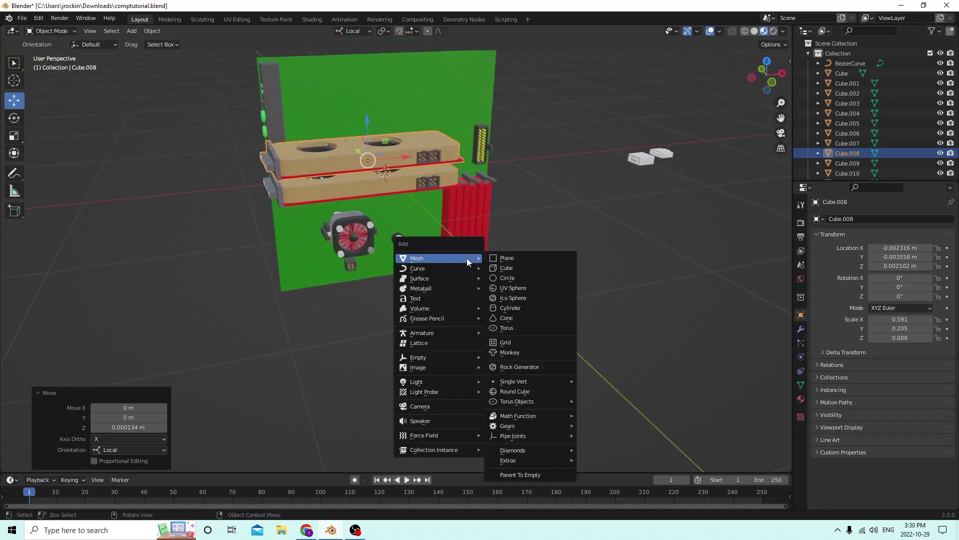
click(505, 268)
middle_drag(492, 265, 337, 222)
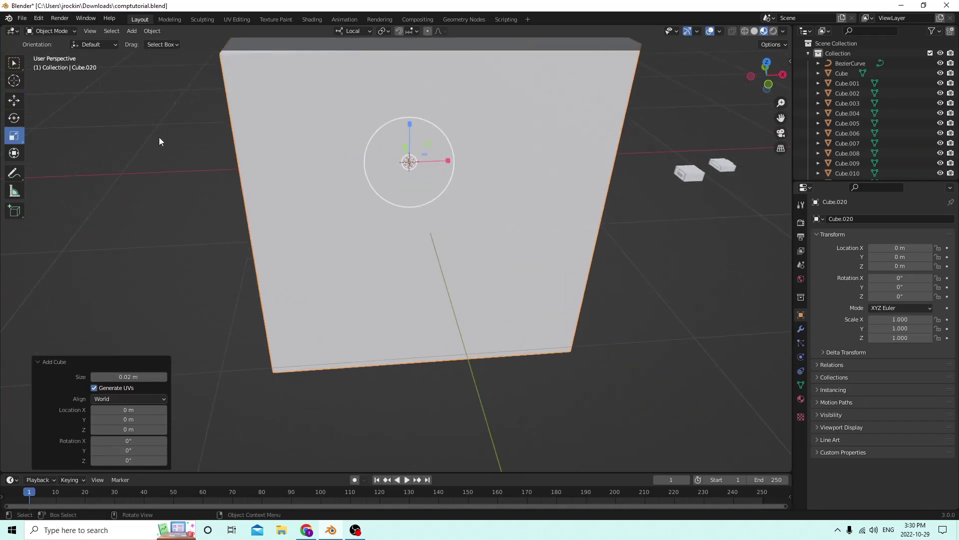
middle_drag(158, 137, 426, 118)
Flatten the white cube into a thin stick, scaling its width to 0.3 and thinner
drag(338, 143, 341, 170)
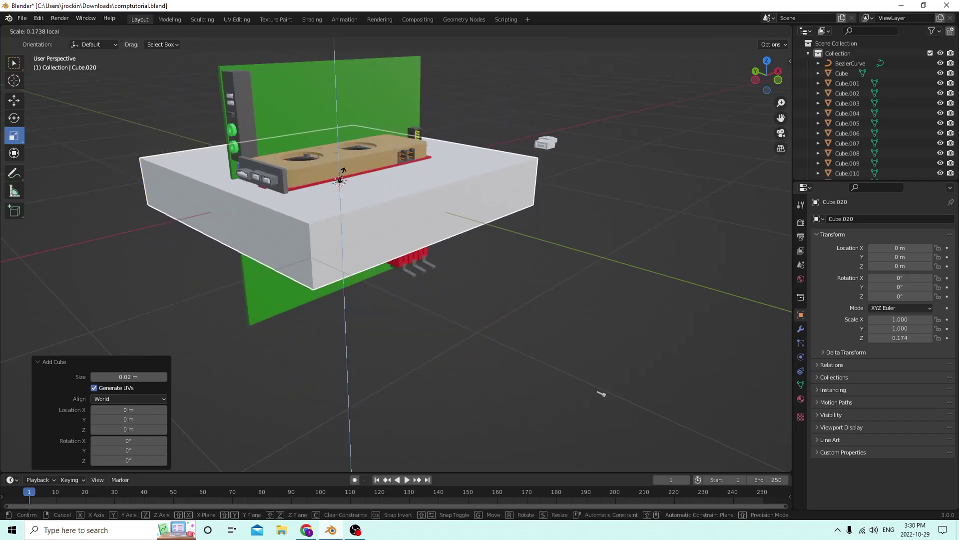
right_click(341, 170)
middle_drag(319, 160, 279, 133)
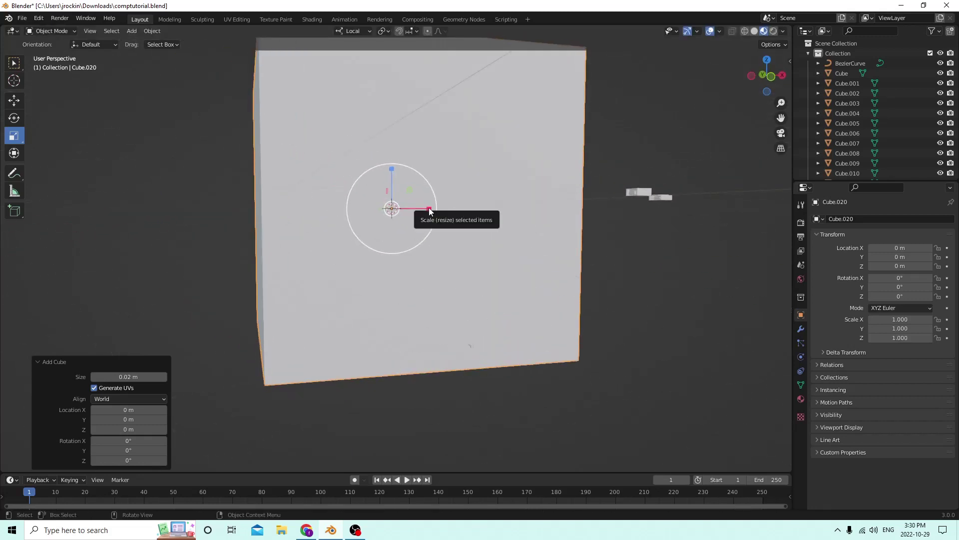
drag(429, 212, 401, 208)
text(s)
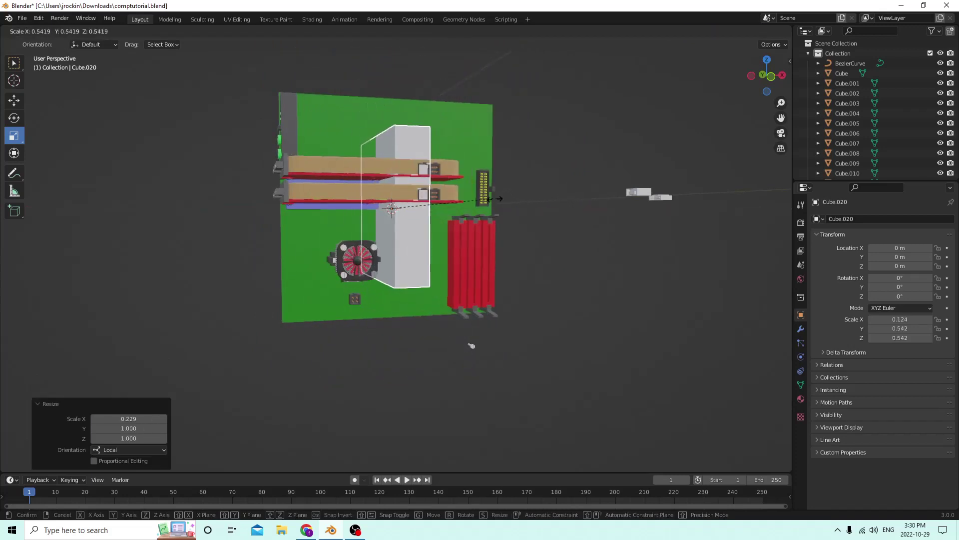
text(.3)
key(Return)
middle_drag(447, 202, 453, 224)
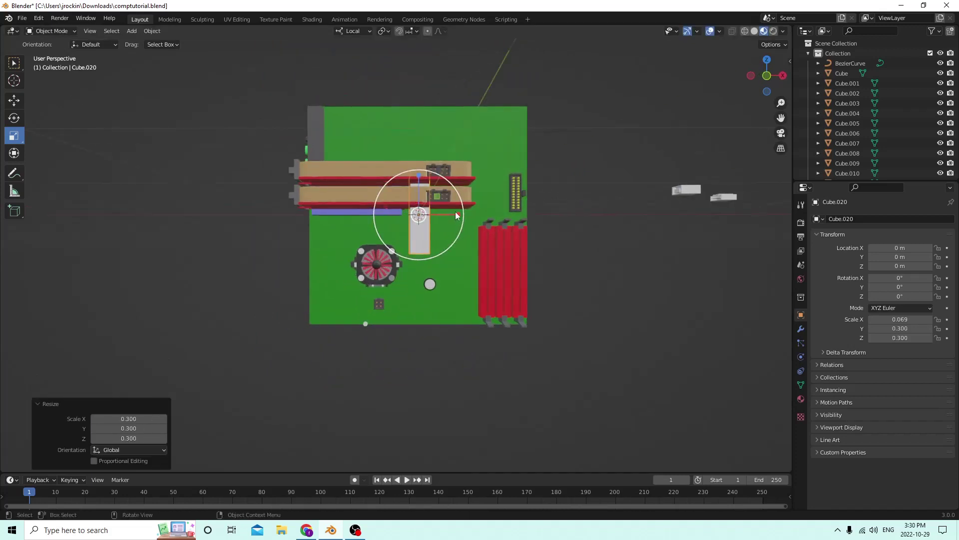
drag(455, 214, 435, 212)
middle_drag(434, 211, 579, 239)
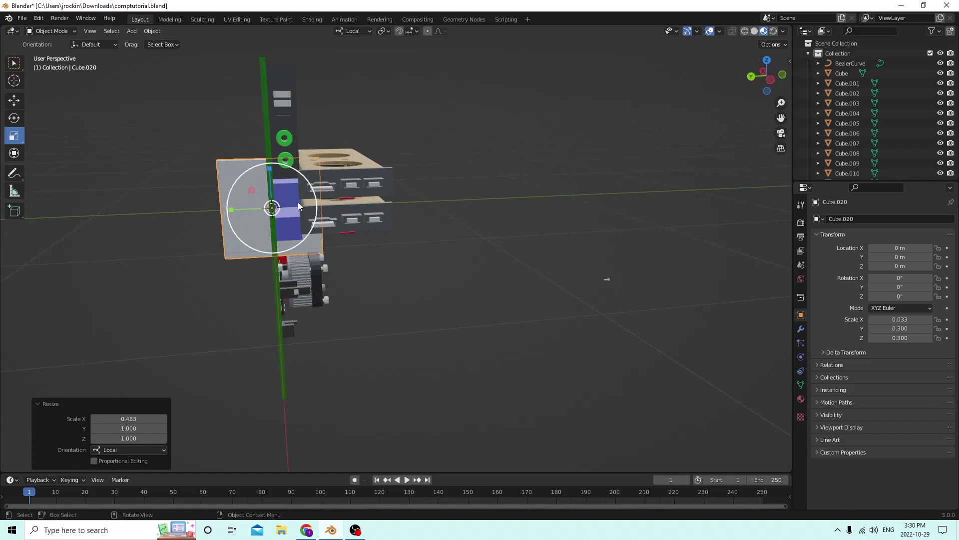
drag(232, 208, 248, 205)
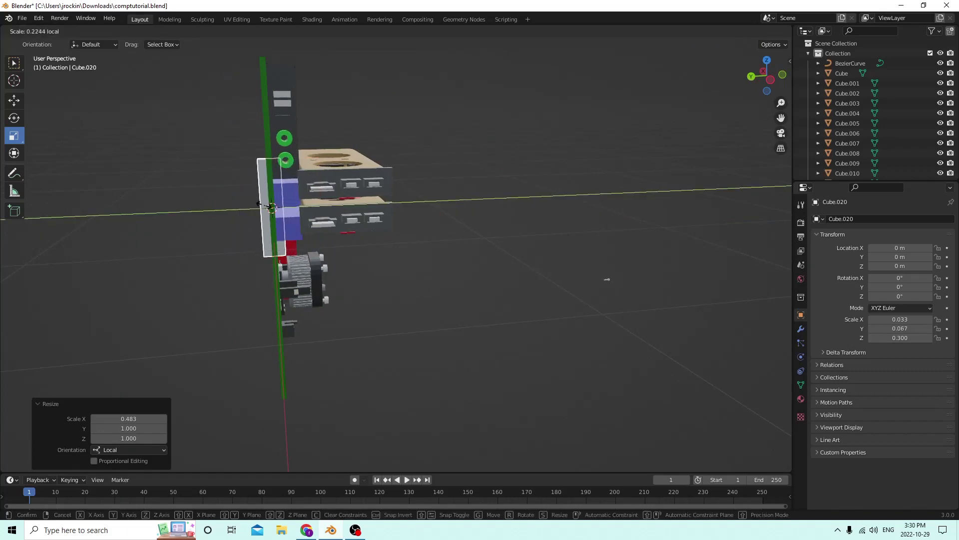
click(267, 208)
Nudge the stick along Y, lower it on Z and slide it along X toward the slots
middle_drag(268, 207, 36, 112)
click(15, 104)
middle_drag(320, 235, 300, 208)
drag(244, 208, 247, 207)
middle_drag(247, 207, 268, 185)
drag(410, 212, 552, 301)
middle_drag(552, 302, 696, 262)
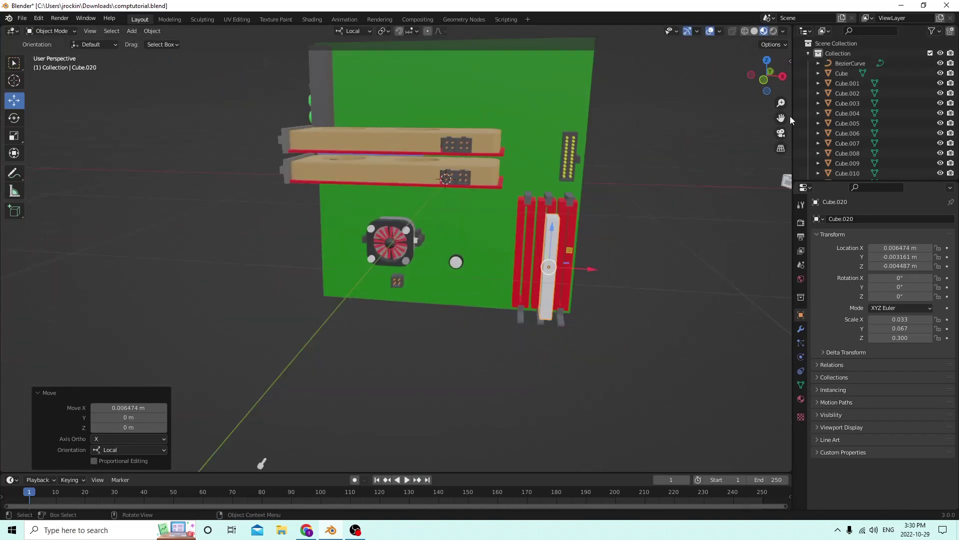
Seat the stick in the middle red slot at X 0.006474, Y −0.001103, Z −0.004487 m
drag(780, 118, 700, 145)
middle_drag(701, 145, 481, 170)
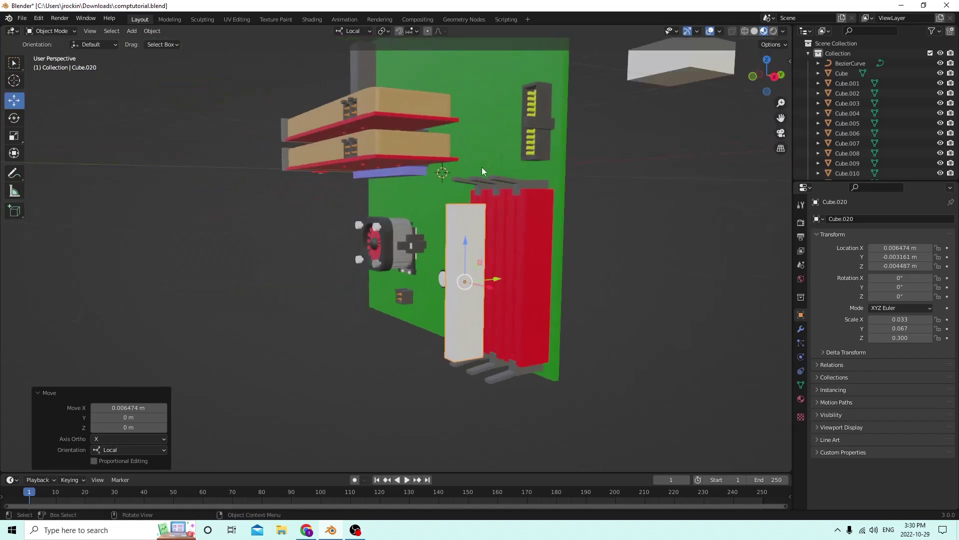
drag(504, 281, 556, 276)
middle_drag(556, 276, 530, 272)
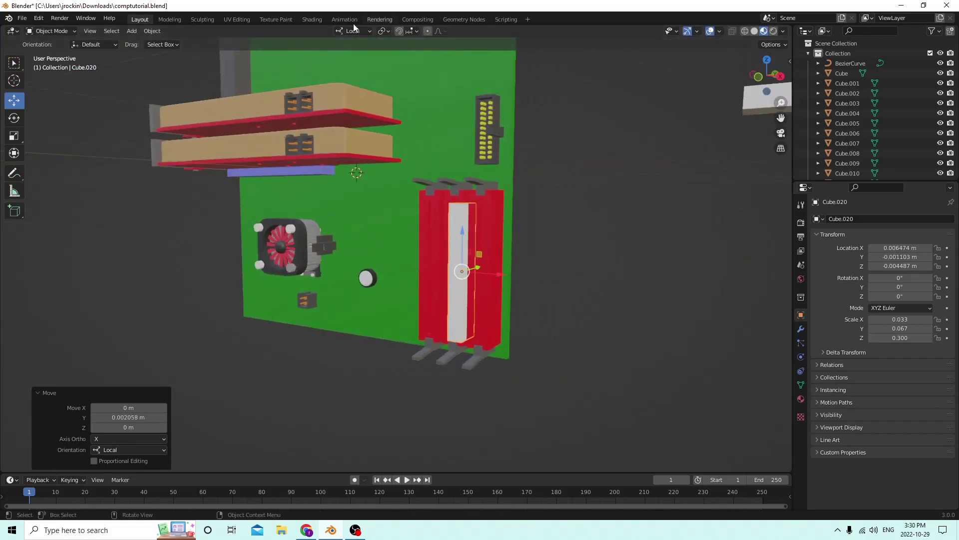
Switch the viewport to Solid shading and make the stick much thinner along X
click(755, 31)
middle_drag(688, 88, 508, 196)
scroll(703, 113, up, 3)
drag(508, 247, 499, 243)
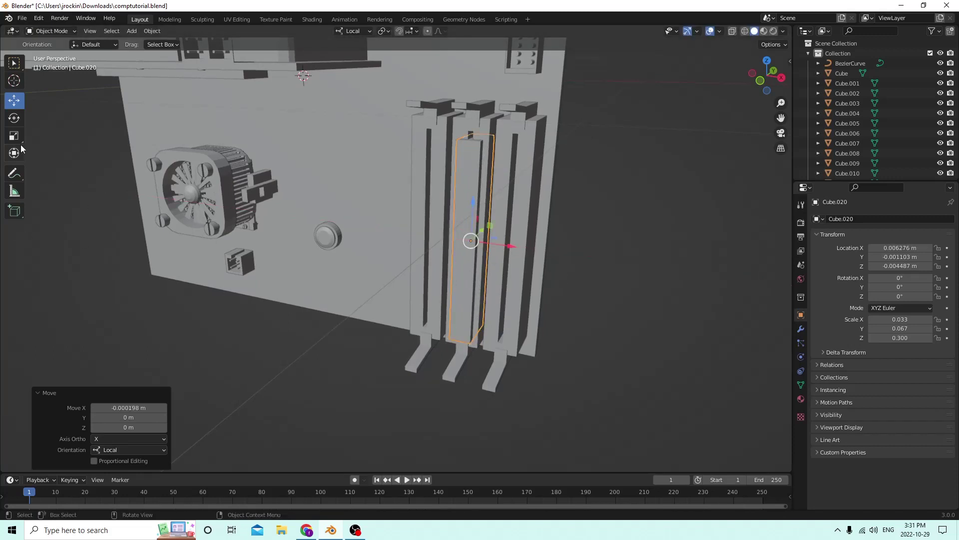
drag(506, 249, 461, 229)
middle_drag(460, 229, 403, 229)
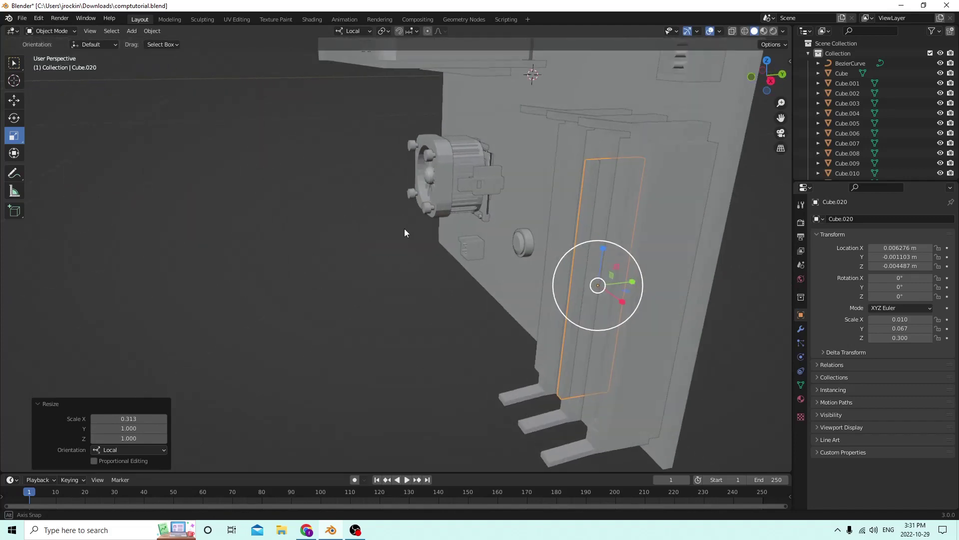
Stretch the stick taller on Z, shrink it slightly overall and slide it along Y
middle_drag(509, 257, 525, 230)
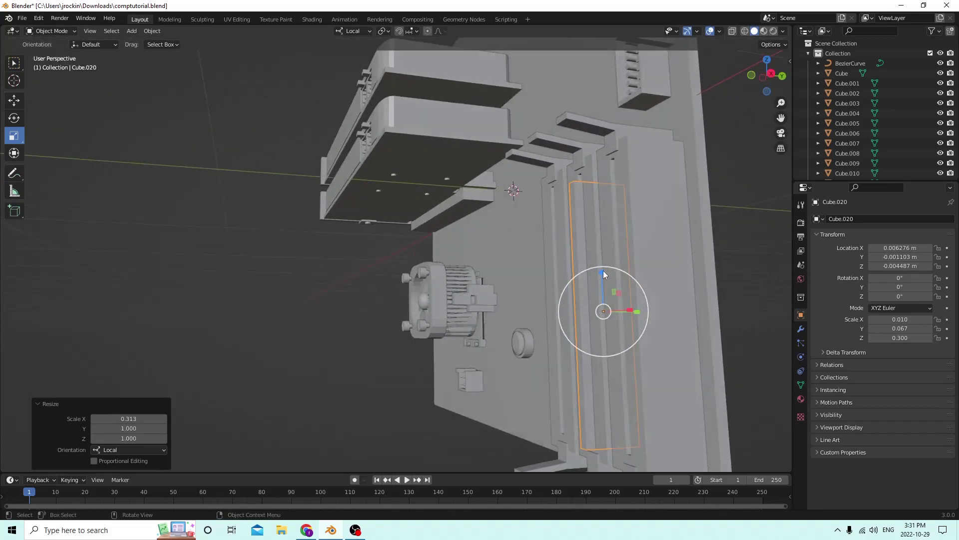
drag(604, 271, 601, 264)
middle_drag(601, 265, 700, 284)
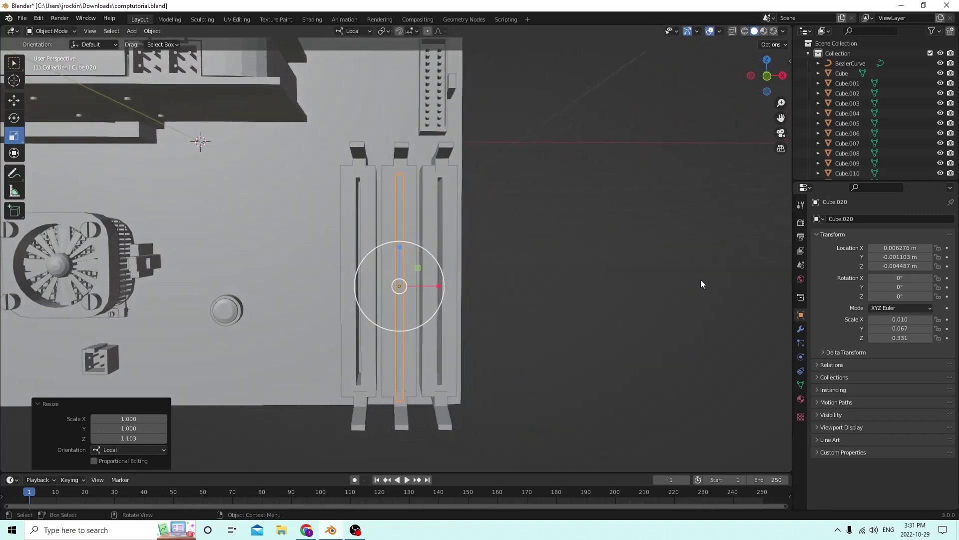
key(s)
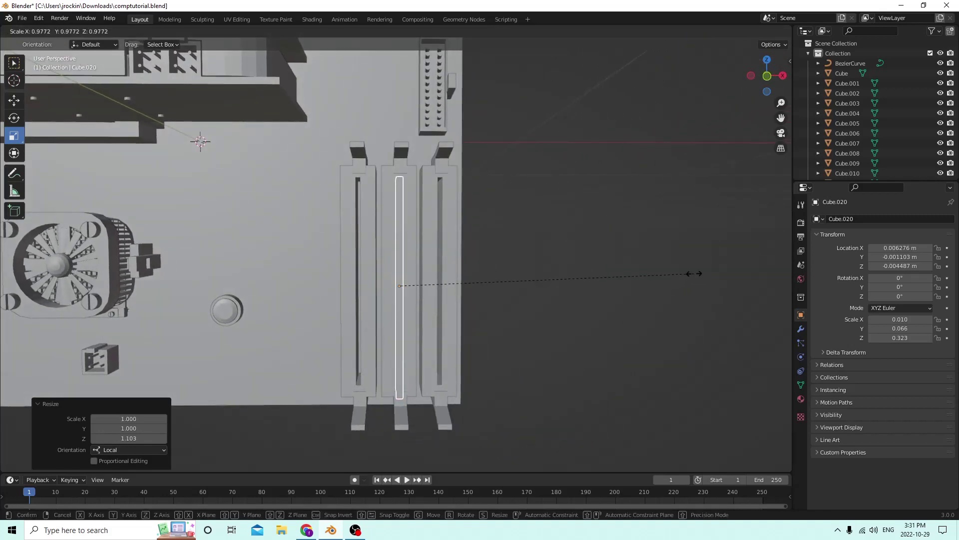
click(693, 273)
middle_drag(694, 273, 540, 310)
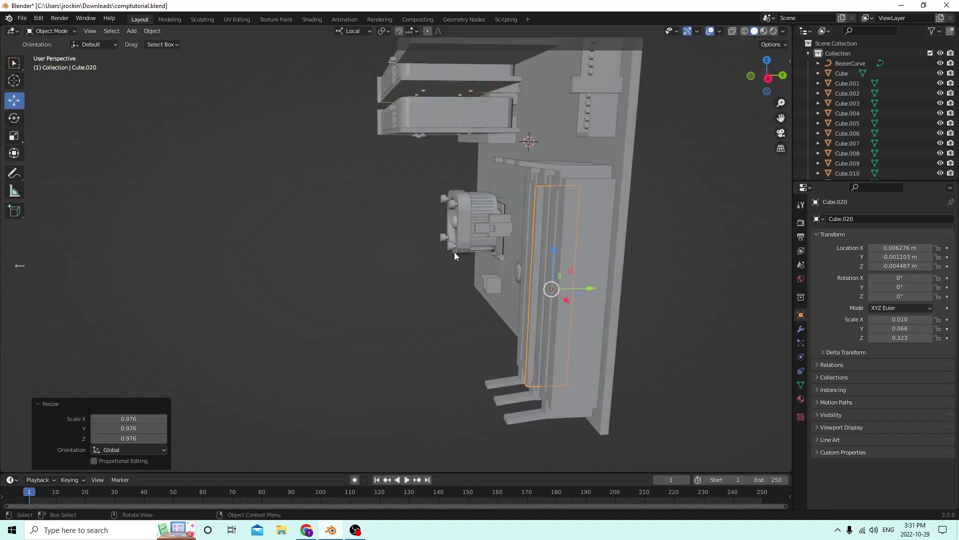
drag(589, 288, 530, 290)
middle_drag(529, 290, 620, 285)
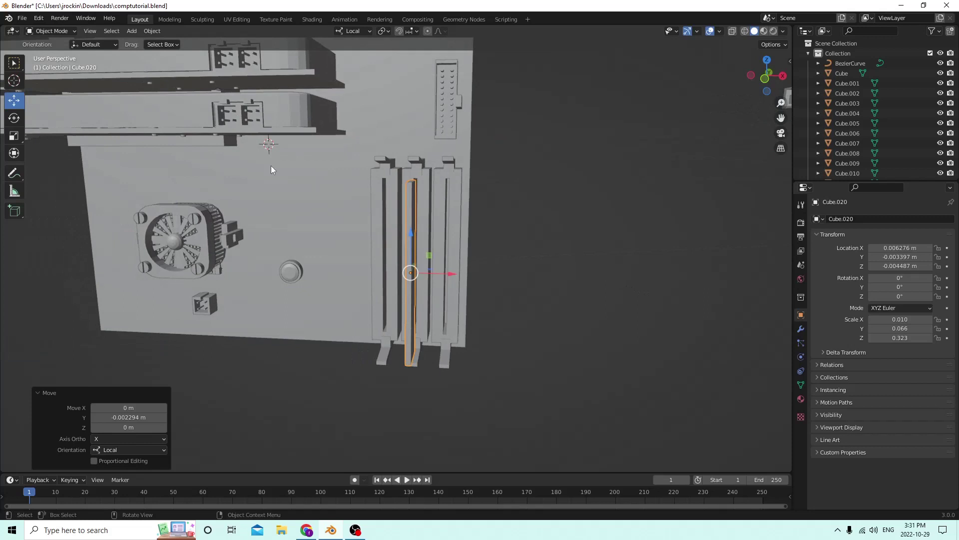
Rescale the stick by 0.820 along X, to X scale 0.008, so it fits the slot
click(14, 136)
middle_drag(60, 155, 439, 281)
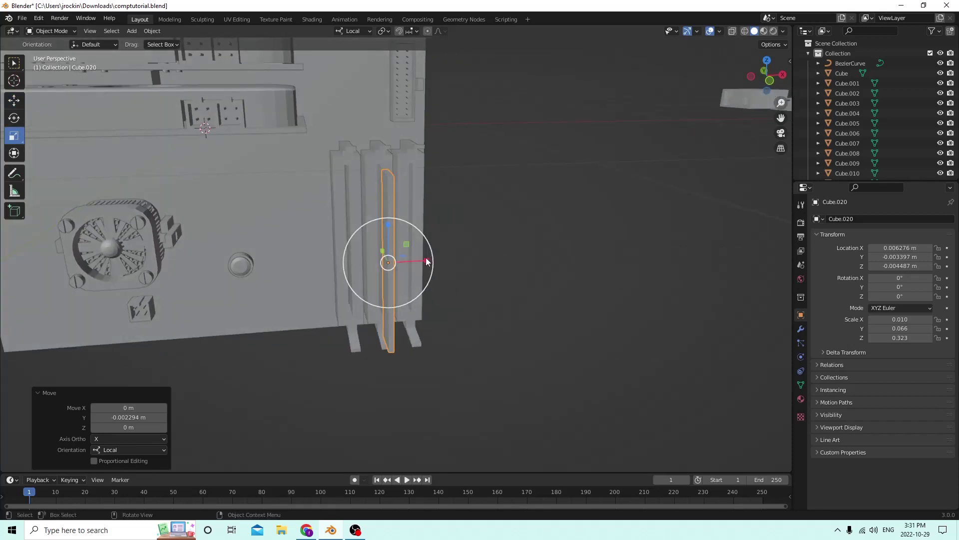
drag(425, 261, 417, 259)
middle_drag(418, 259, 500, 257)
Duplicate the RAM stick, slide the copy beside the original and stretch it taller along Z
key(shift+d)
key(Escape)
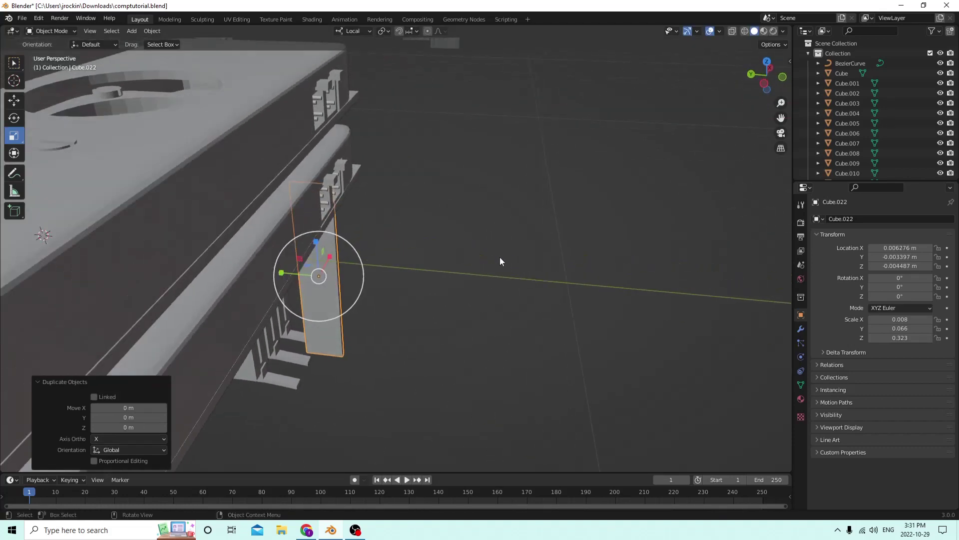
drag(278, 272, 319, 277)
middle_drag(319, 277, 370, 255)
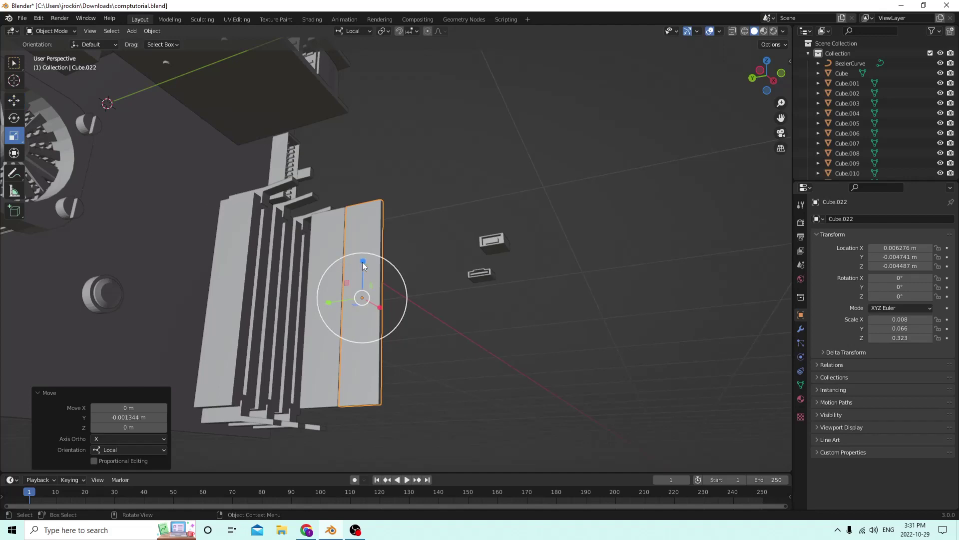
drag(363, 265, 360, 256)
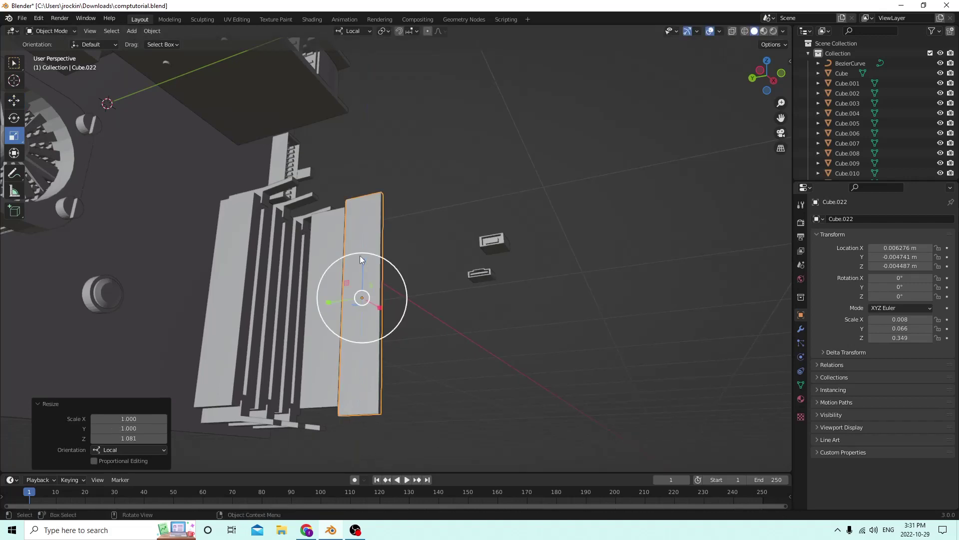
middle_drag(360, 256, 421, 291)
Widen the copy's front face along X by about 1.134 in Edit Mode
key(Tab)
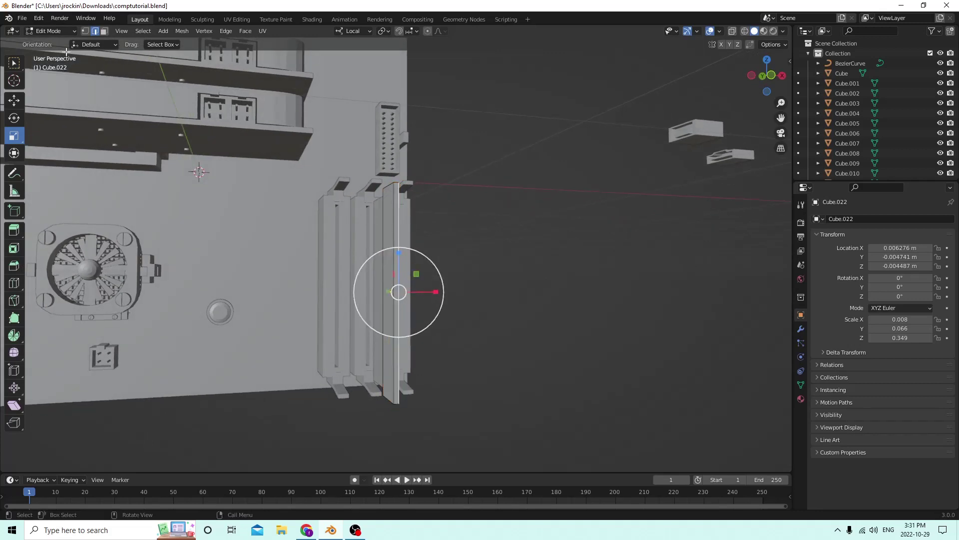
click(397, 287)
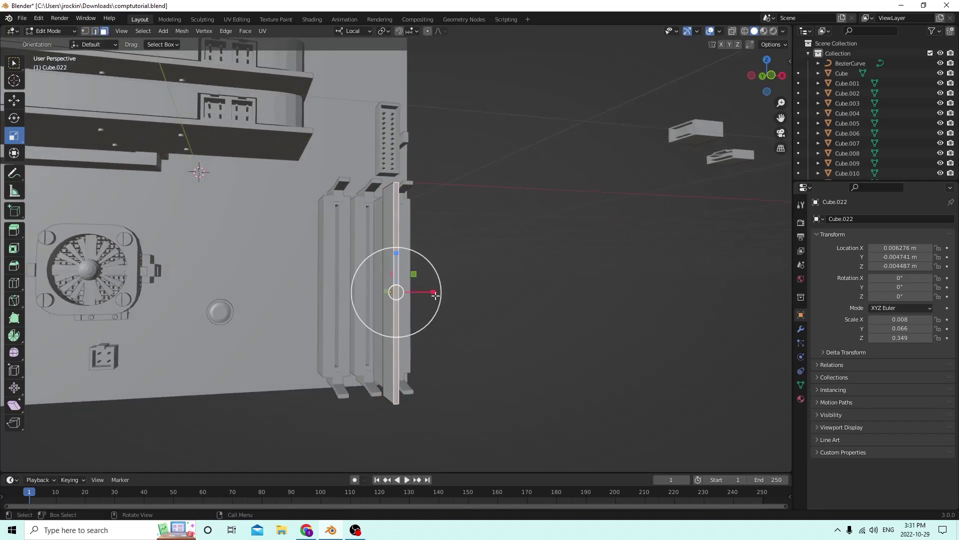
drag(432, 291, 435, 291)
click(448, 292)
mouse_move(449, 292)
middle_down()
mouse_move(451, 255)
mouse_move(508, 176)
mouse_move(547, 196)
mouse_move(554, 185)
mouse_move(469, 216)
mouse_move(410, 280)
mouse_move(353, 315)
mouse_move(442, 289)
middle_up()
key(s)
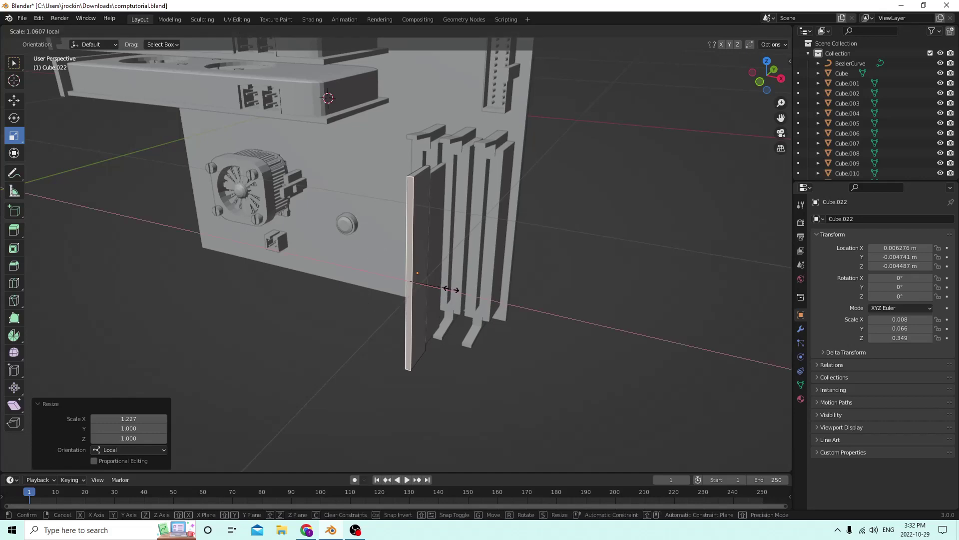
click(454, 290)
middle_drag(454, 290, 407, 278)
key(Tab)
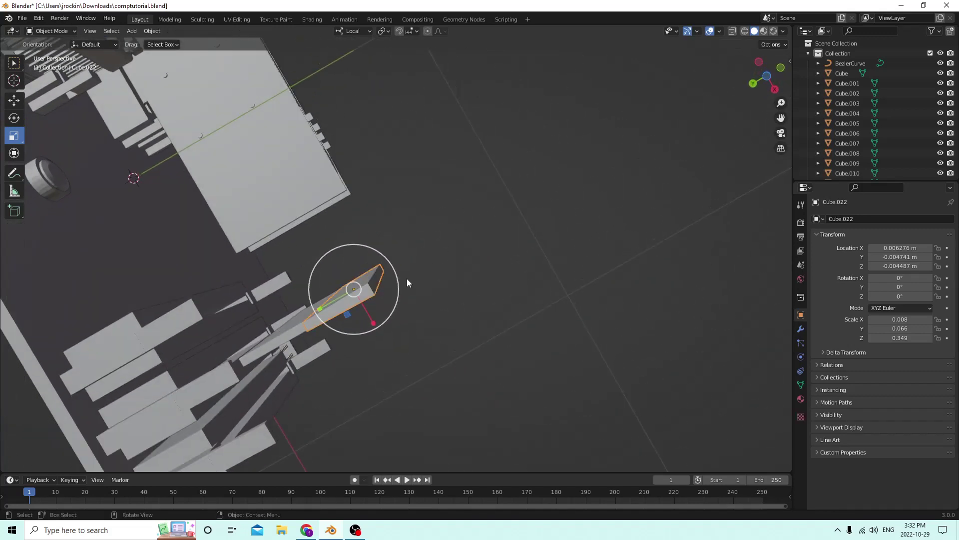
middle_drag(350, 295, 395, 388)
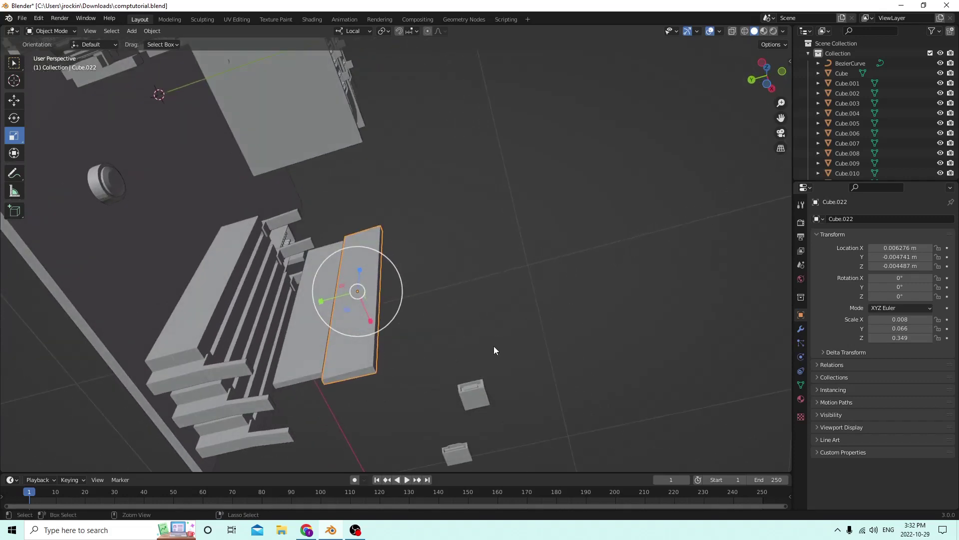
Bevel all edges of the copied stick Cube.022 with 4 segments
key(Tab)
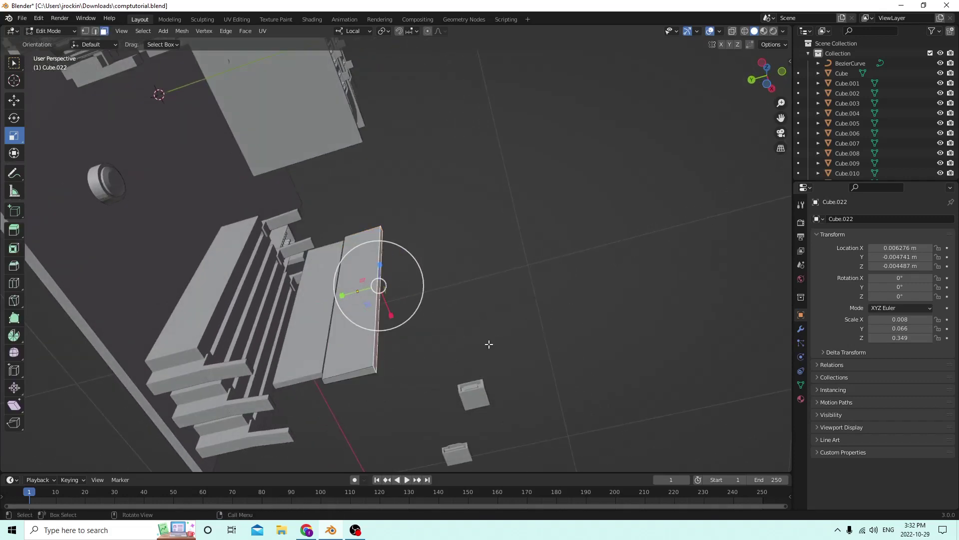
middle_drag(492, 345, 471, 345)
click(472, 344)
key(a)
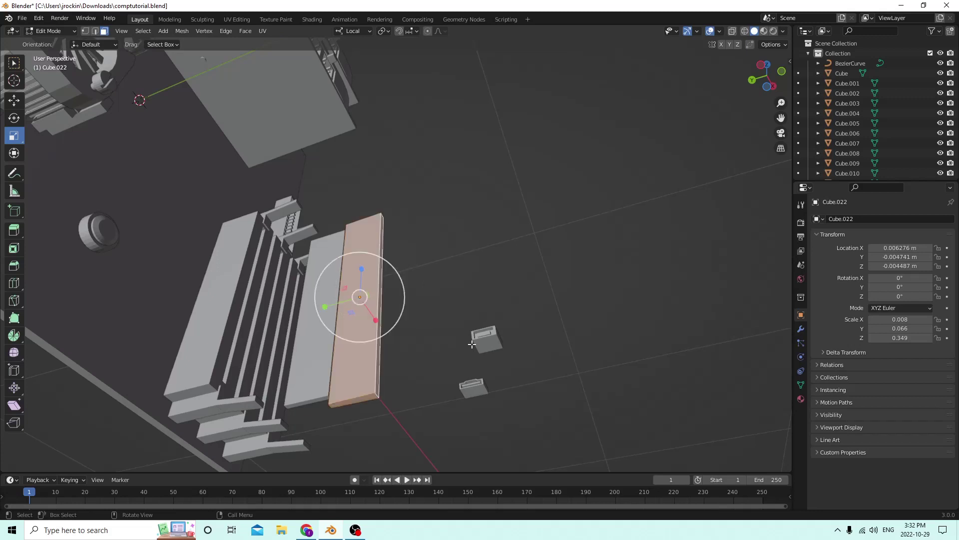
key(ctrl+b)
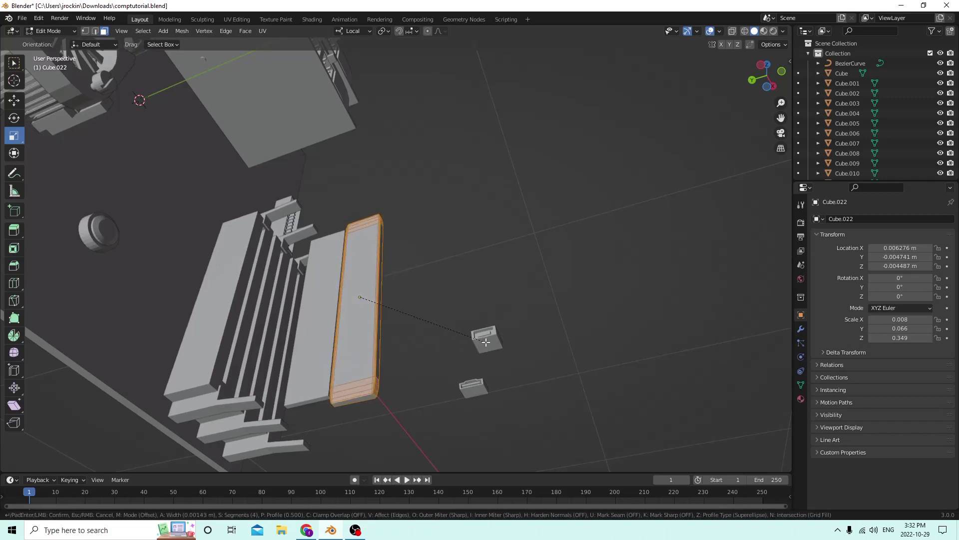
click(488, 342)
middle_drag(488, 342, 499, 367)
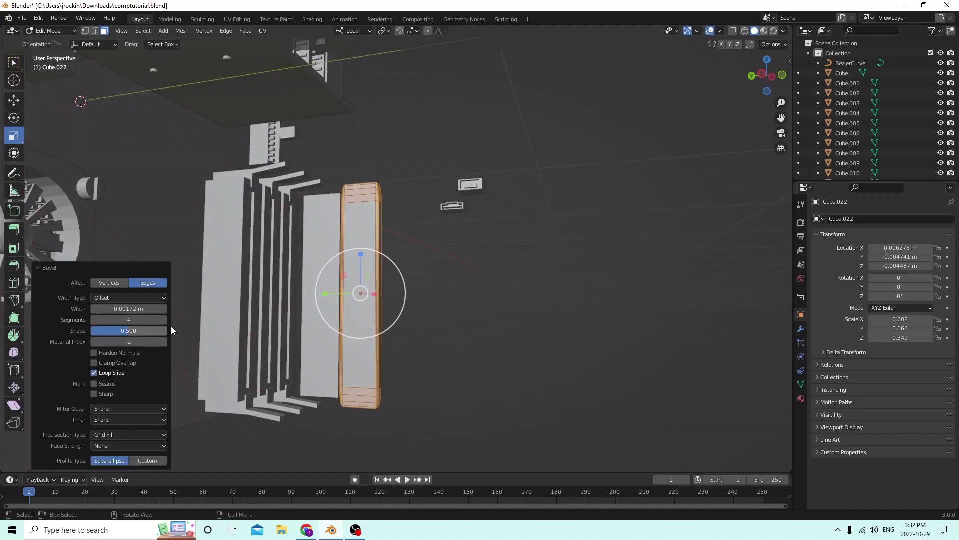
middle_drag(223, 314, 87, 82)
key(Tab)
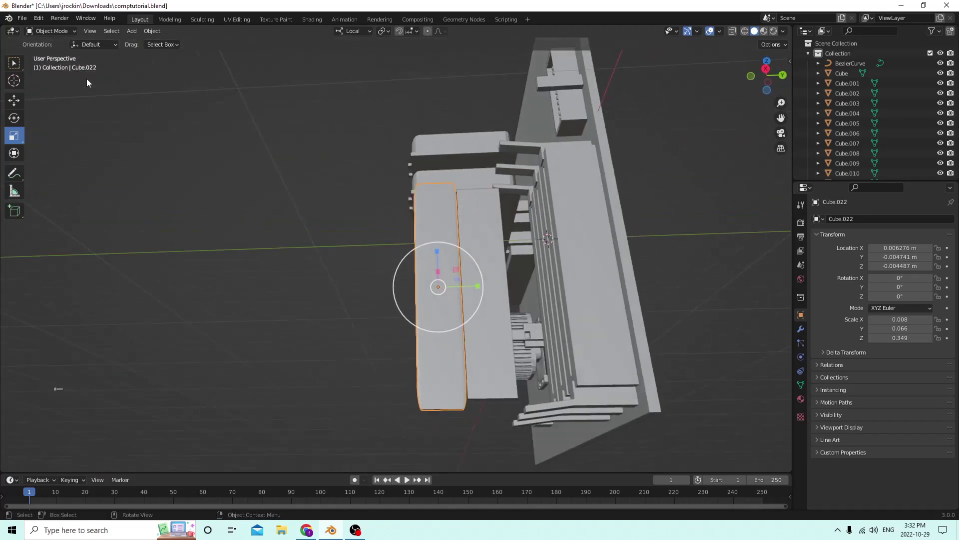
Nudge the copy to Y −0.004425 m and thicken its X scale to 0.011
click(12, 101)
drag(480, 282, 478, 284)
middle_drag(477, 284, 372, 406)
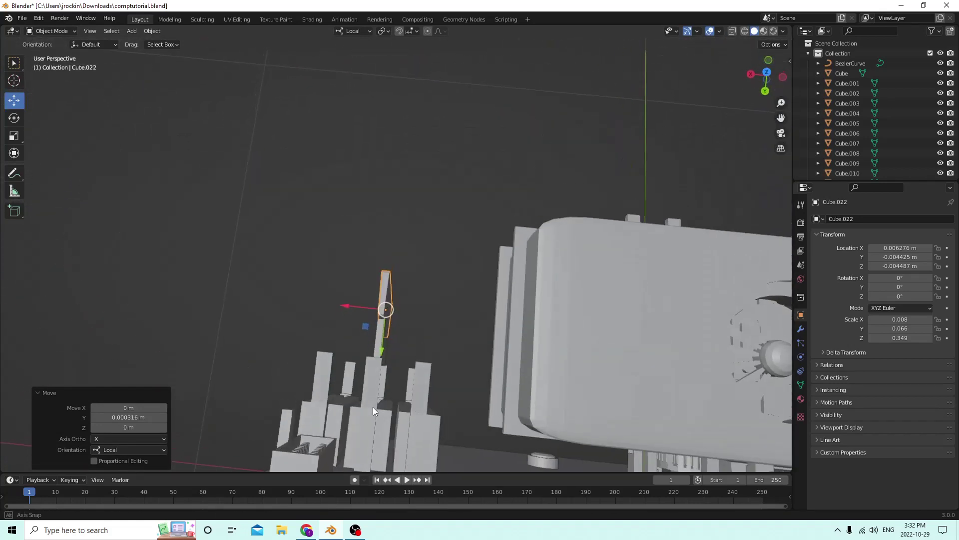
click(14, 136)
drag(346, 307, 326, 306)
middle_drag(326, 307, 440, 342)
Add 30 evenly spaced, unslid loop cuts along the height of the original stick Cube.020
click(292, 345)
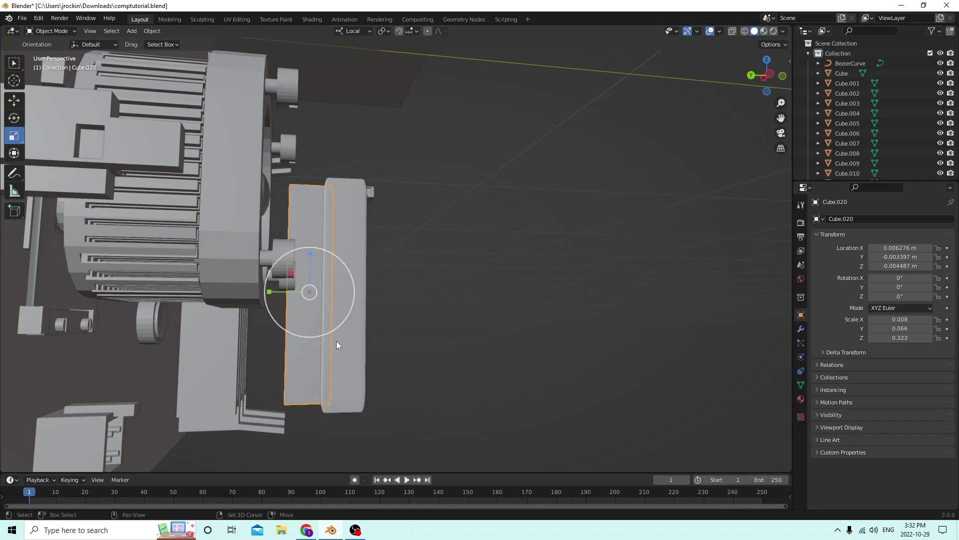
middle_drag(336, 342, 344, 334)
scroll(345, 334, up, 3)
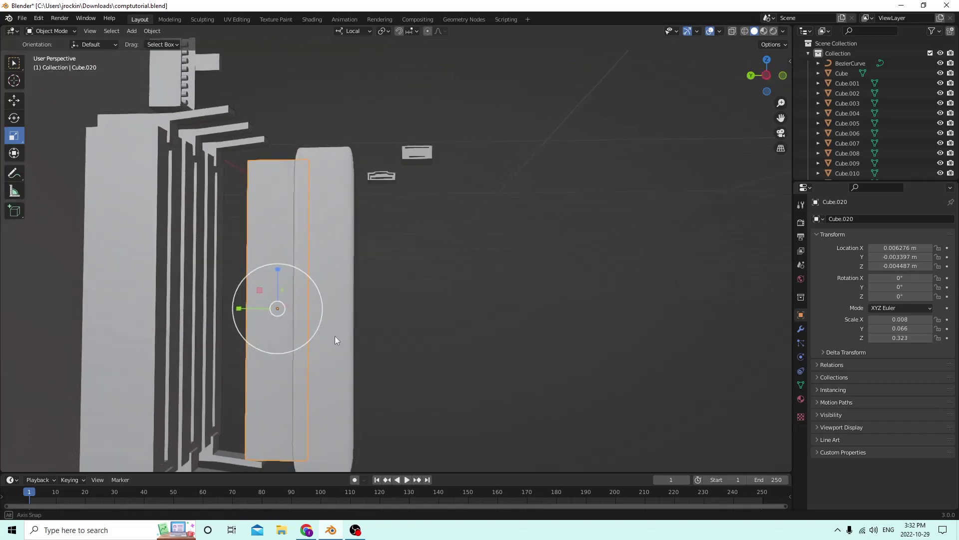
key(Tab)
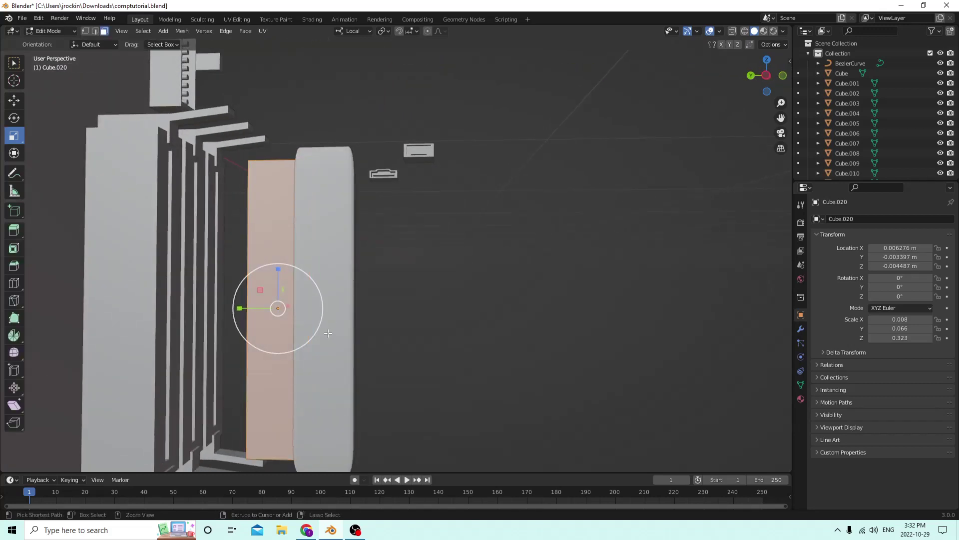
key(ctrl+r)
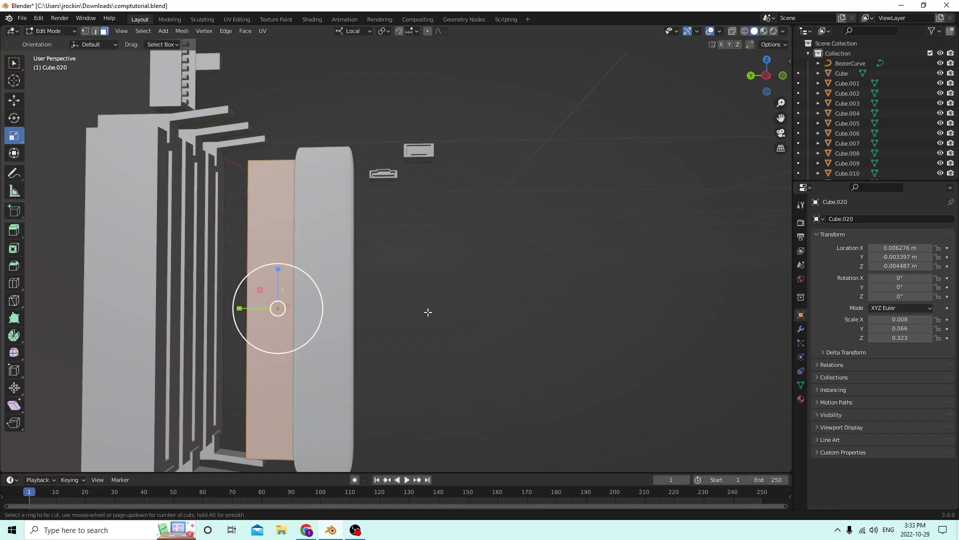
scroll(256, 311, up, 8)
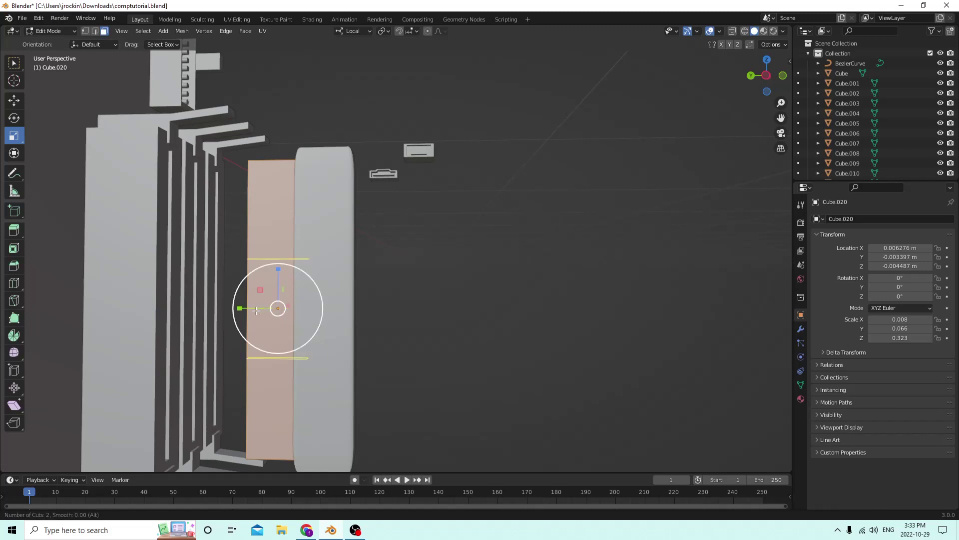
scroll(257, 310, up, 14)
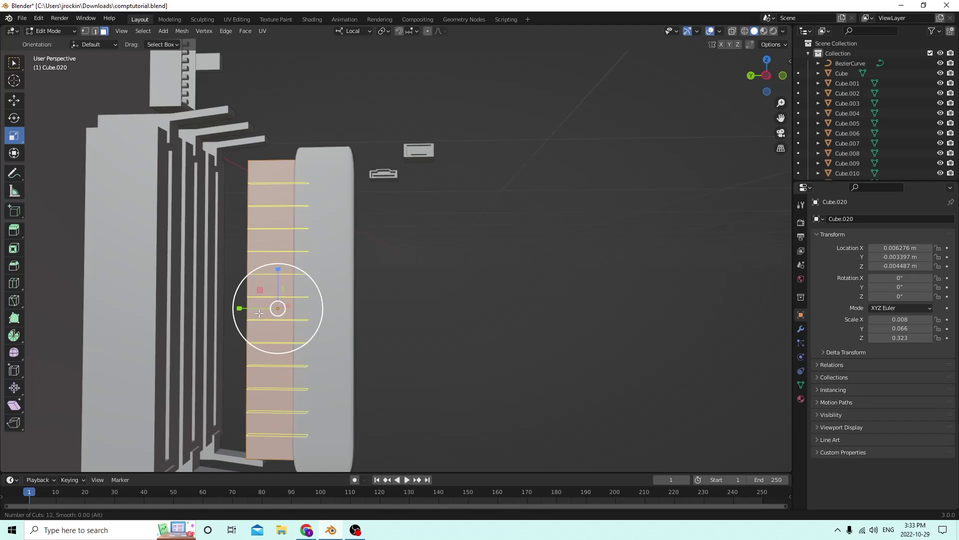
scroll(259, 313, up, 4)
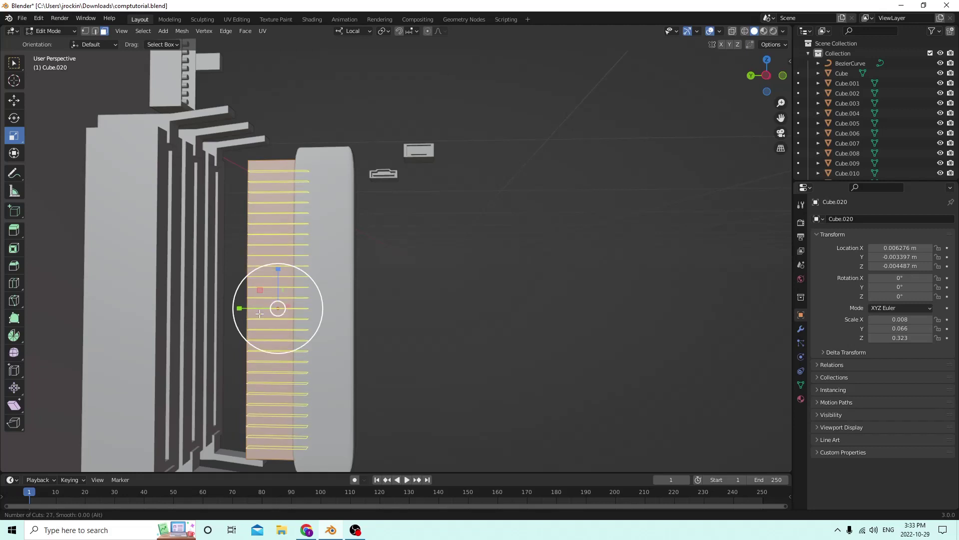
scroll(259, 313, up, 1)
scroll(259, 313, up, 2)
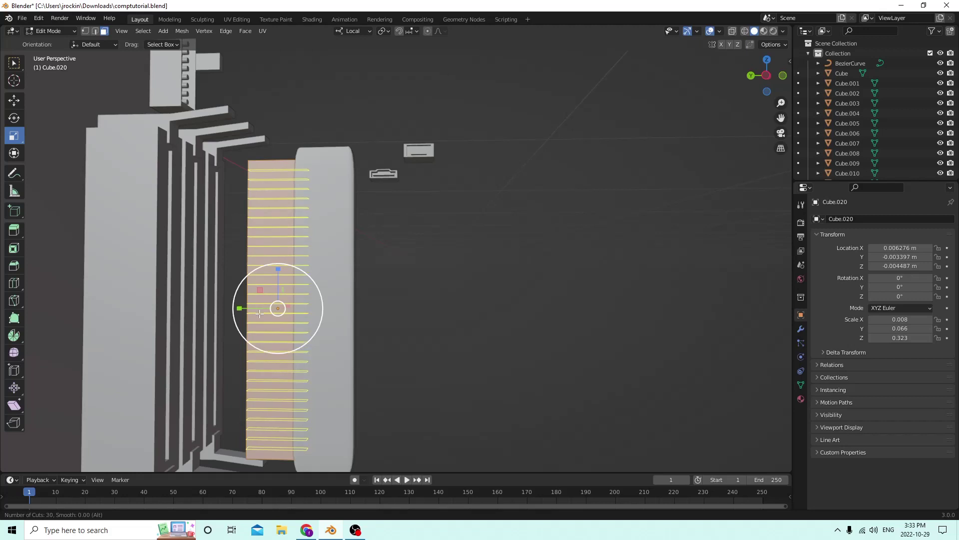
click(260, 313)
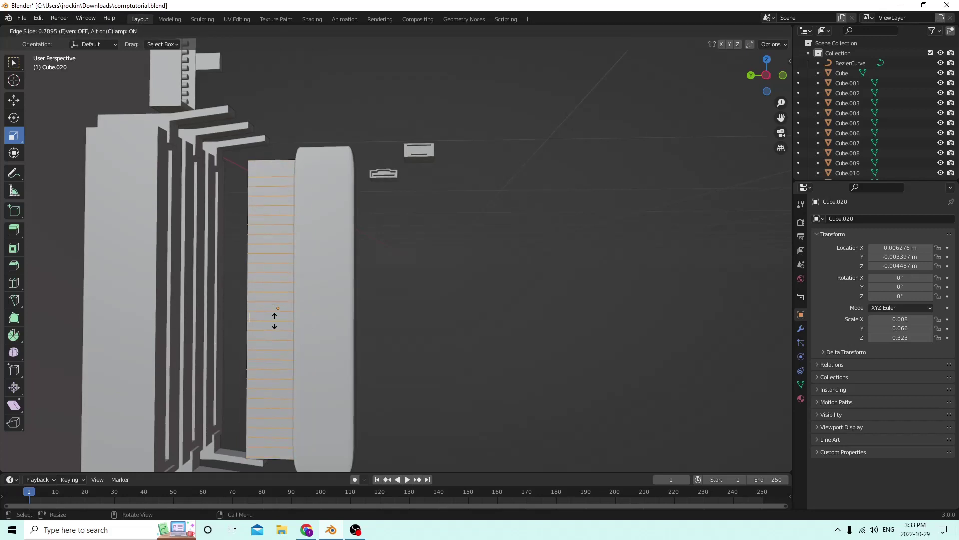
right_click(280, 302)
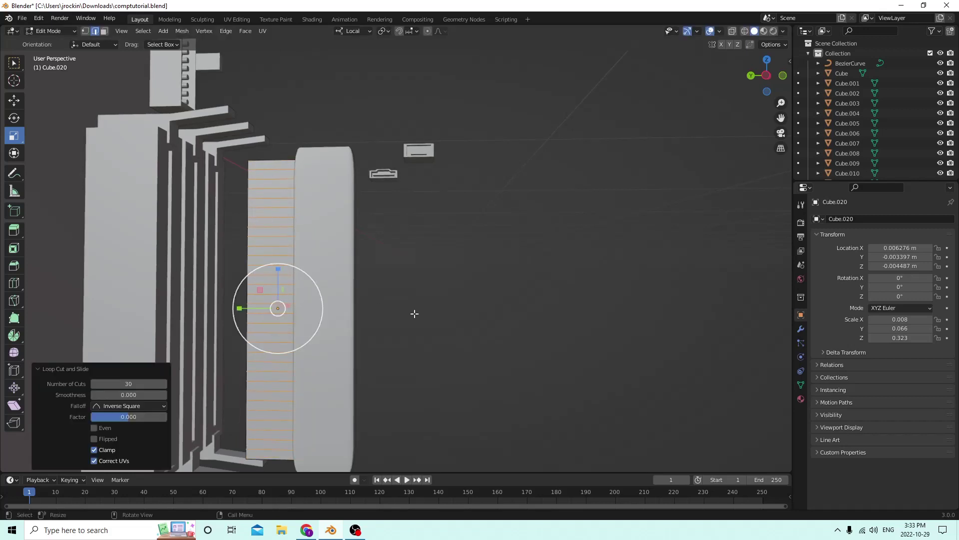
middle_drag(413, 314, 193, 321)
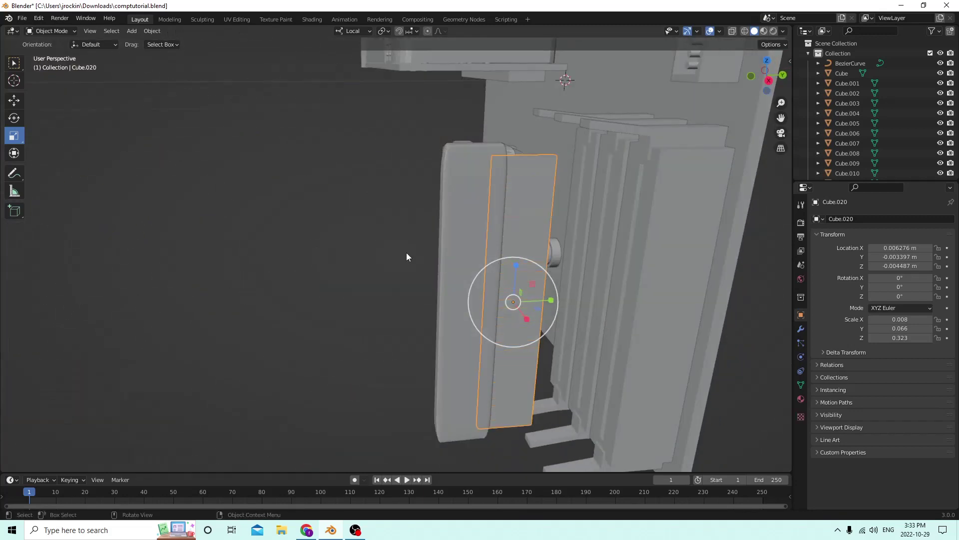
In face select mode, select alternate strips working up from the bottom of the board
middle_drag(406, 252, 92, 4)
click(103, 32)
middle_drag(174, 84, 535, 266)
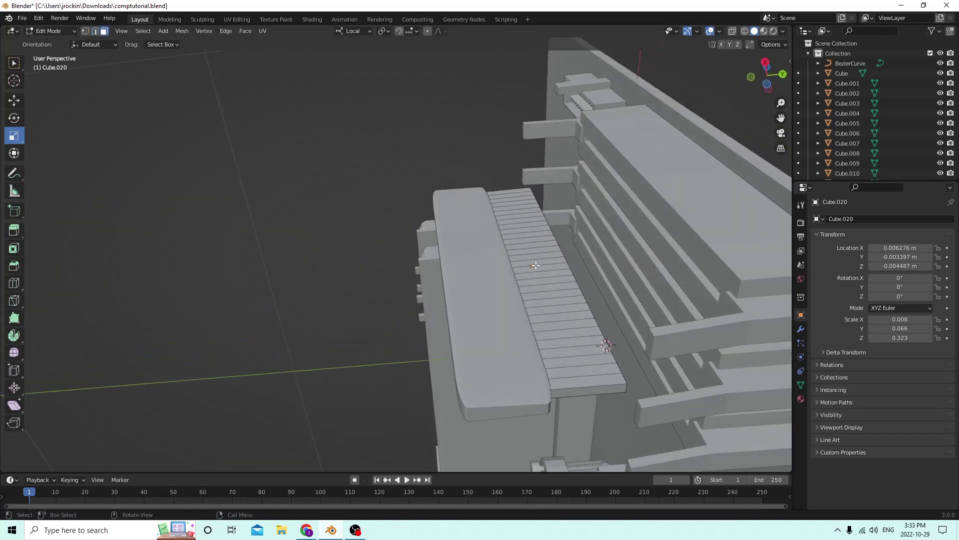
click(576, 374)
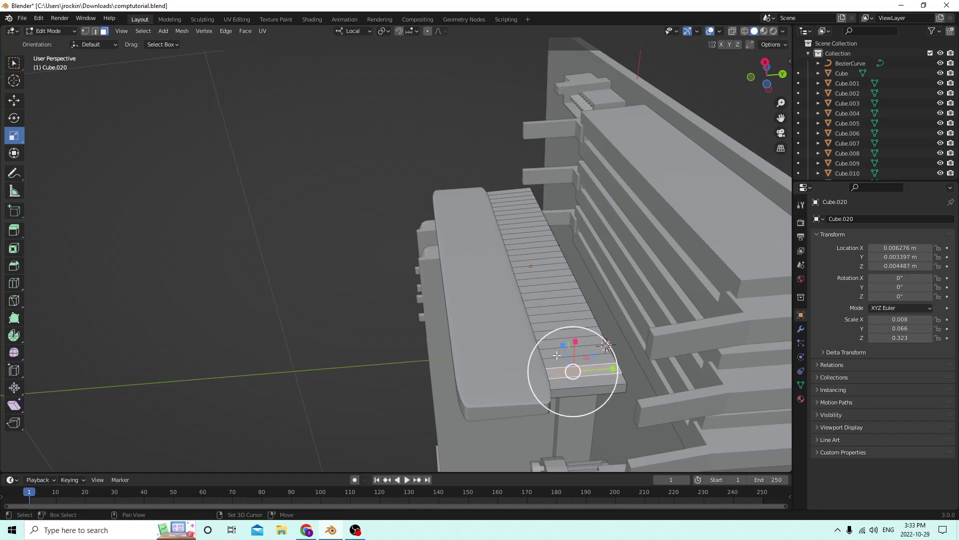
shift+click(548, 336)
middle_drag(548, 337, 531, 371)
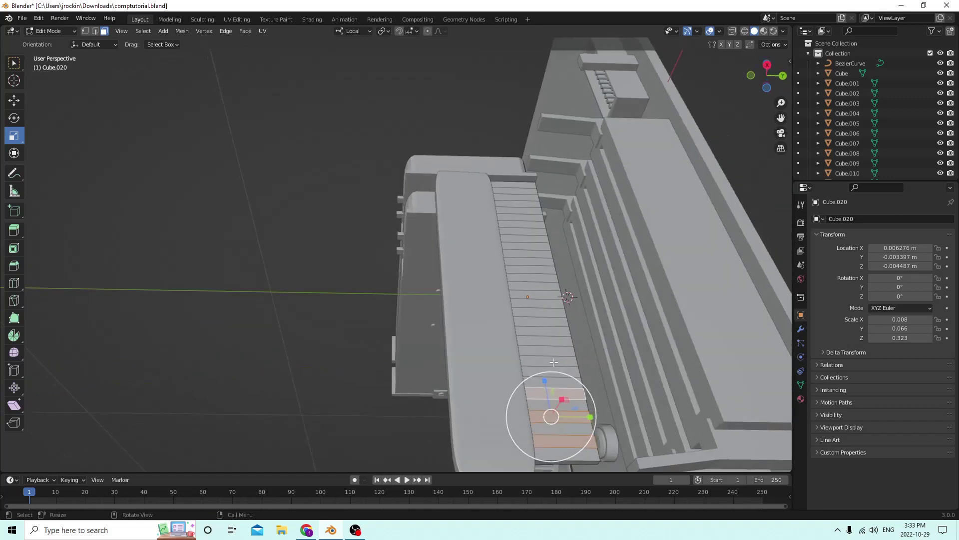
shift+click(531, 372)
shift+click(532, 349)
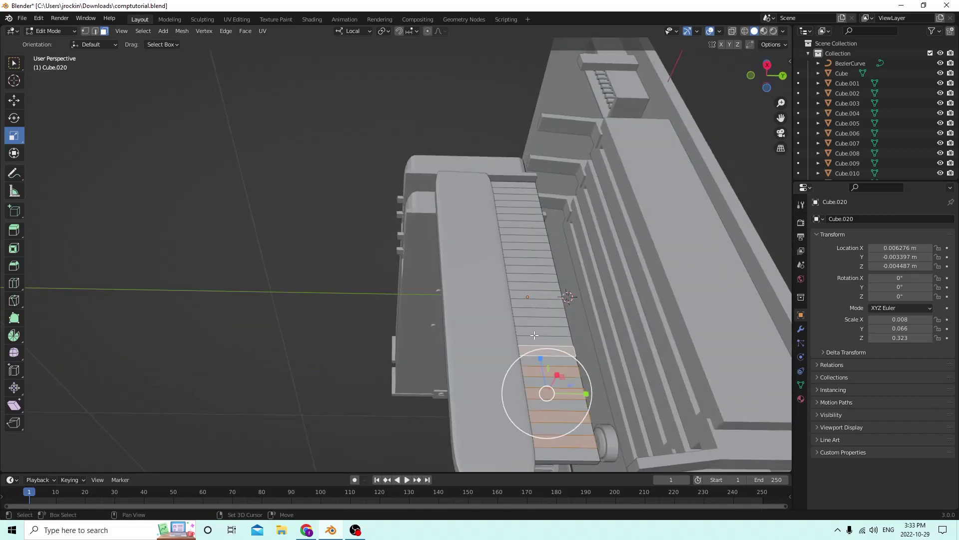
shift+click(533, 330)
shift+click(527, 312)
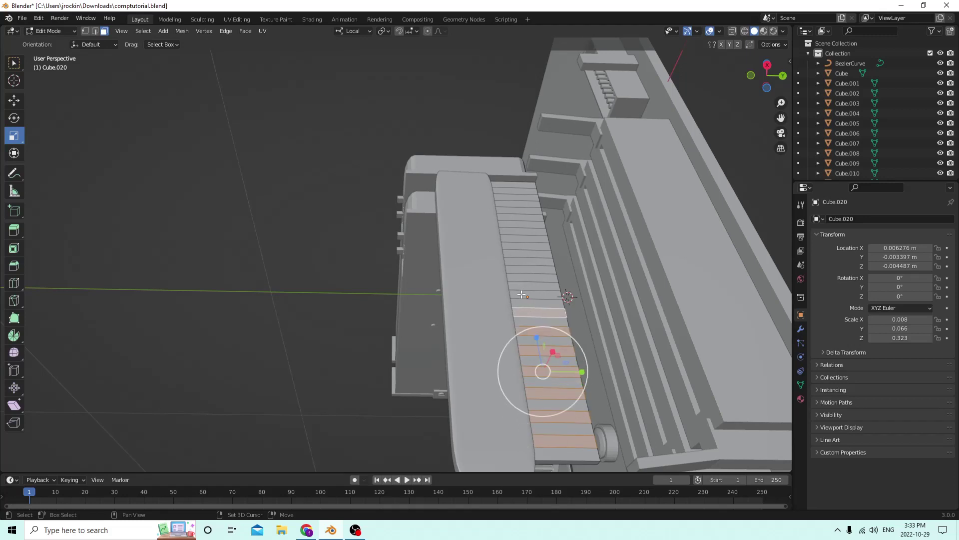
shift+click(522, 295)
shift+click(524, 277)
shift+click(519, 261)
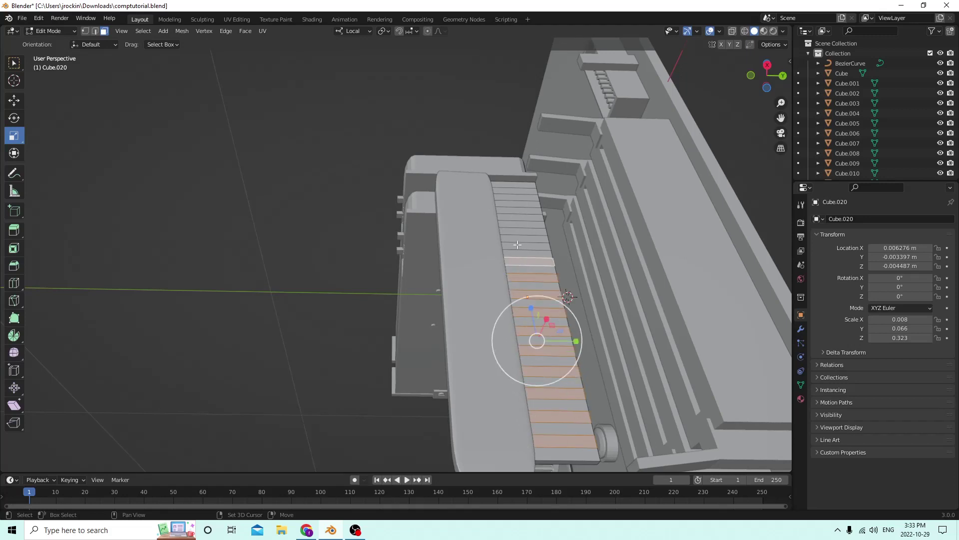
shift+click(517, 244)
shift+click(518, 232)
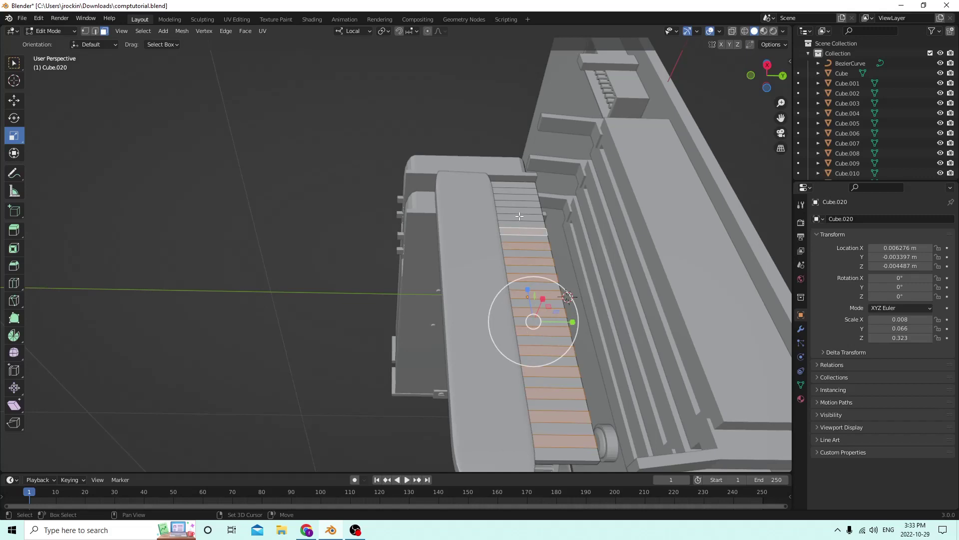
shift+click(519, 216)
shift+click(519, 202)
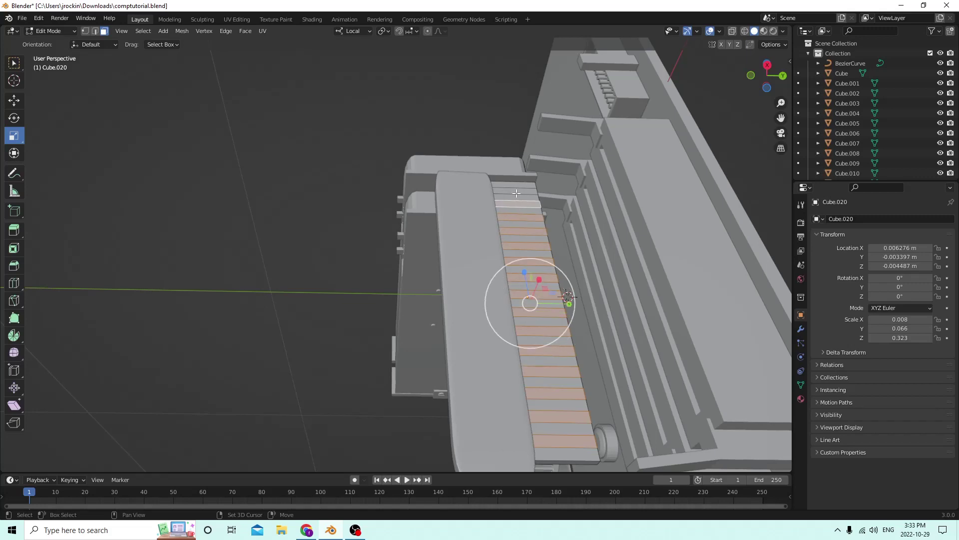
From the other side, add every other remaining strip down to the bottom strip
middle_drag(516, 190, 722, 280)
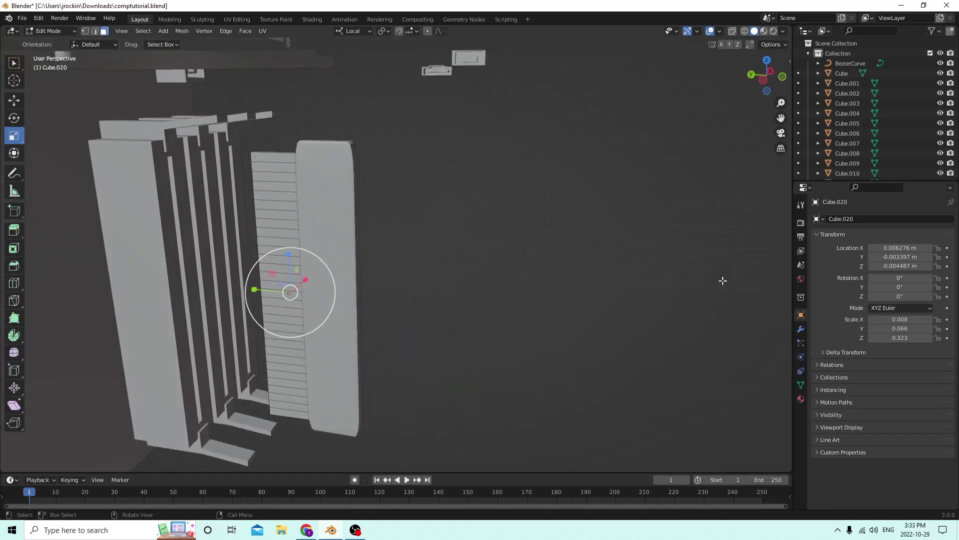
shift+click(281, 169)
shift+click(279, 187)
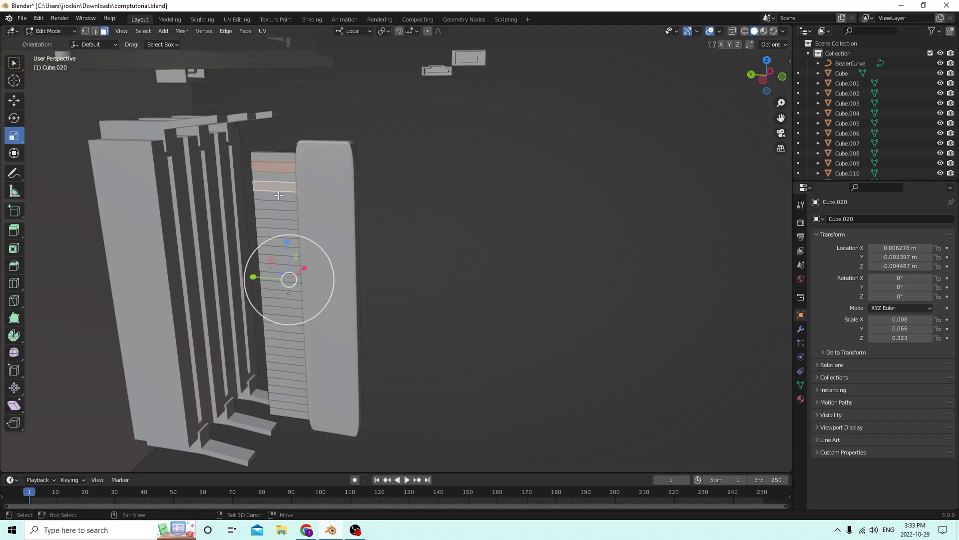
shift+click(278, 209)
shift+click(271, 225)
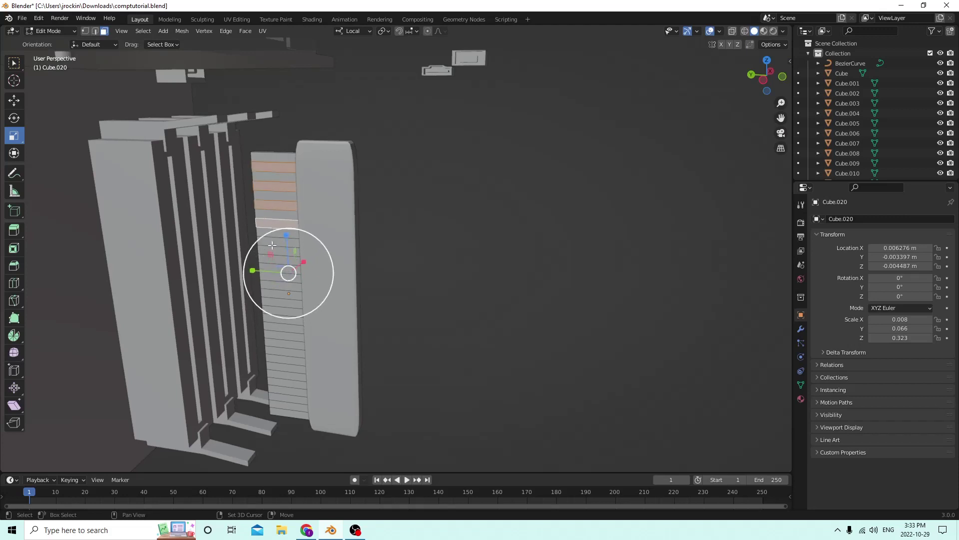
shift+click(271, 241)
shift+click(270, 259)
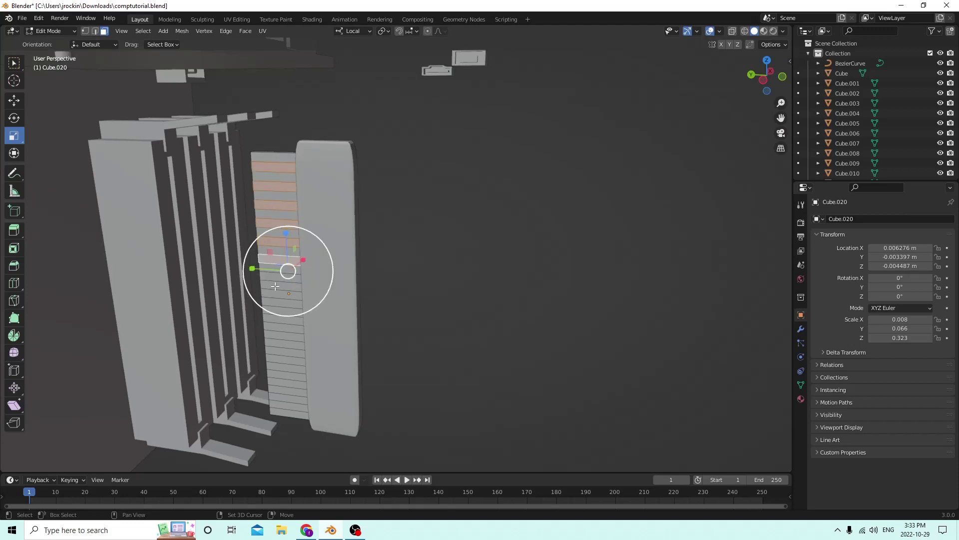
shift+click(269, 276)
middle_drag(270, 277, 306, 266)
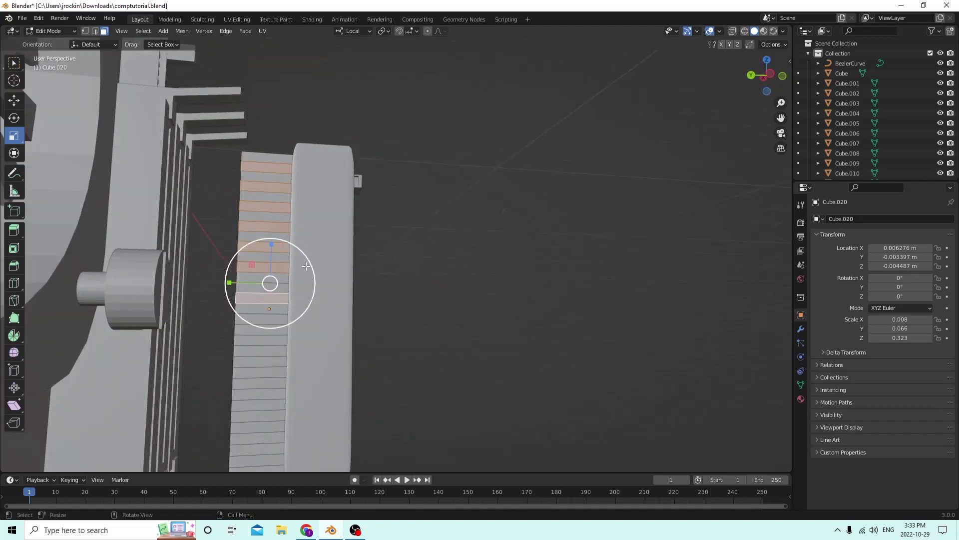
shift+click(244, 328)
shift+click(251, 344)
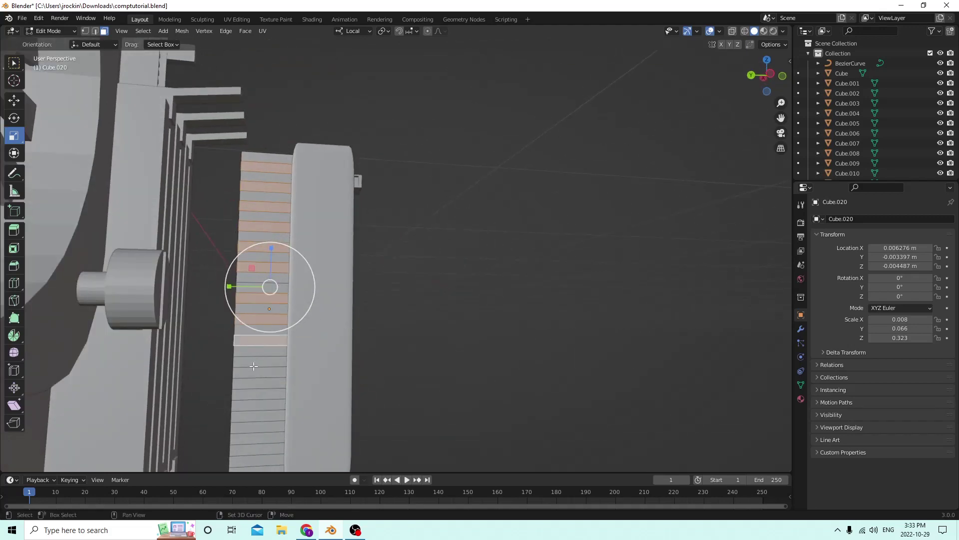
shift+click(253, 366)
middle_drag(253, 366, 252, 362)
shift+click(244, 386)
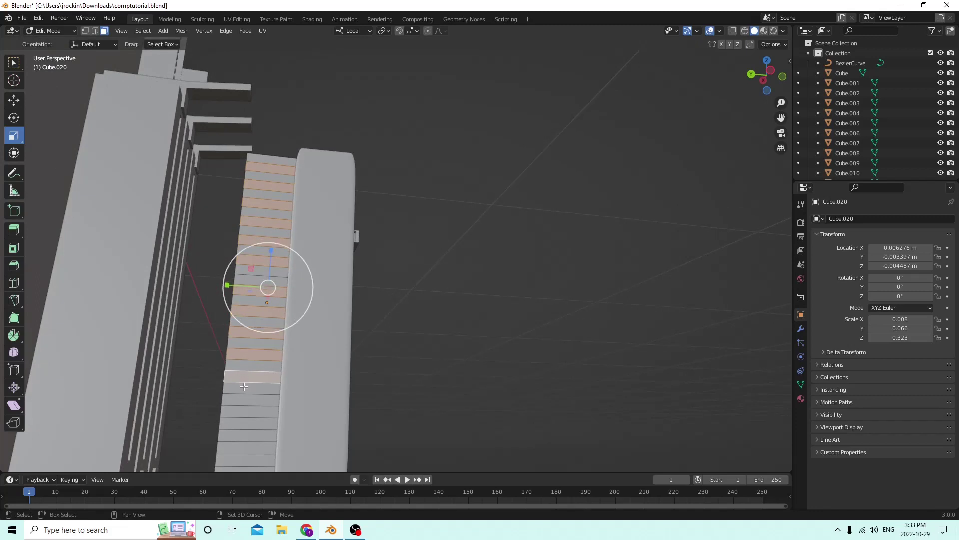
shift+click(239, 402)
shift+click(241, 425)
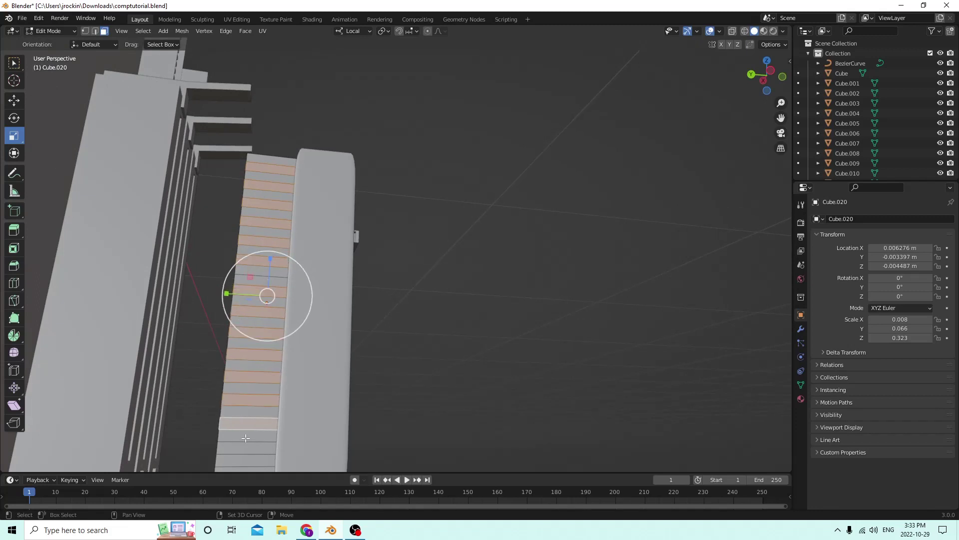
middle_drag(245, 452, 245, 405)
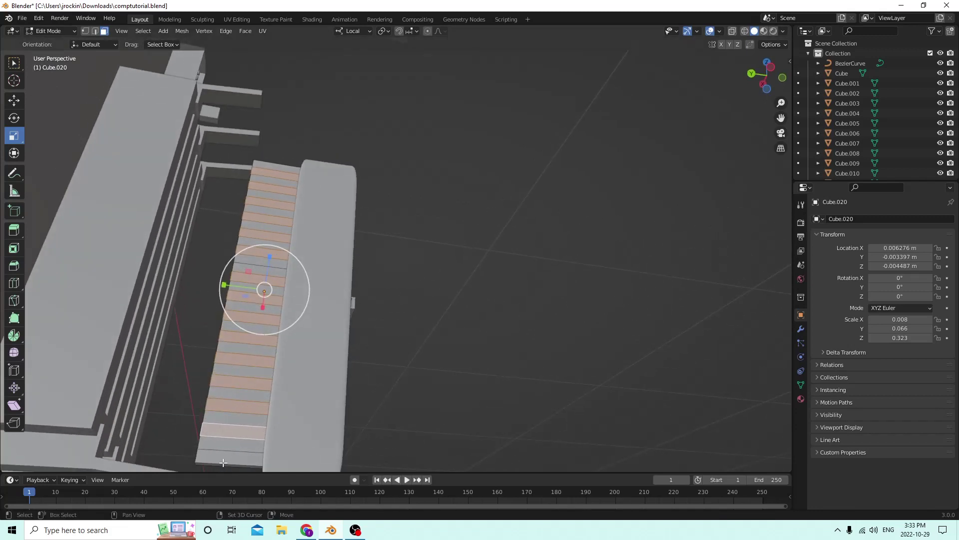
shift+click(237, 450)
middle_drag(594, 302, 720, 246)
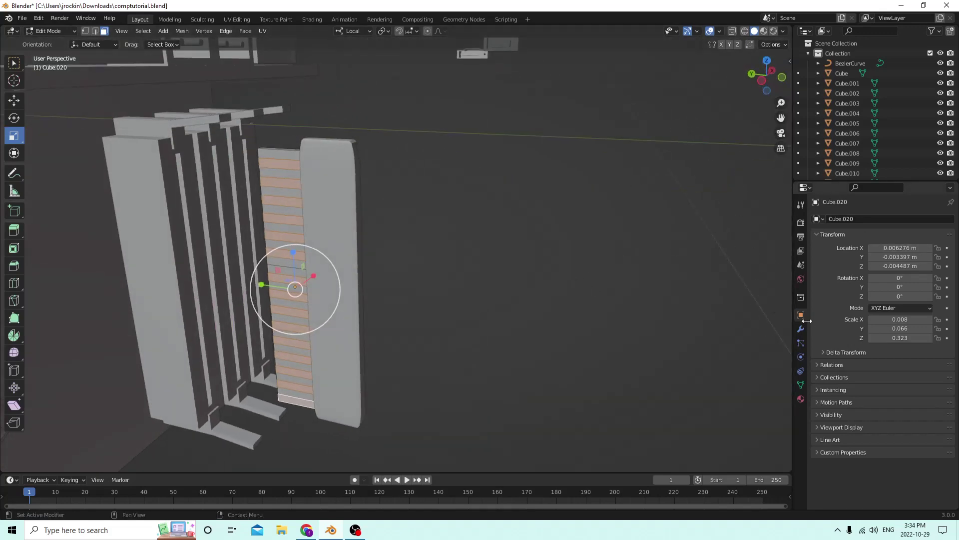
Switch the viewport to material preview to see the board's colours
click(801, 280)
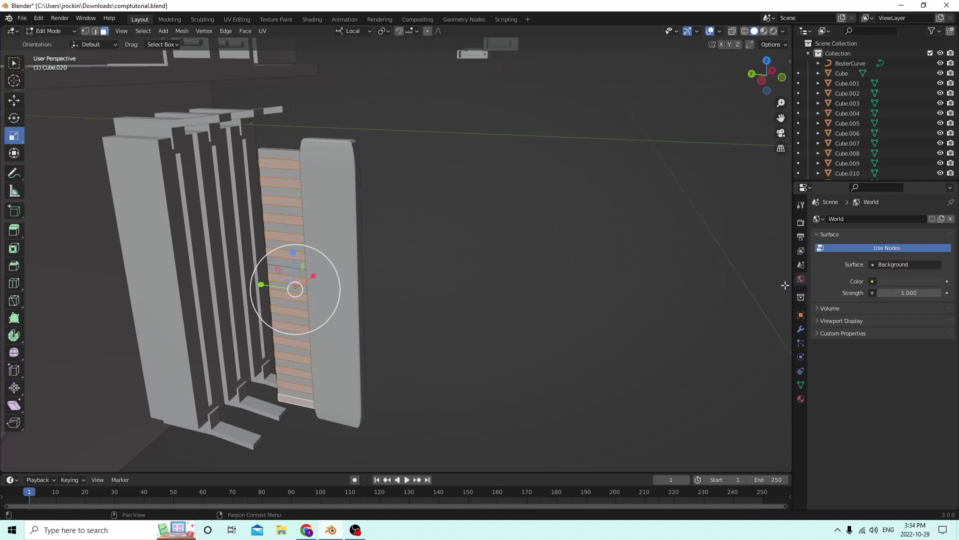
middle_drag(782, 283, 440, 275)
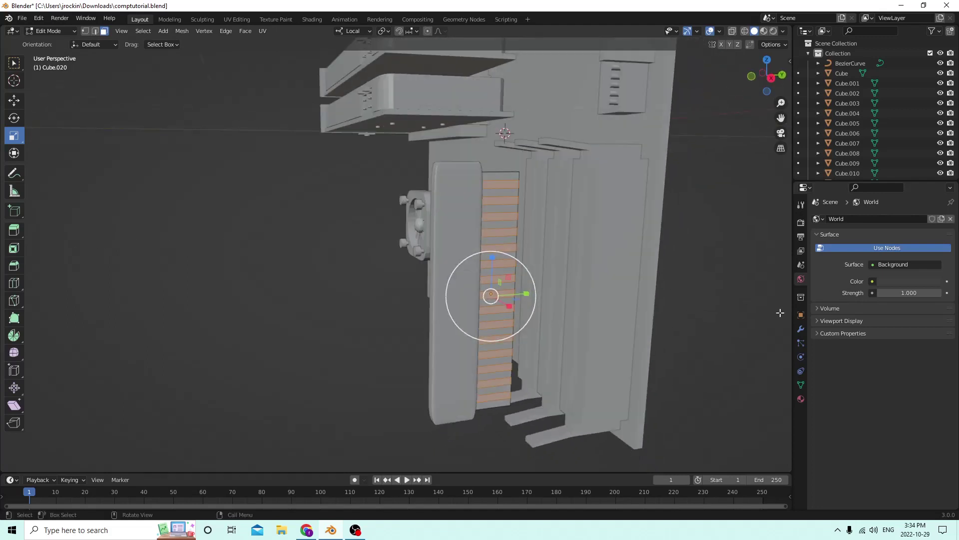
click(763, 34)
click(801, 398)
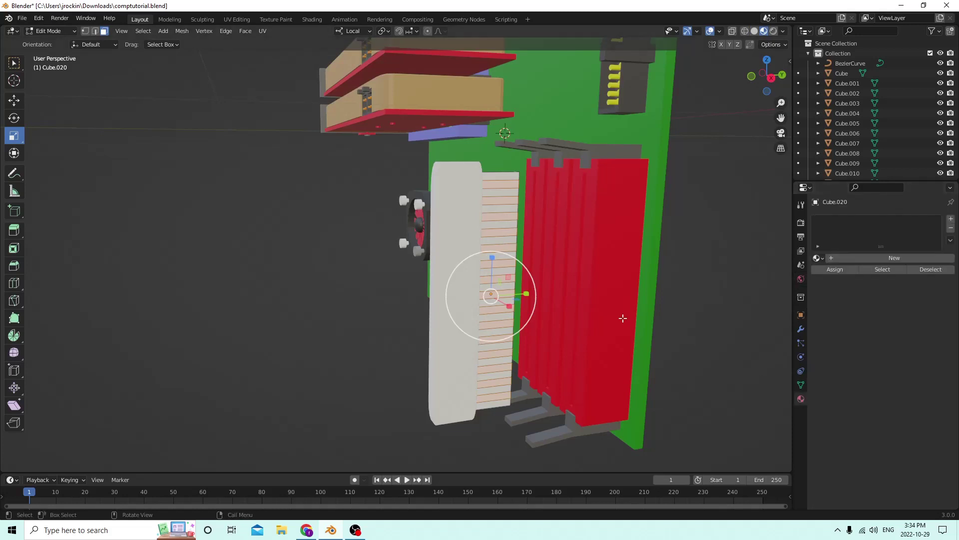
middle_drag(621, 316, 665, 320)
Add a new material Material.044, colour it green and lower its value to about 0.410
click(951, 219)
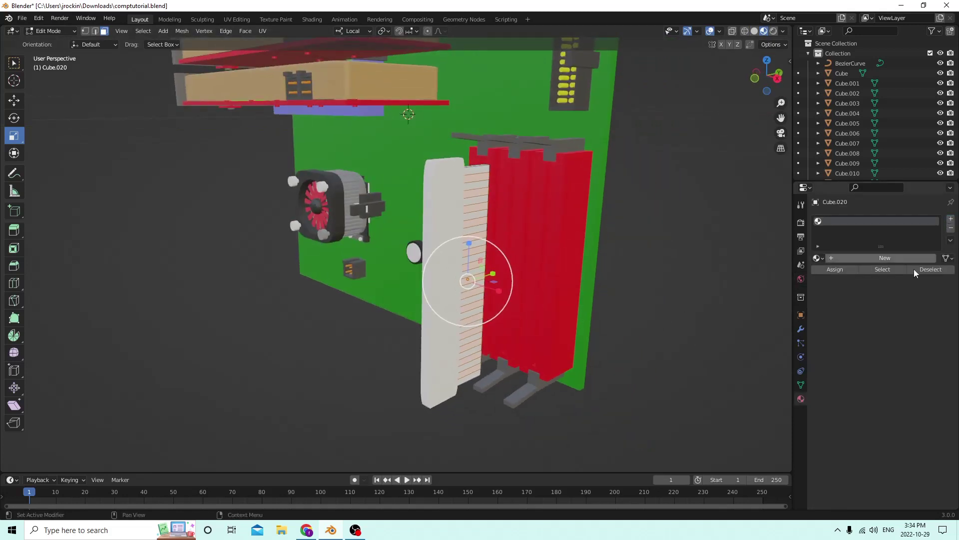
click(889, 257)
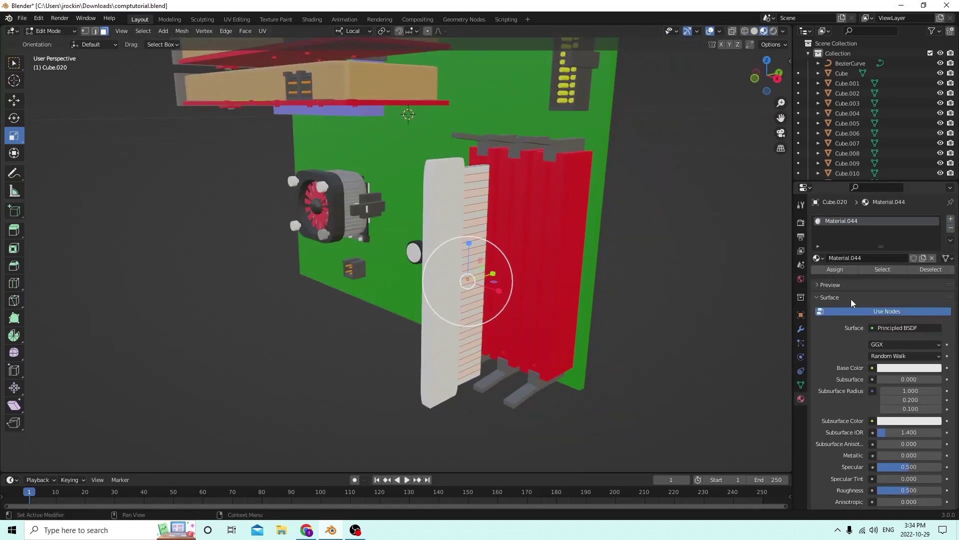
click(894, 369)
drag(895, 269, 868, 258)
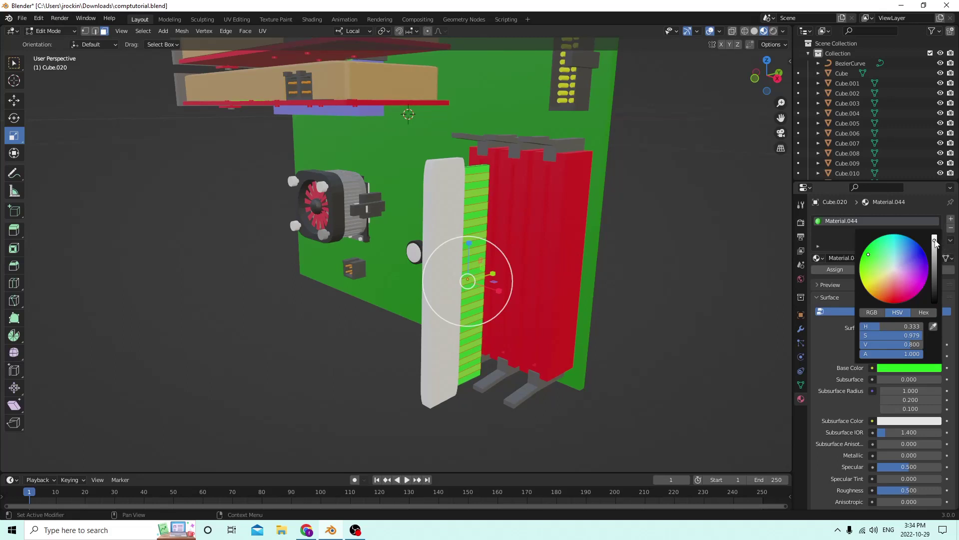
drag(934, 241, 934, 257)
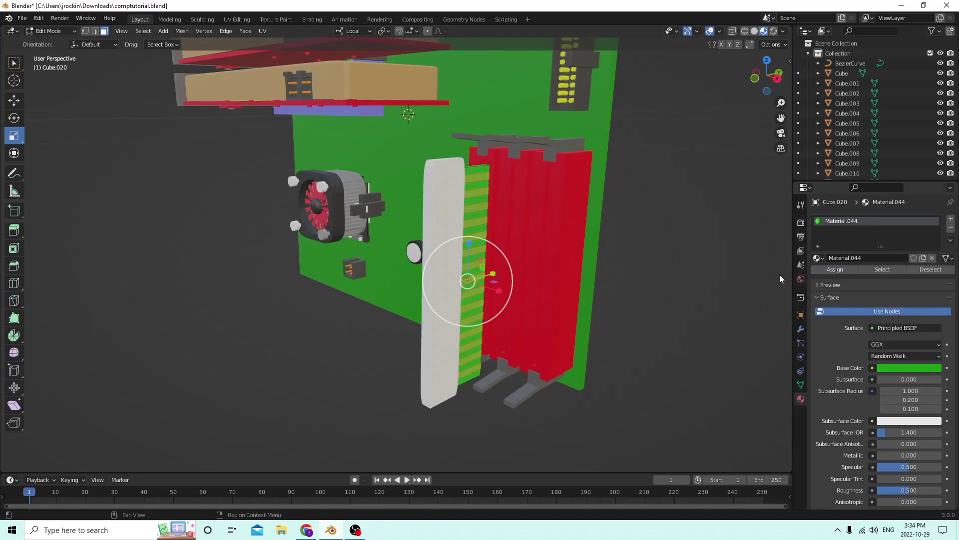
middle_drag(700, 272, 656, 258)
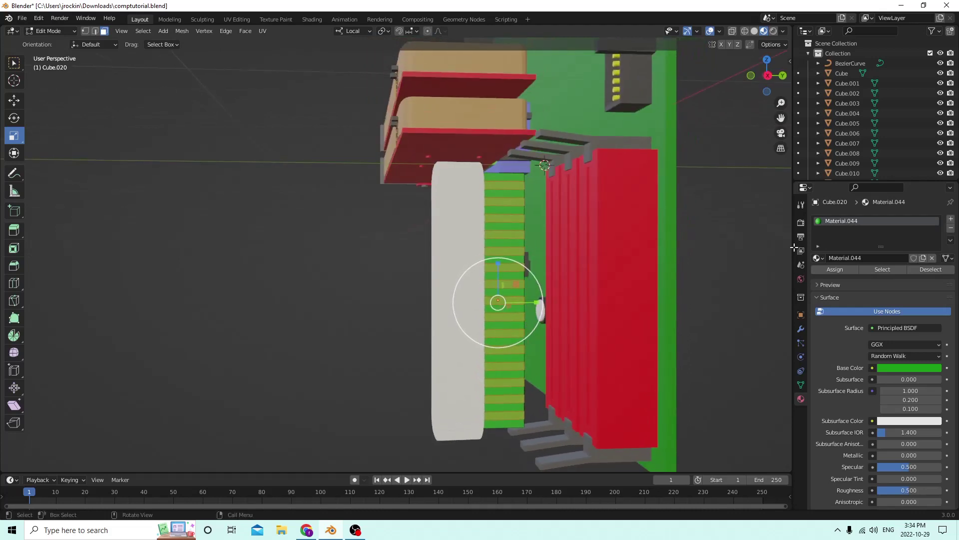
Add a new material slot with Material.045 and give it an orange base colour
click(951, 218)
click(875, 276)
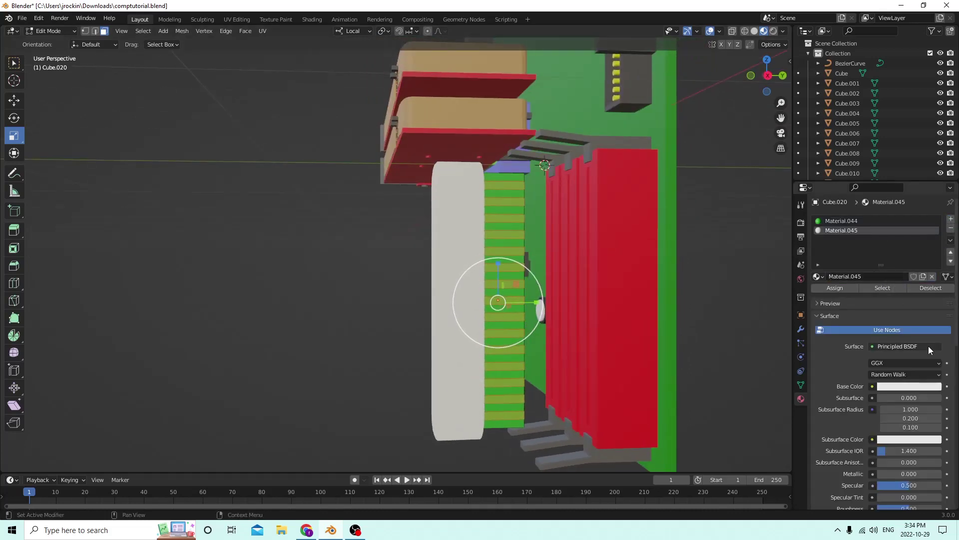
click(906, 387)
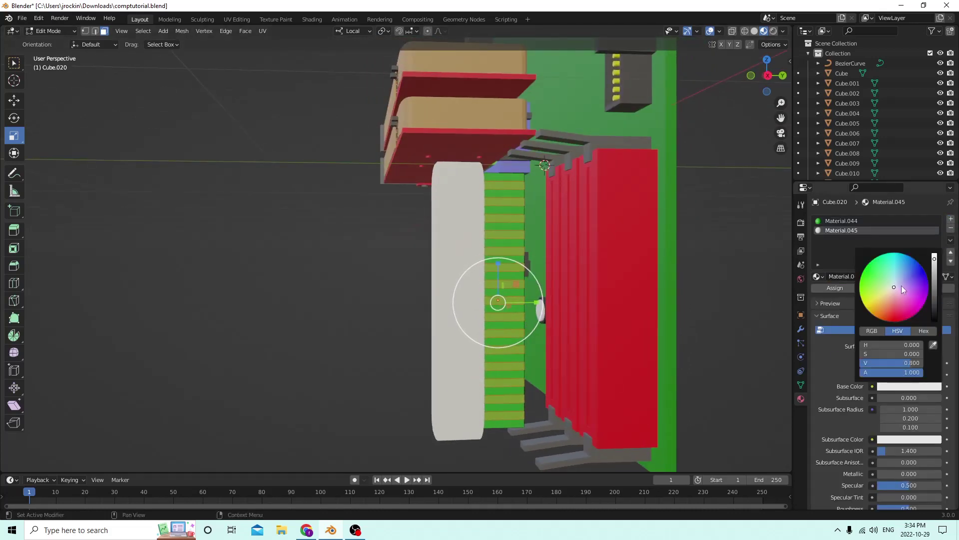
drag(894, 286, 878, 314)
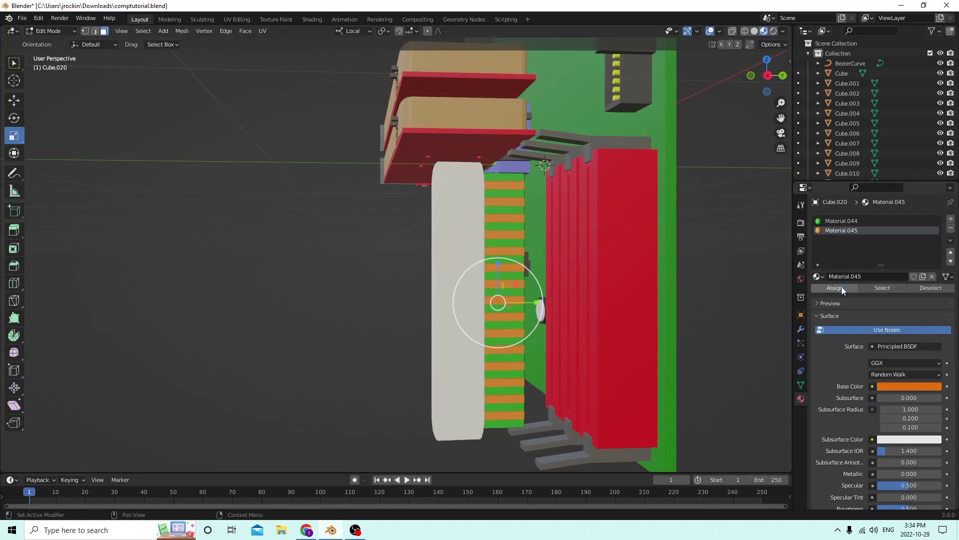
Select the alternating stripe faces along the panel edge, correcting mis-picked ones
middle_drag(730, 278, 668, 276)
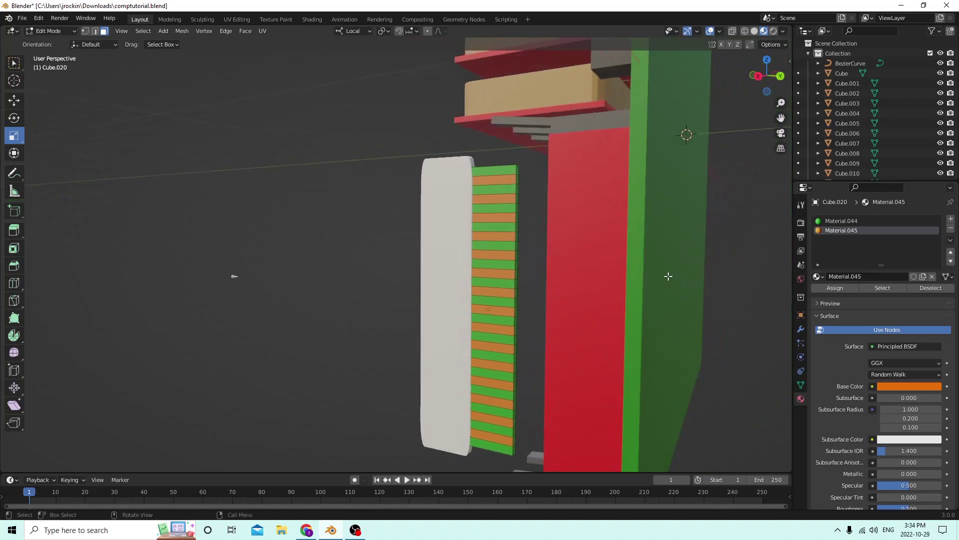
scroll(532, 208, up, 3)
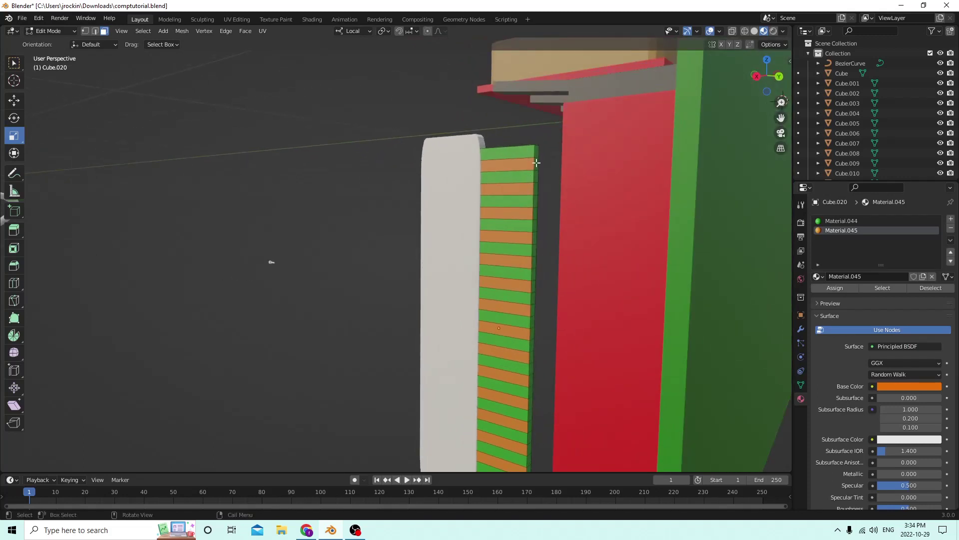
click(536, 162)
shift+click(534, 212)
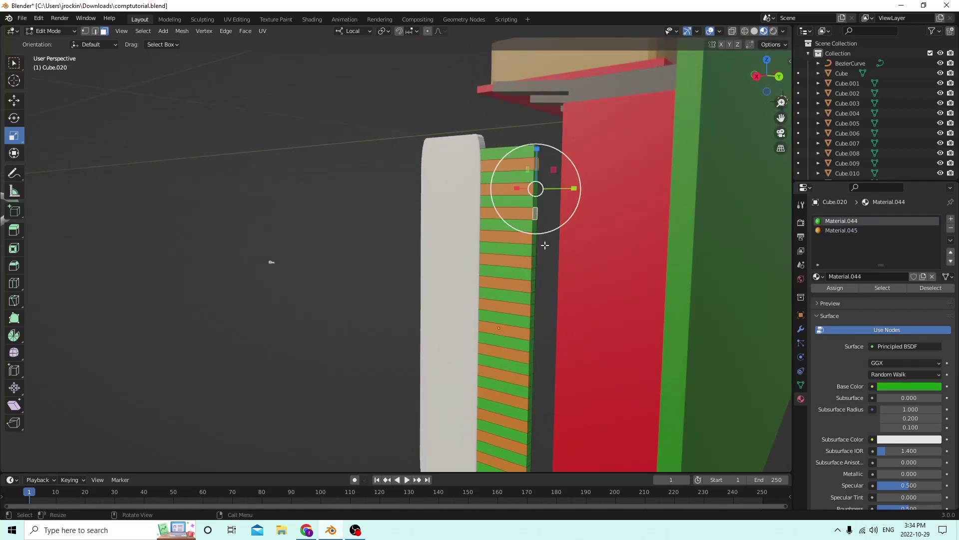
shift+click(535, 248)
shift+click(533, 273)
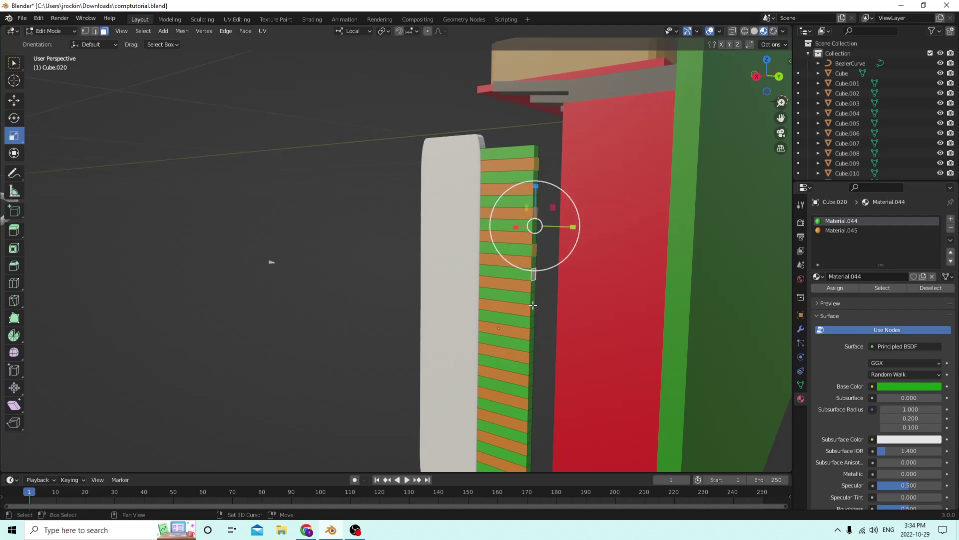
shift+click(534, 274)
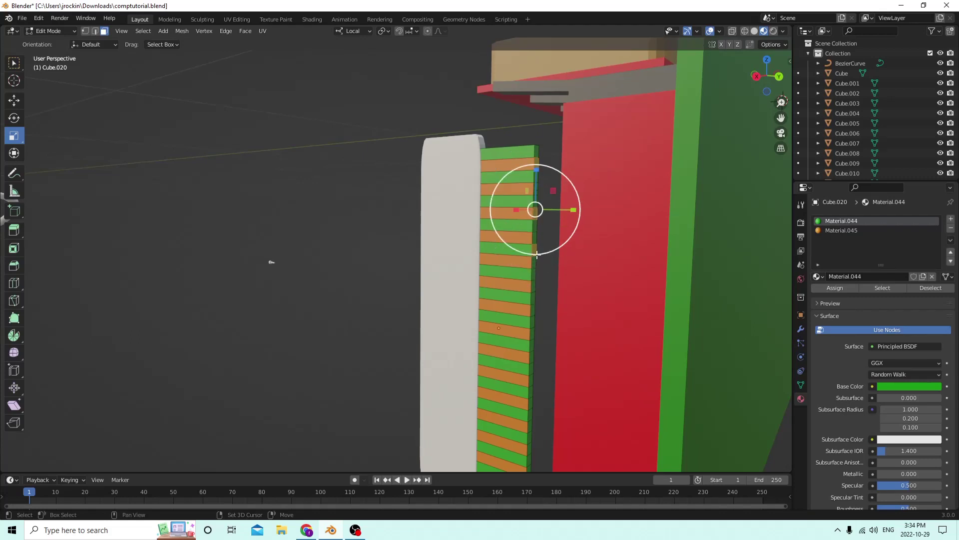
shift+click(535, 248)
shift+click(535, 238)
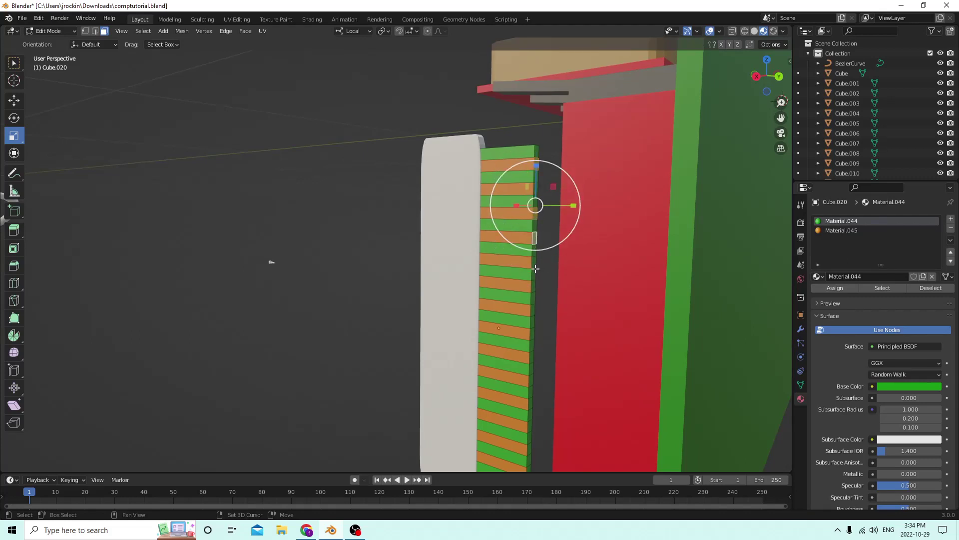
shift+click(533, 261)
shift+click(534, 287)
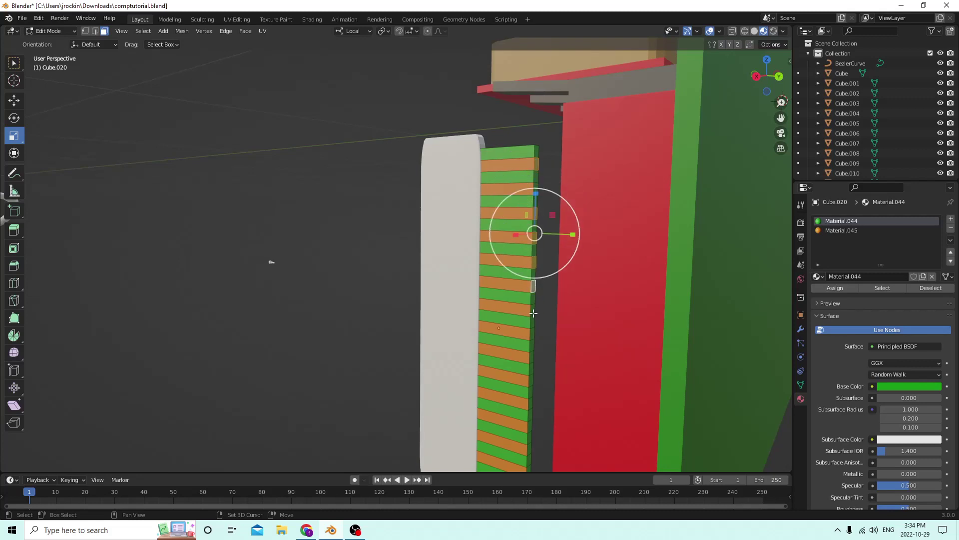
middle_drag(534, 313, 539, 289)
shift+click(541, 280)
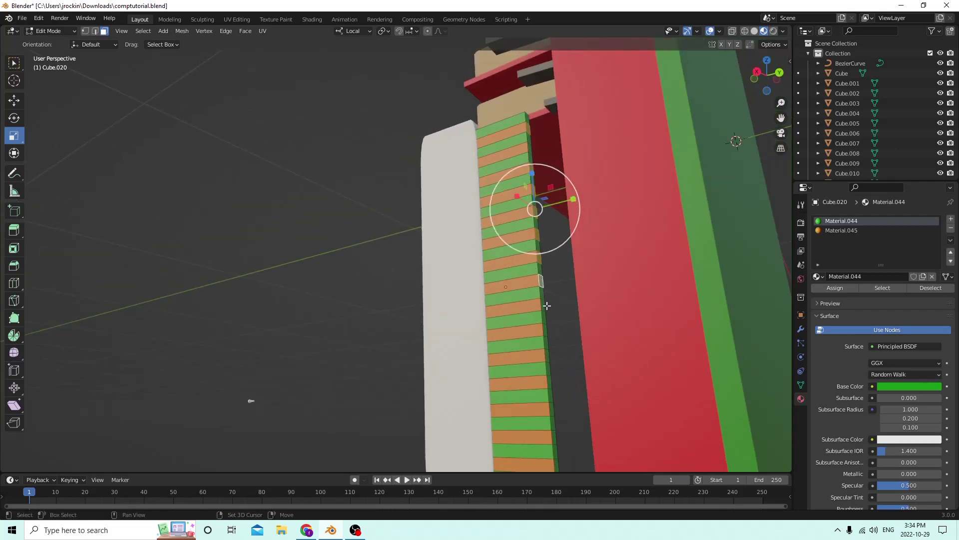
shift+click(543, 303)
shift+click(545, 329)
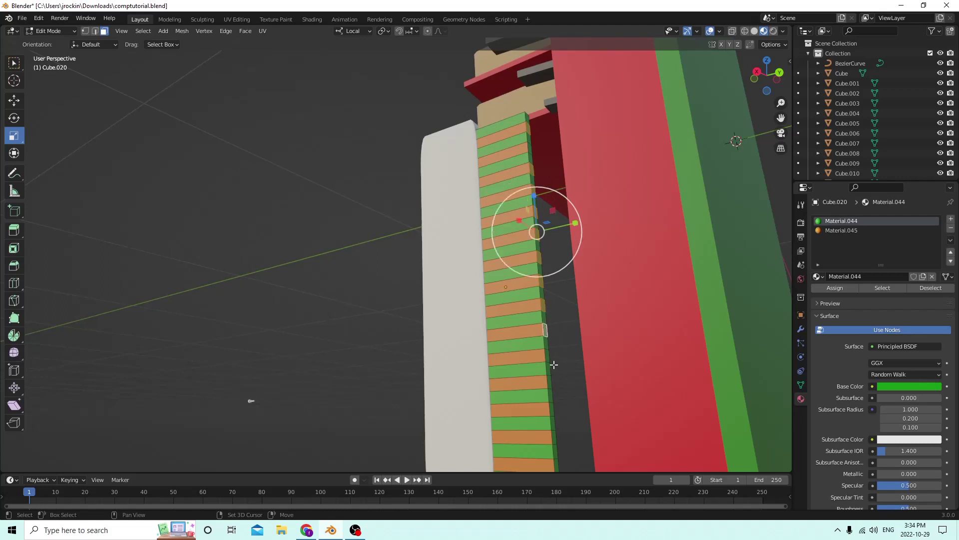
shift+click(546, 356)
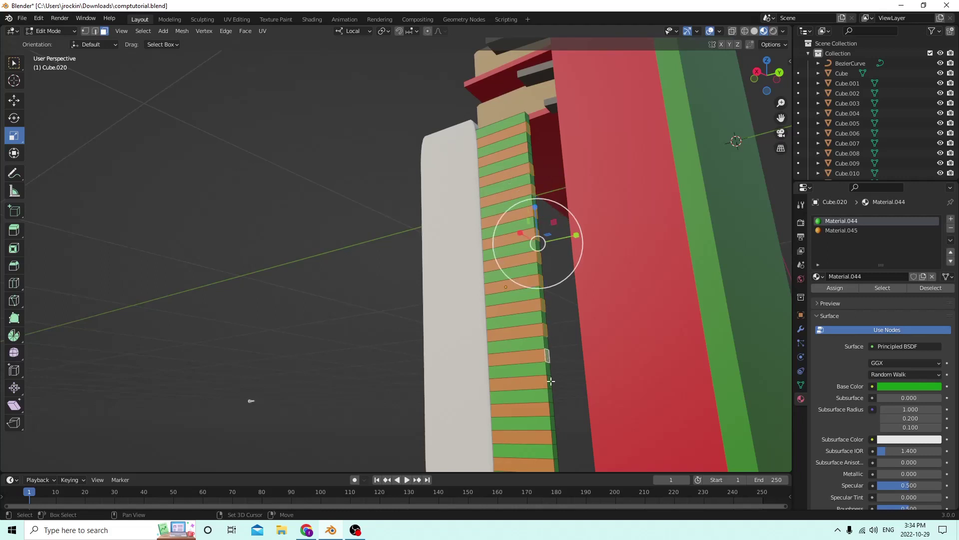
middle_drag(551, 380, 543, 373)
shift+click(542, 363)
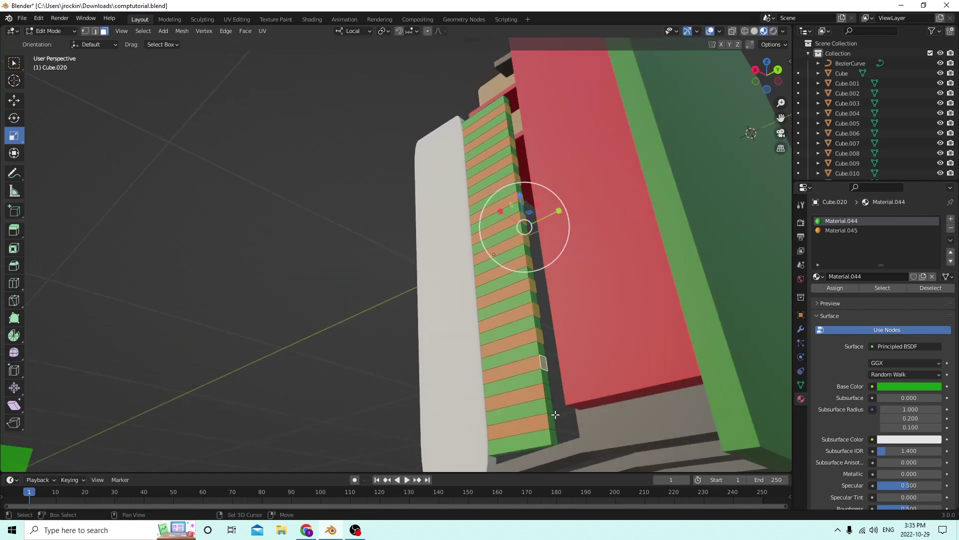
shift+click(551, 418)
middle_drag(552, 419, 574, 400)
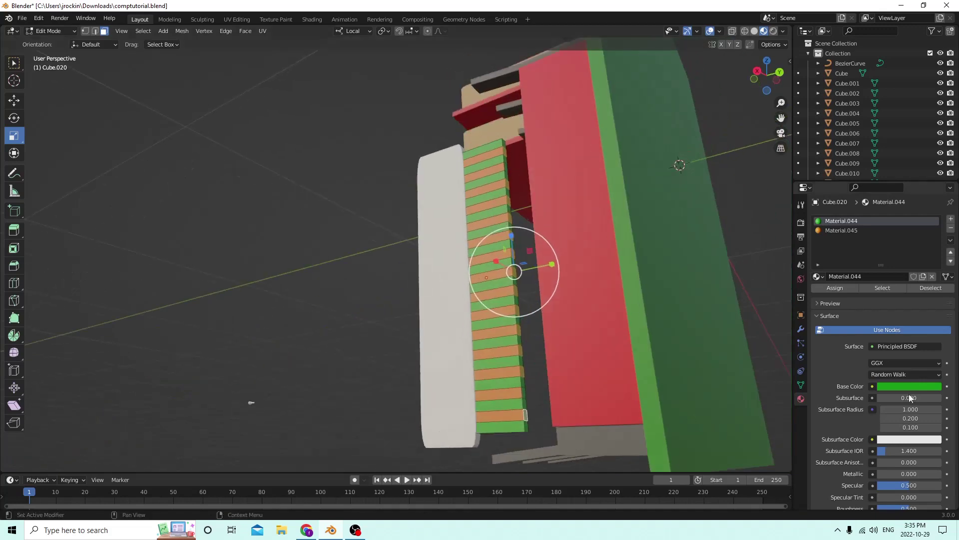
Assign the orange material to the selected stripes and return to Object Mode
click(856, 233)
middle_drag(644, 270, 60, 285)
middle_drag(564, 236, 448, 277)
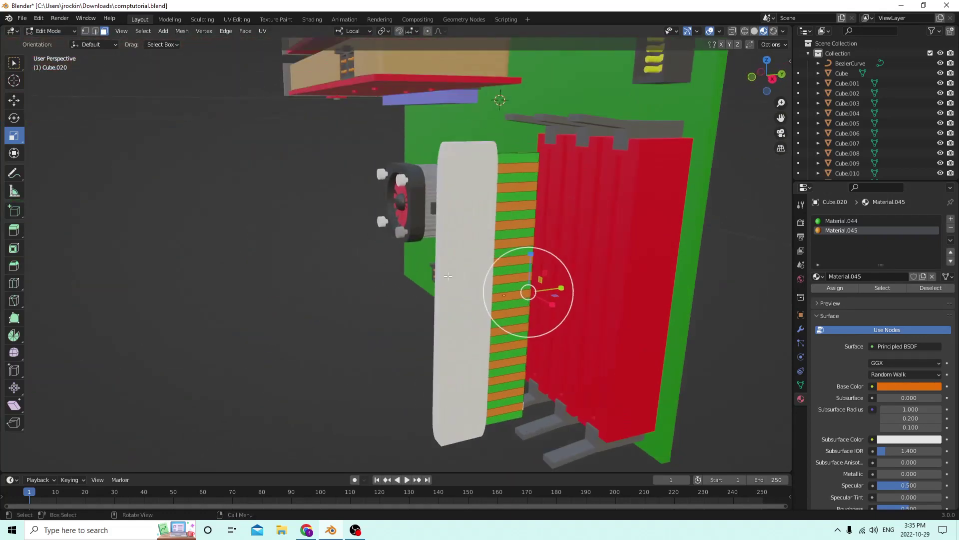
key(Tab)
Select the white stick Cube.022 and give it the panel's materials
click(472, 256)
middle_drag(472, 257, 589, 246)
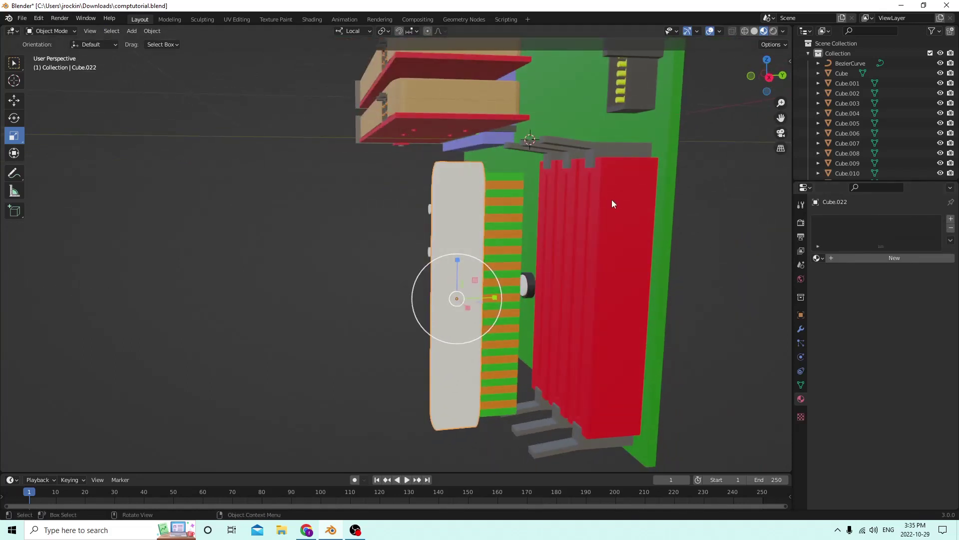
middle_drag(612, 199, 567, 217)
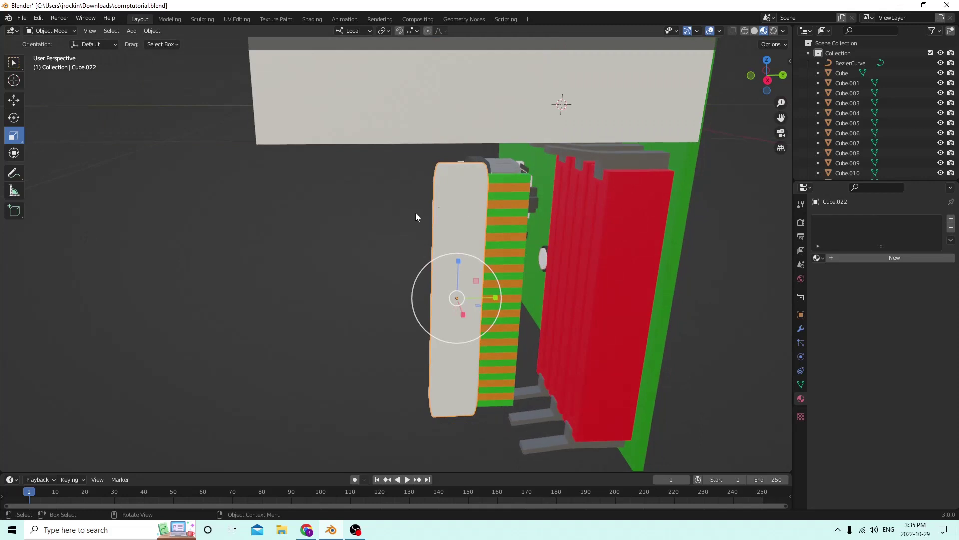
key(Tab)
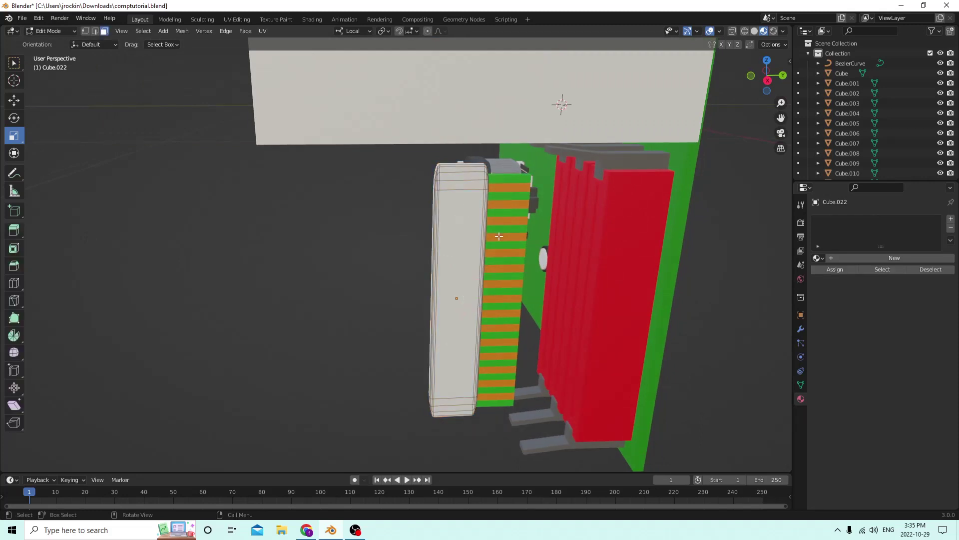
key(Tab)
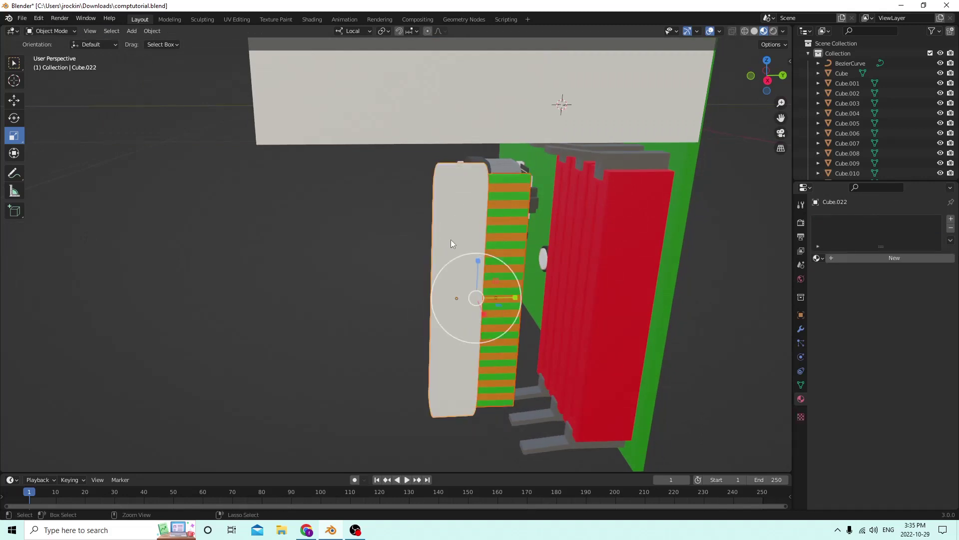
key(ctrl+z)
middle_drag(523, 231, 723, 249)
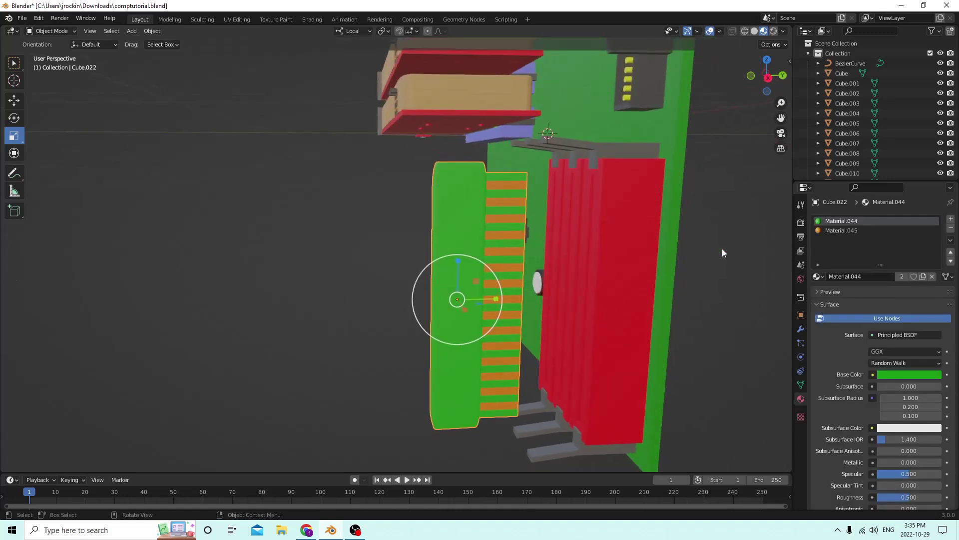
Add a new material slot with Material.046 coloured blue
click(952, 220)
click(881, 278)
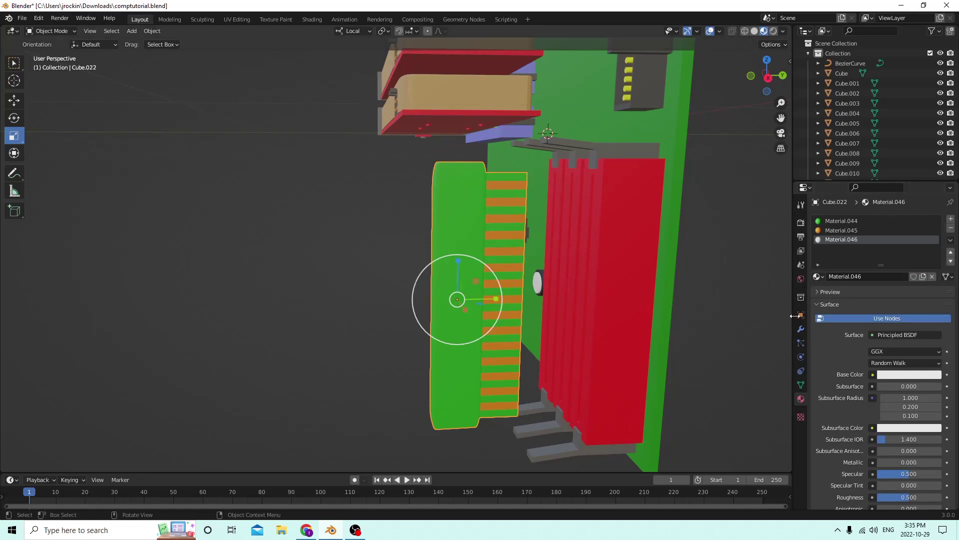
click(902, 375)
drag(901, 284, 918, 254)
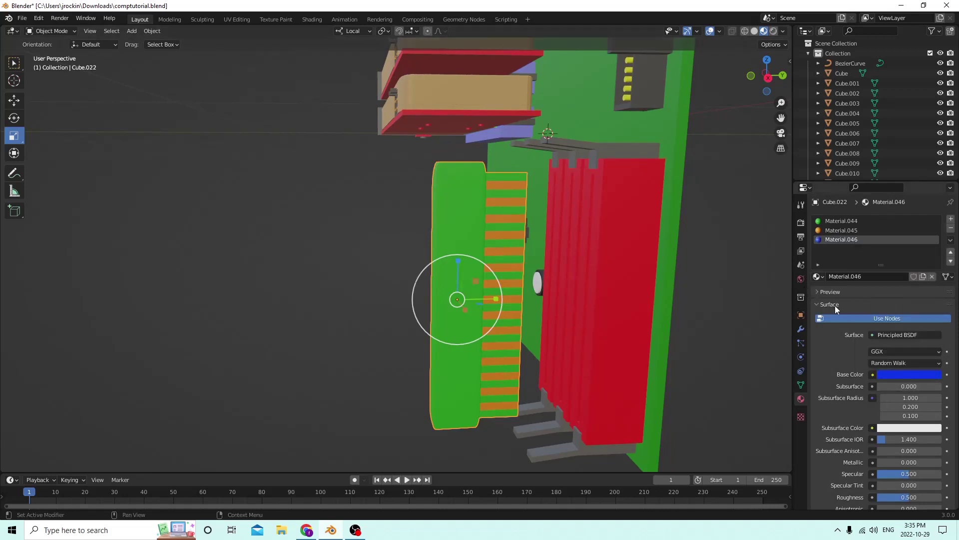
Apply the blue Material.046 to the stick's connected body in Edit Mode
key(Tab)
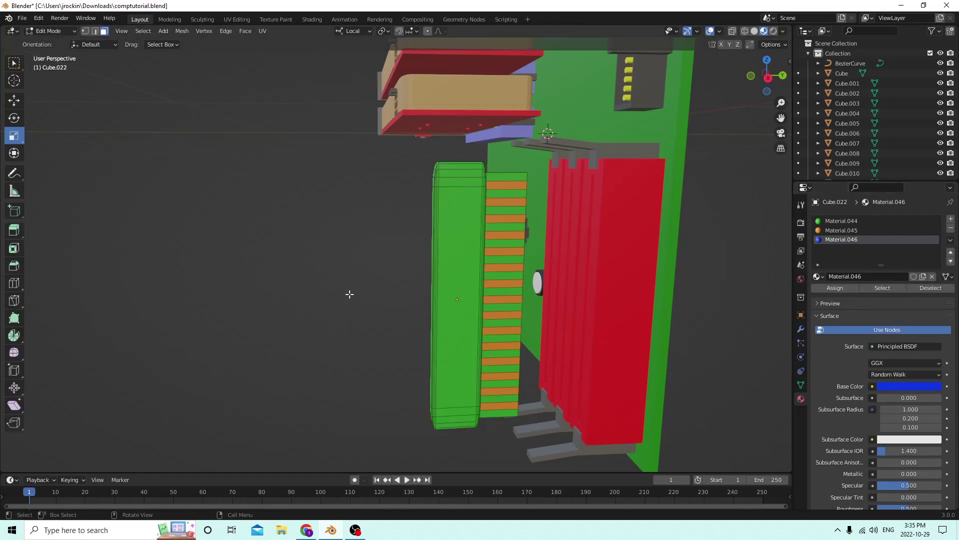
key(l)
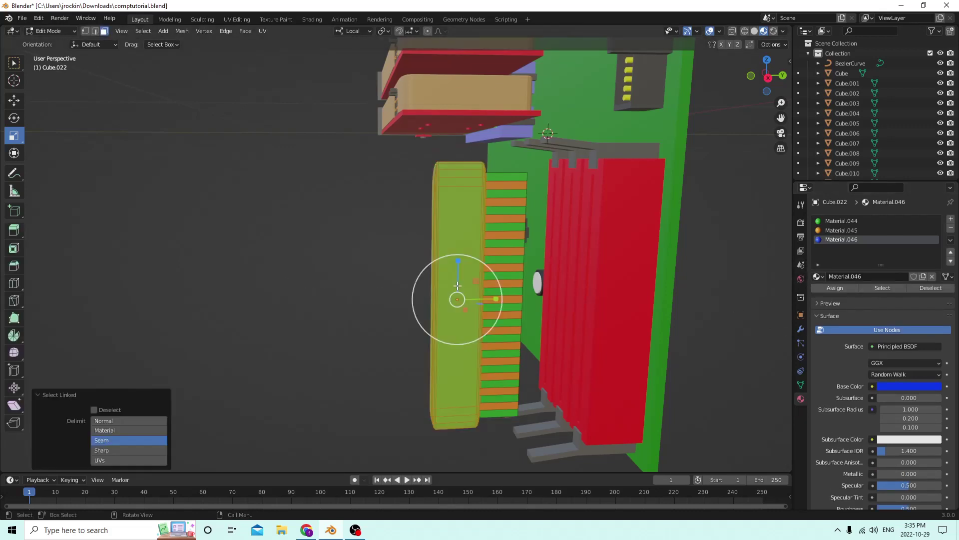
click(831, 289)
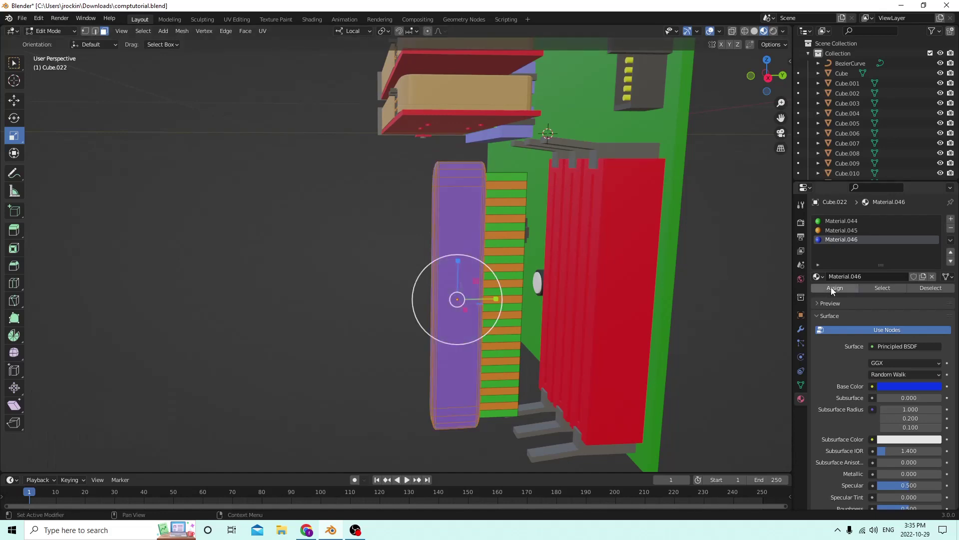
key(Tab)
middle_drag(312, 236, 438, 273)
Slide the blue RAM stick into its slot and place a duplicate in the right slot
click(10, 102)
drag(484, 297, 556, 298)
middle_drag(556, 298, 595, 260)
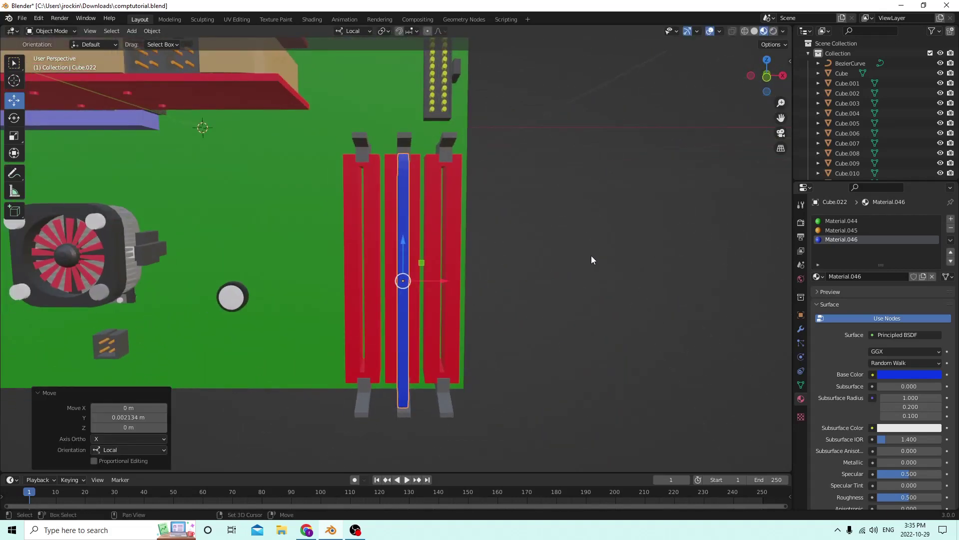
key(shift+d)
right_click(552, 216)
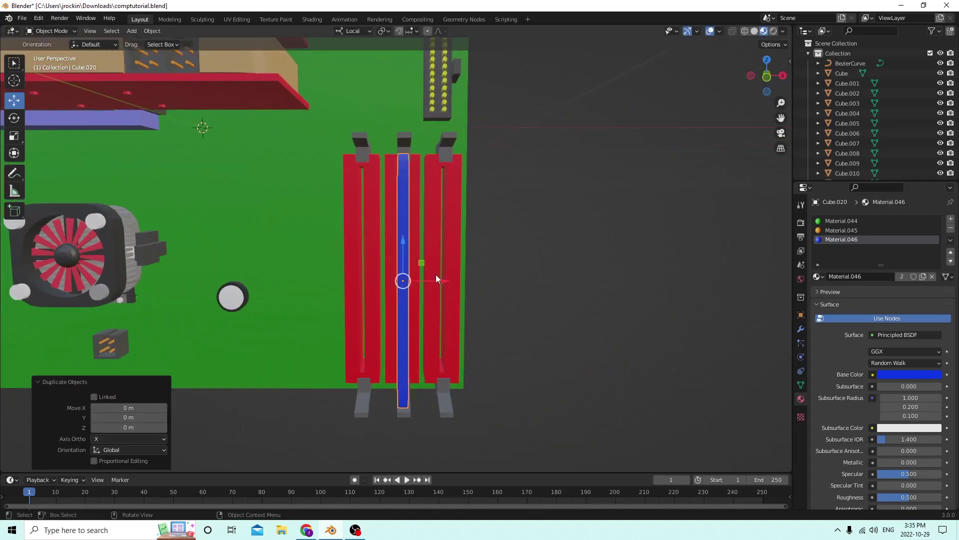
drag(437, 279, 478, 274)
mouse_move(463, 267)
middle_down()
mouse_move(451, 260)
mouse_move(459, 283)
middle_up()
drag(460, 293, 457, 293)
Duplicate the middle blue stick and slide the copy left into the first slot
click(381, 288)
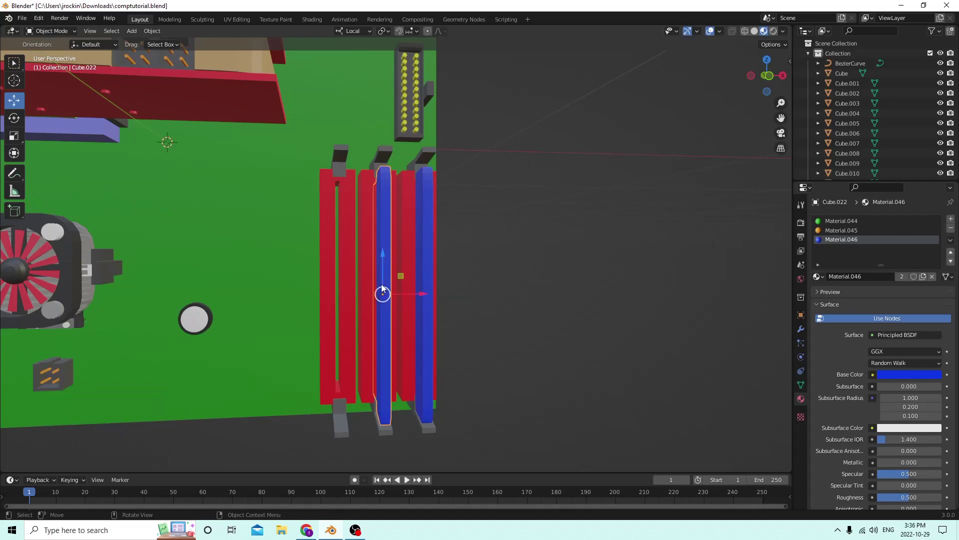
key(shift+d)
right_click(417, 269)
drag(424, 296, 378, 291)
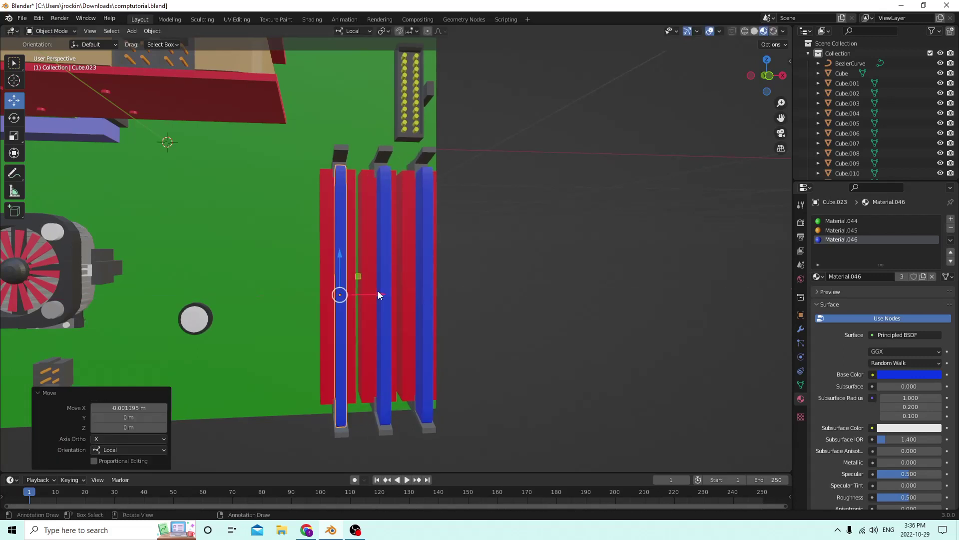
mouse_move(377, 290)
middle_down()
mouse_move(482, 287)
mouse_move(366, 305)
middle_up()
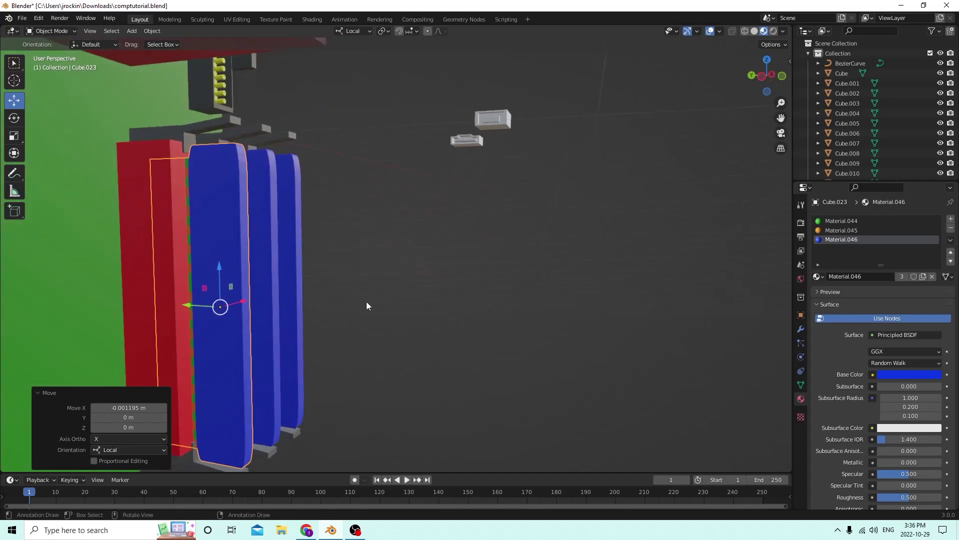
drag(202, 306, 184, 305)
middle_drag(184, 304, 238, 289)
Duplicate another blue stick into the remaining slot, undoing an accidental selection change
click(161, 268)
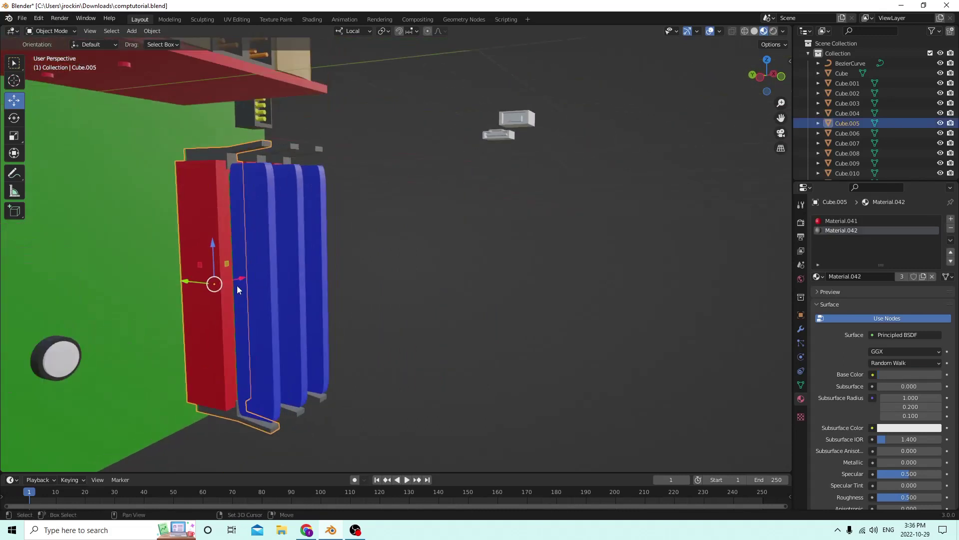
click(248, 286)
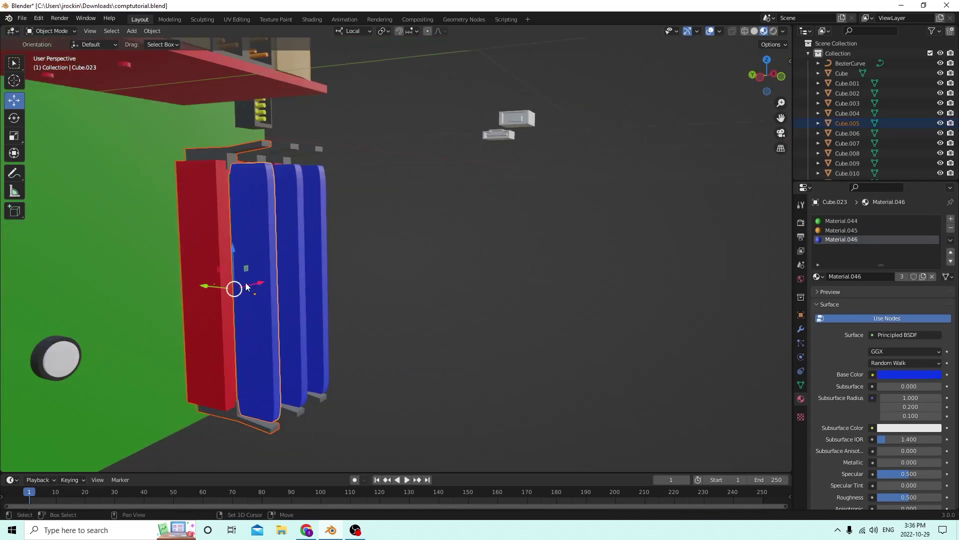
key(shift+d)
key(Escape)
middle_drag(289, 250, 328, 243)
drag(350, 233, 306, 237)
click(307, 238)
middle_drag(306, 237, 286, 232)
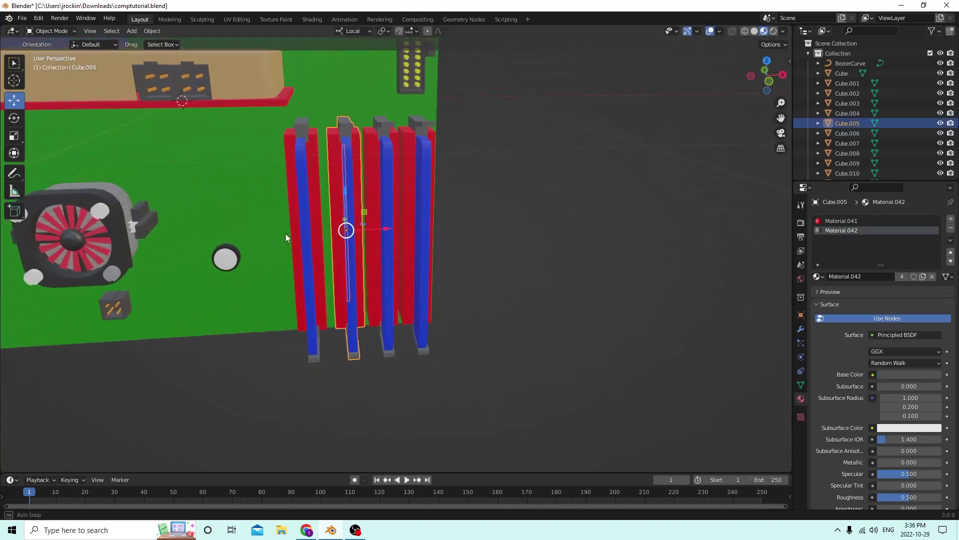
click(39, 18)
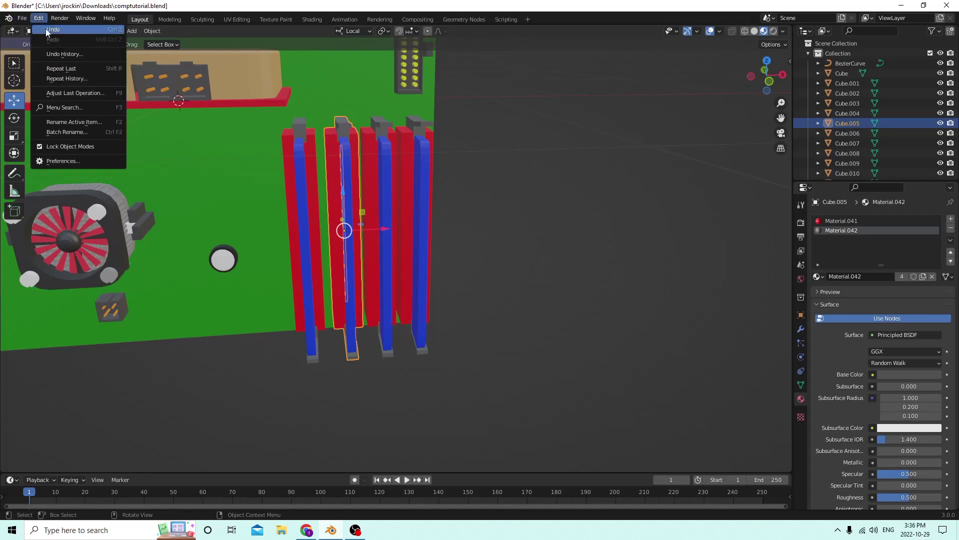
click(46, 29)
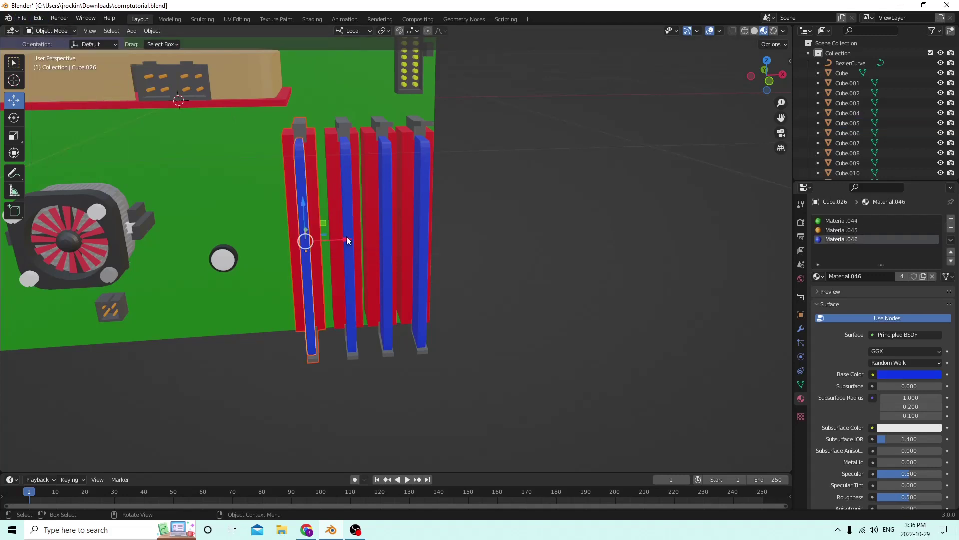
Nudge Cube.026 along X into the last red slot, then orbit around the whole motherboard
drag(346, 236, 338, 232)
middle_drag(338, 232, 172, 149)
middle_drag(204, 121, 490, 229)
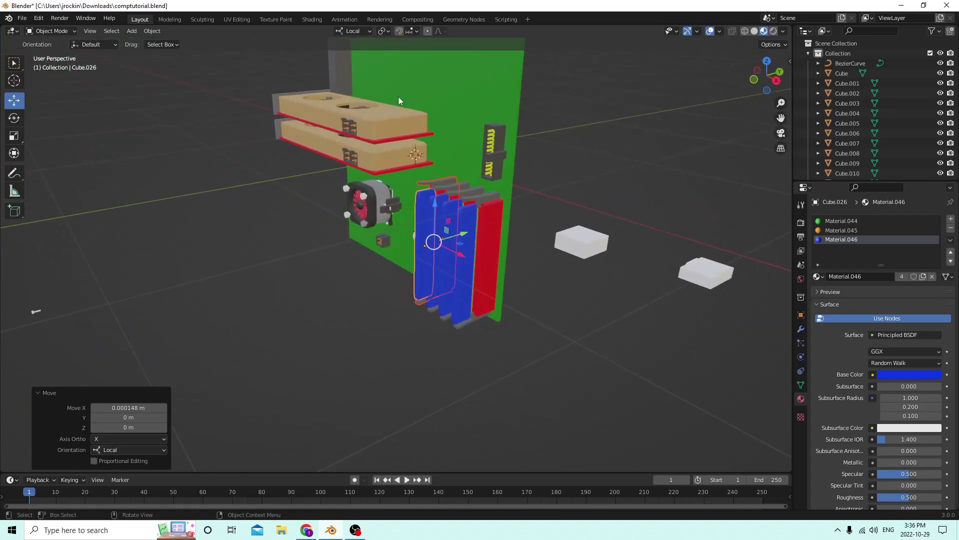
middle_drag(465, 164, 222, 291)
scroll(478, 199, down, 3)
scroll(466, 193, up, 5)
Select the linked geometry of one port on the graphics card's front bracket in Edit Mode
click(255, 274)
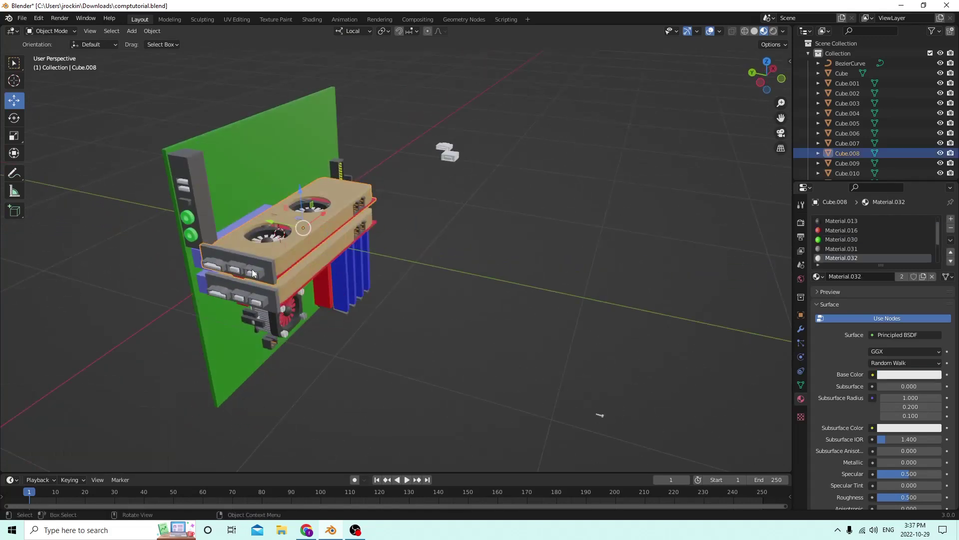
middle_drag(358, 265, 380, 262)
key(Tab)
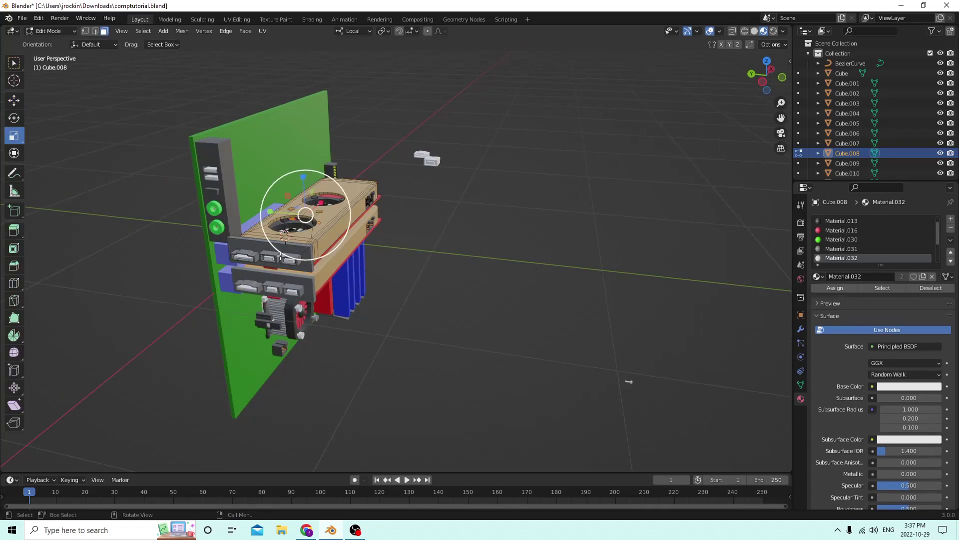
click(400, 259)
key(l)
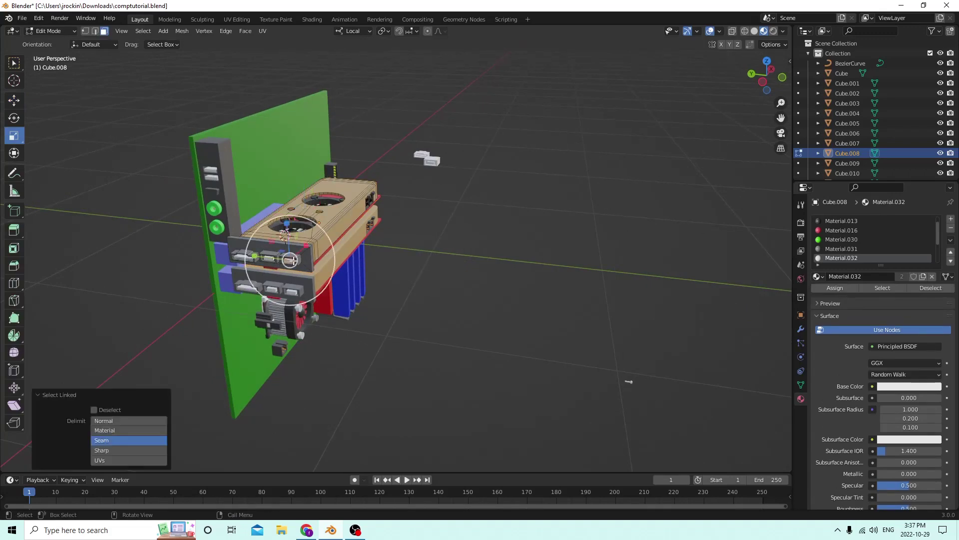
key(l)
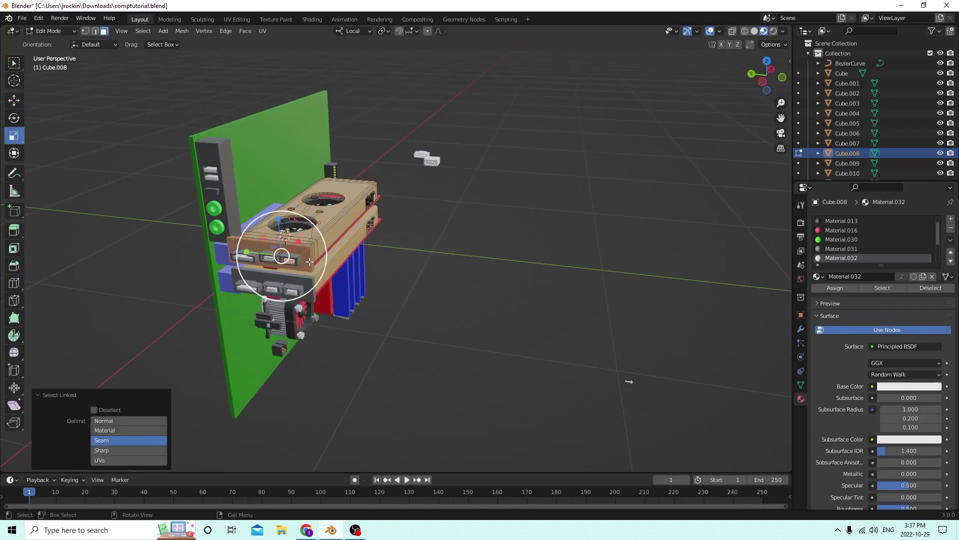
click(298, 274)
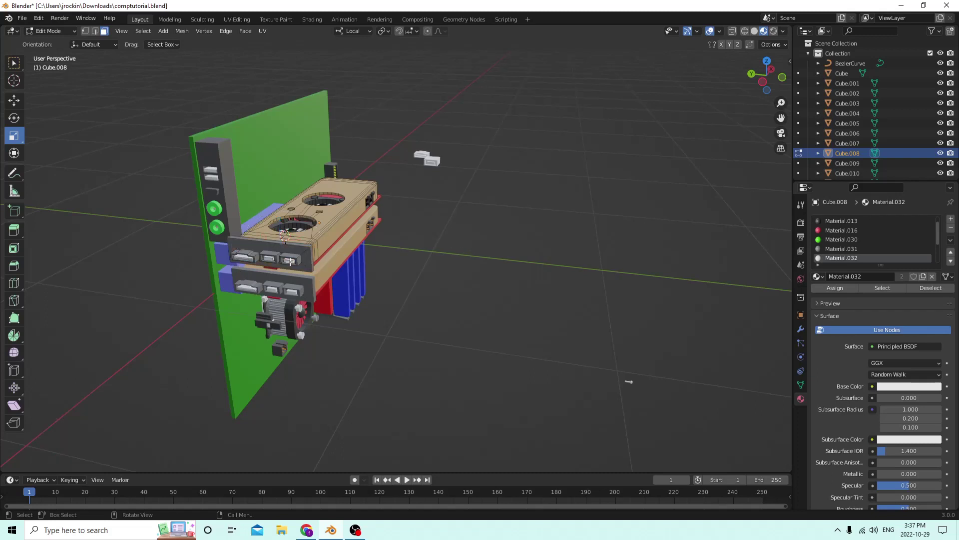
click(290, 261)
key(l)
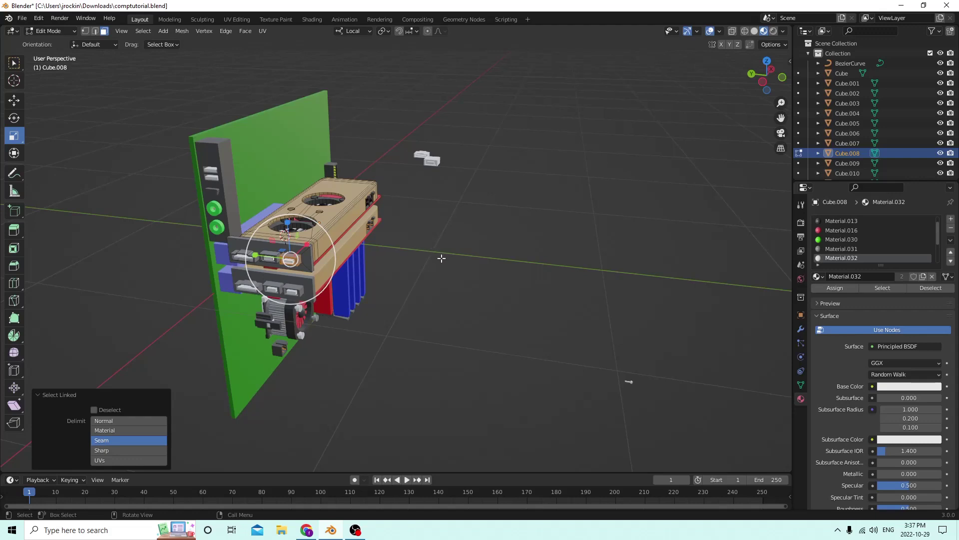
Duplicate the port, move it −0.003103 m along X, and separate it into its own object
key(shift+d)
right_click(456, 221)
middle_drag(456, 220, 342, 264)
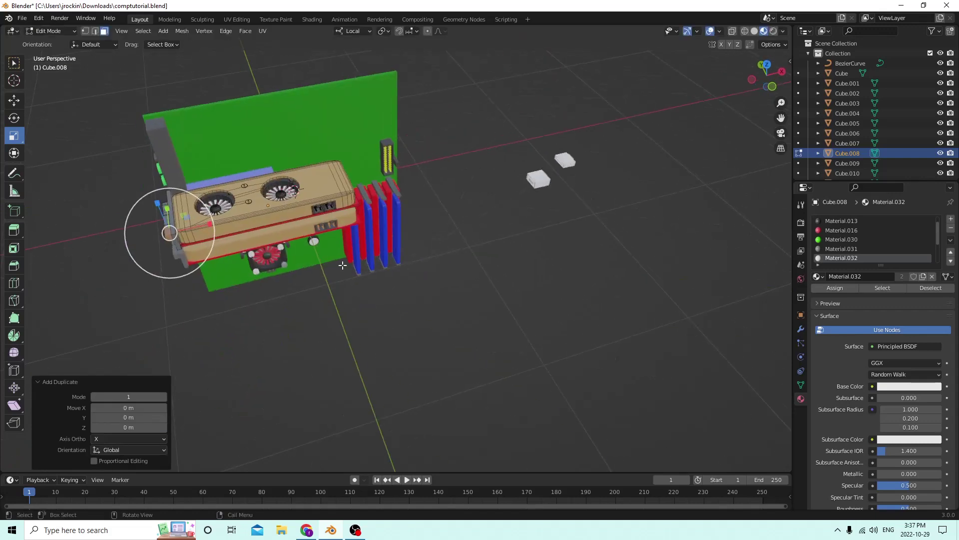
click(14, 100)
drag(211, 225, 118, 242)
middle_drag(118, 242, 376, 226)
mouse_move(439, 274)
middle_down()
mouse_move(447, 276)
mouse_move(425, 277)
middle_up()
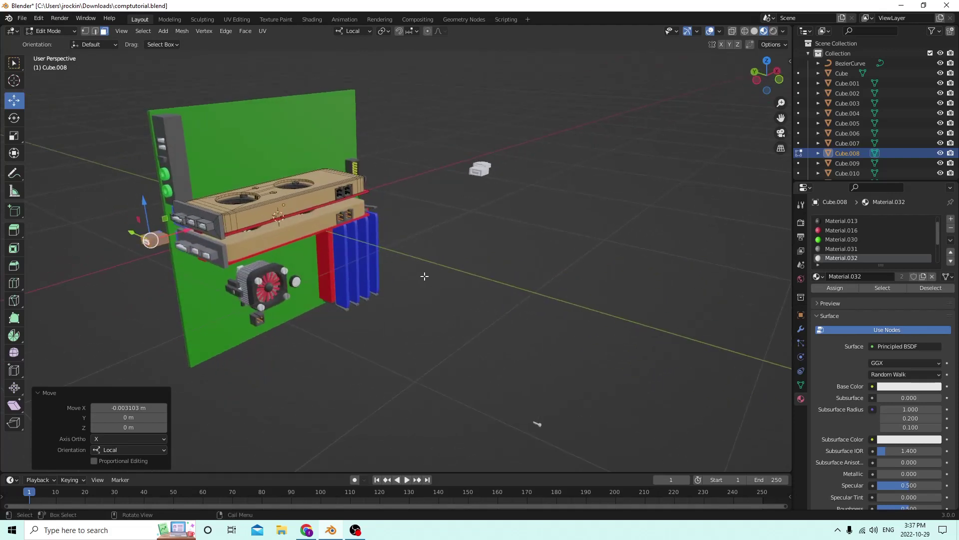
key(p)
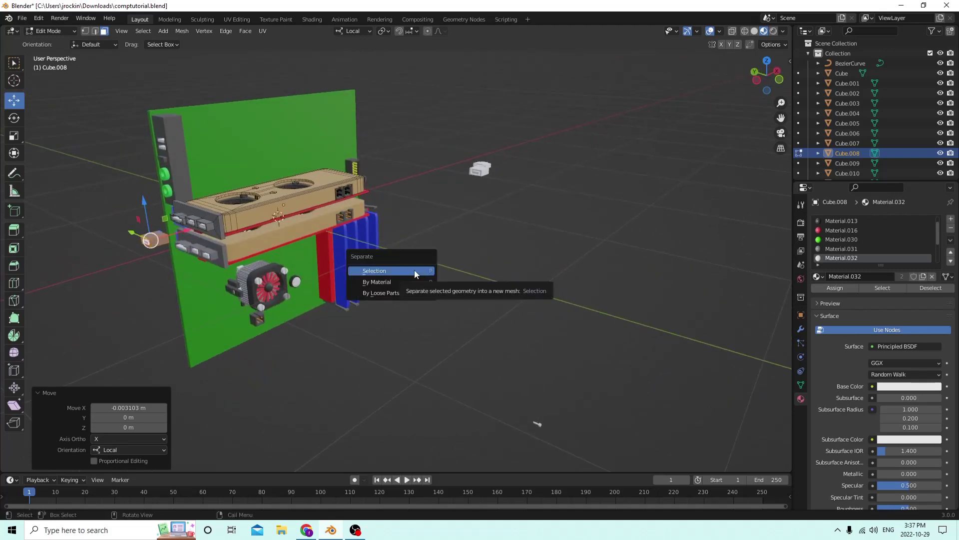
click(415, 271)
key(Tab)
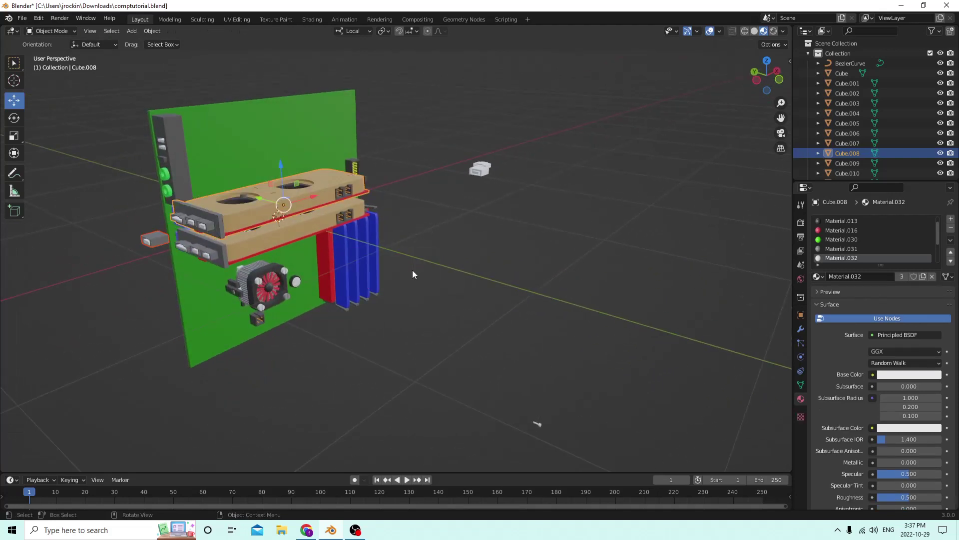
click(438, 305)
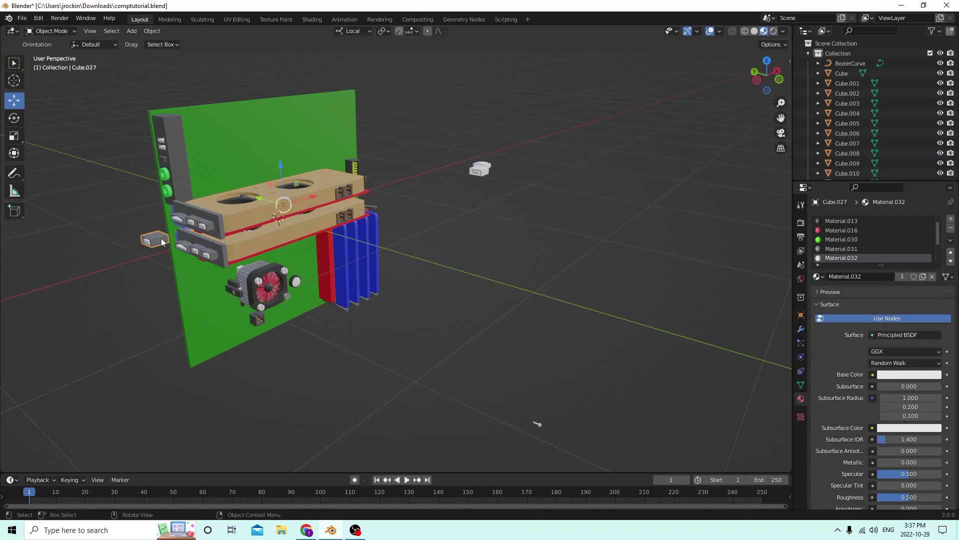
middle_drag(162, 242, 255, 195)
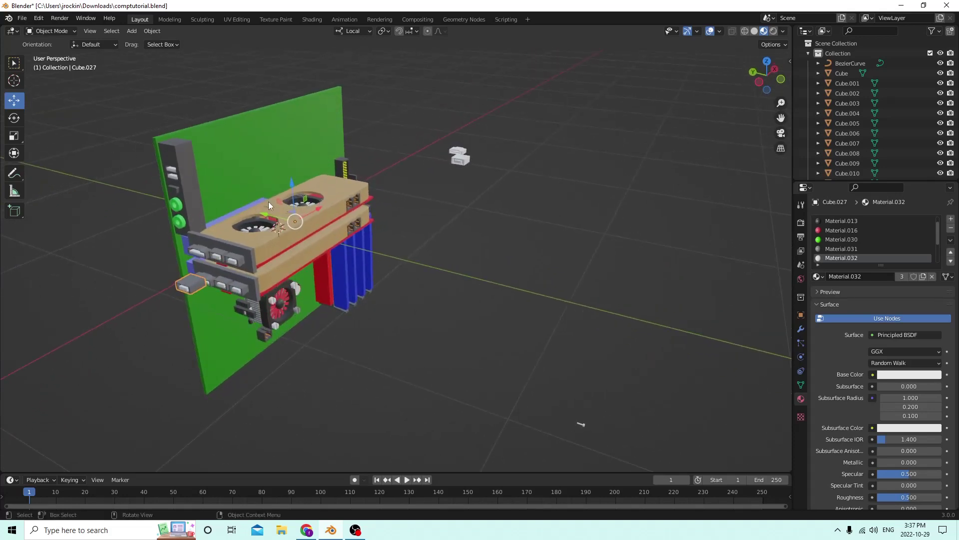